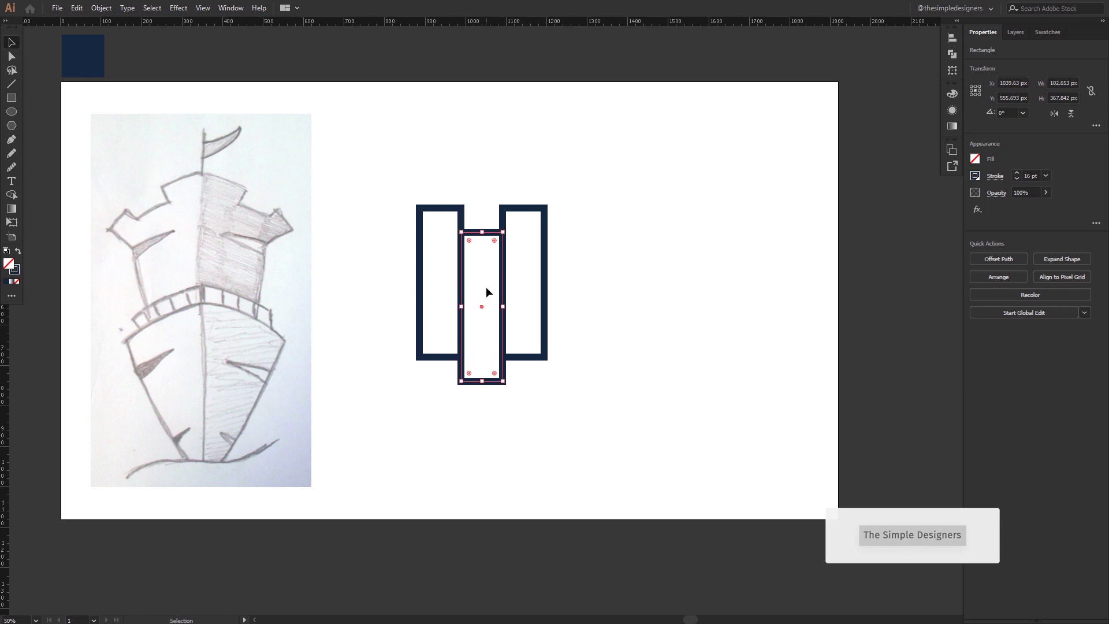
- Raise the middle rectangle 10 px, narrow the right rectangle to about 84 px and the middle one similarly, keeping them adjoining
{"action": "key", "text": "shift+Up"}
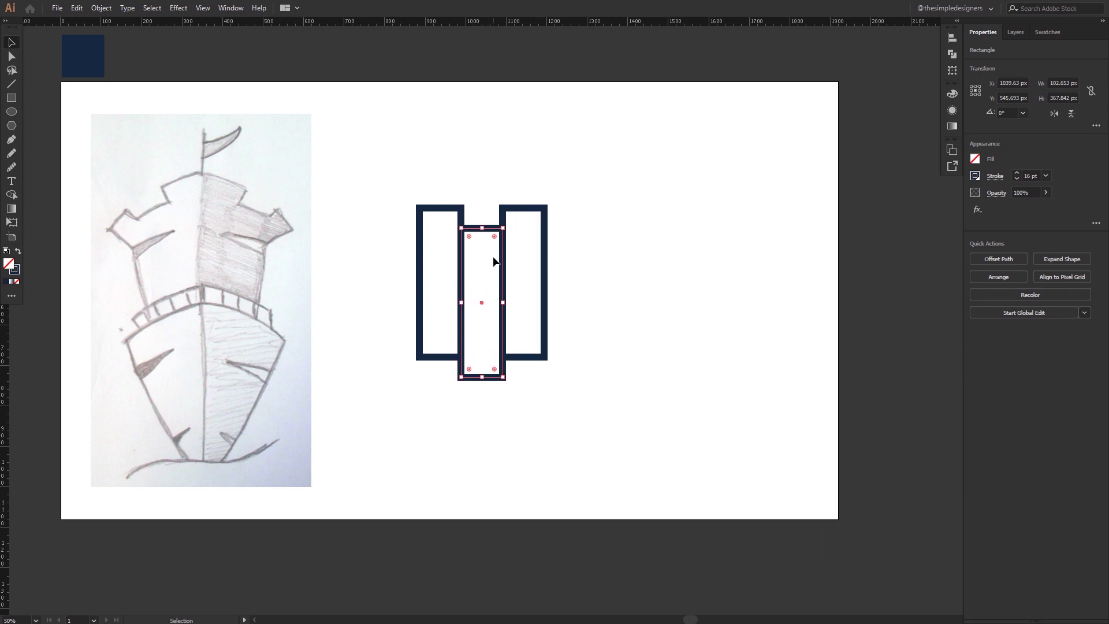
{"action": "left_click_drag", "start_coordinate": [545, 285], "coordinate": [537, 284]}
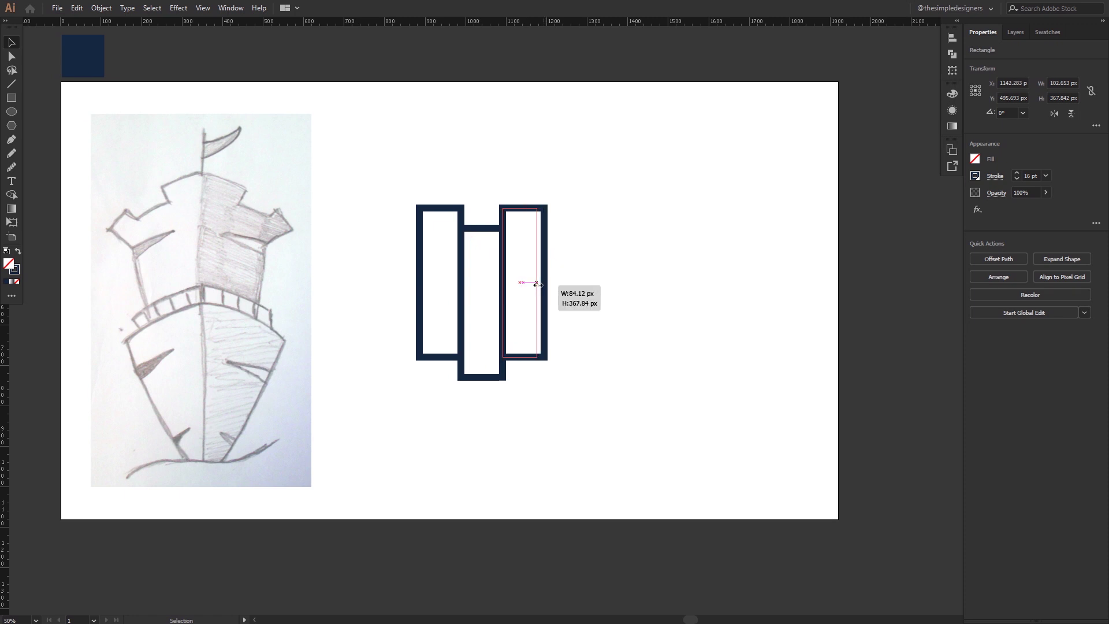
{"action": "left_click", "coordinate": [485, 231]}
{"action": "left_click_drag", "start_coordinate": [502, 302], "coordinate": [497, 289]}
{"action": "left_click", "coordinate": [574, 289]}
{"action": "left_click", "coordinate": [572, 277]}
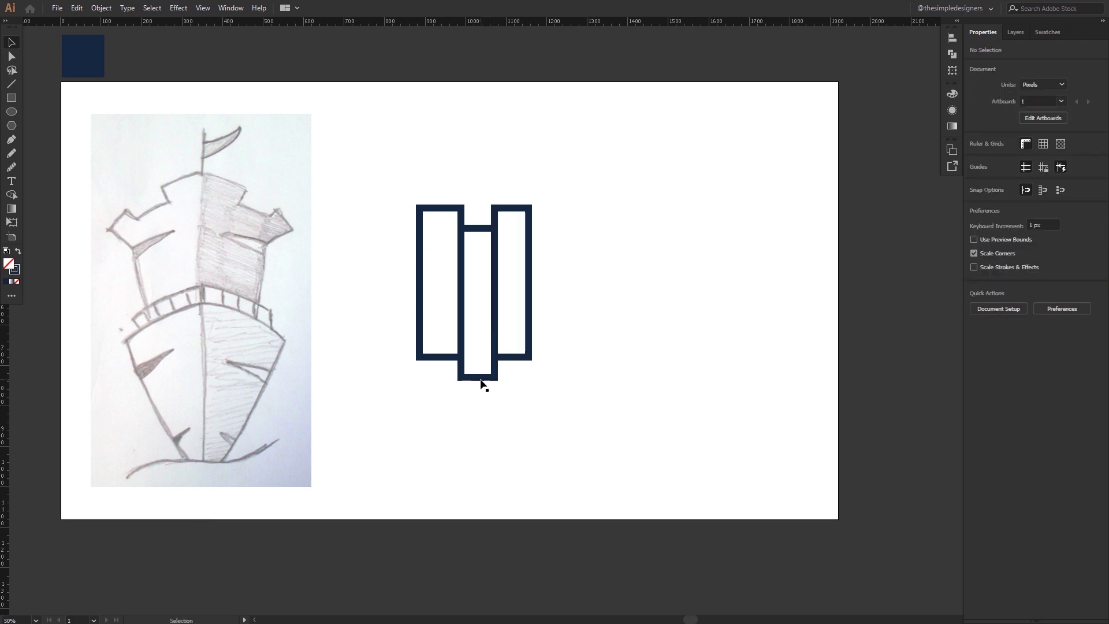
- Shorten the middle rectangle to align its base with its neighbours, and slightly lower the tops of the right and middle rectangles
{"action": "left_click_drag", "start_coordinate": [482, 381], "coordinate": [478, 359]}
{"action": "left_click", "coordinate": [569, 309]}
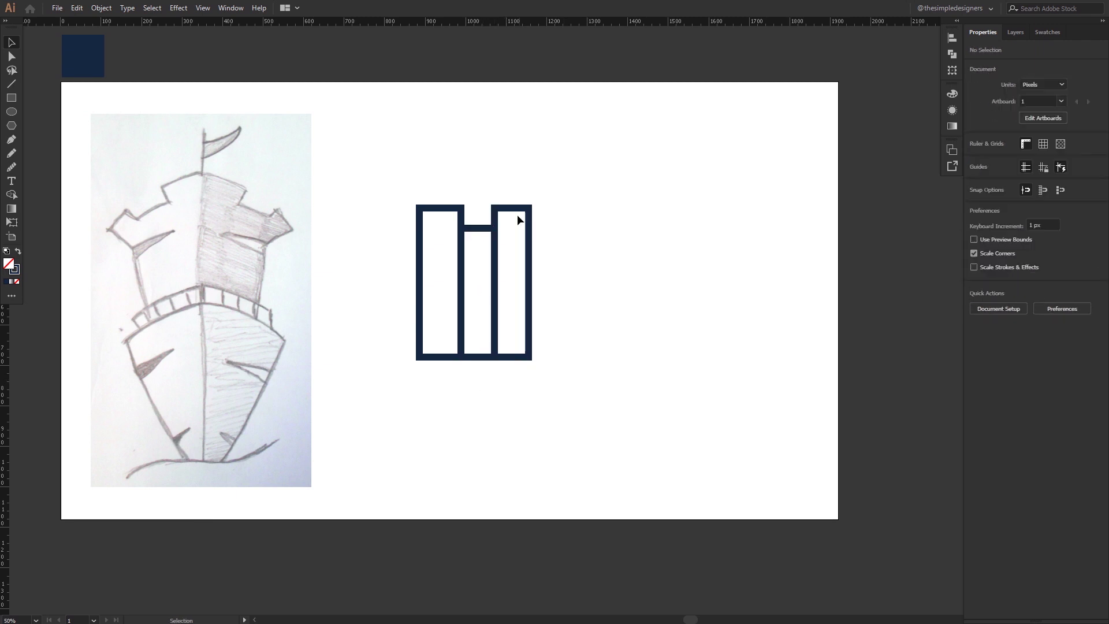
{"action": "left_click_drag", "start_coordinate": [514, 209], "coordinate": [479, 235]}
{"action": "left_click", "coordinate": [475, 231]}
- Unite the three rectangles into one battlement outline and move it slightly down and to the right
{"action": "left_click_drag", "start_coordinate": [570, 220], "coordinate": [404, 370]}
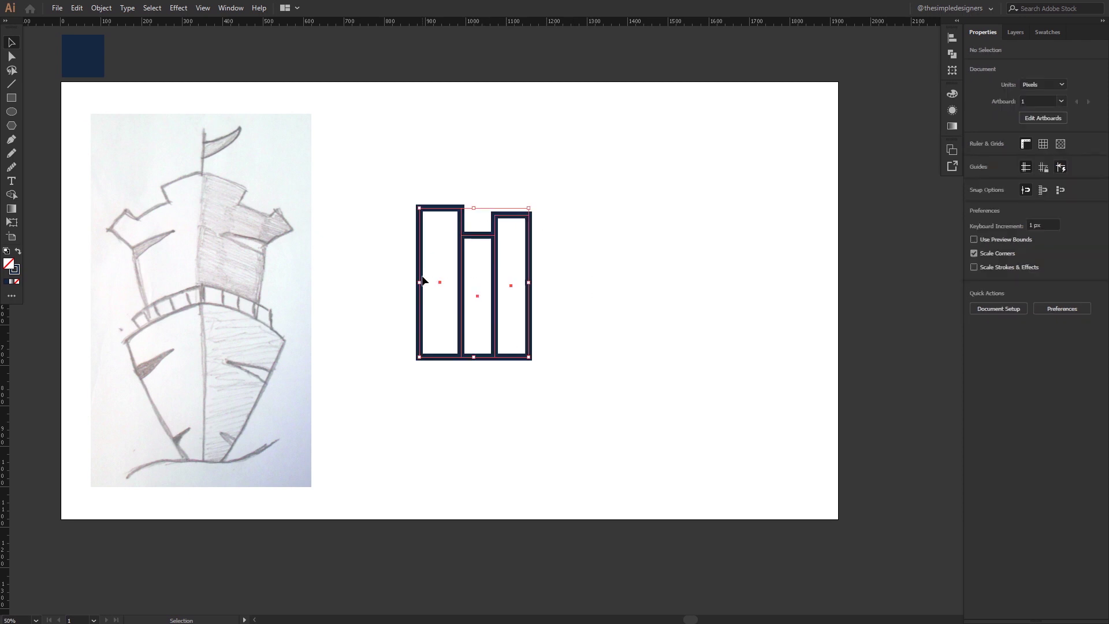
{"action": "left_click", "coordinate": [976, 308]}
{"action": "left_click", "coordinate": [706, 283]}
{"action": "left_click", "coordinate": [496, 238]}
{"action": "left_click_drag", "start_coordinate": [496, 238], "coordinate": [510, 264]}
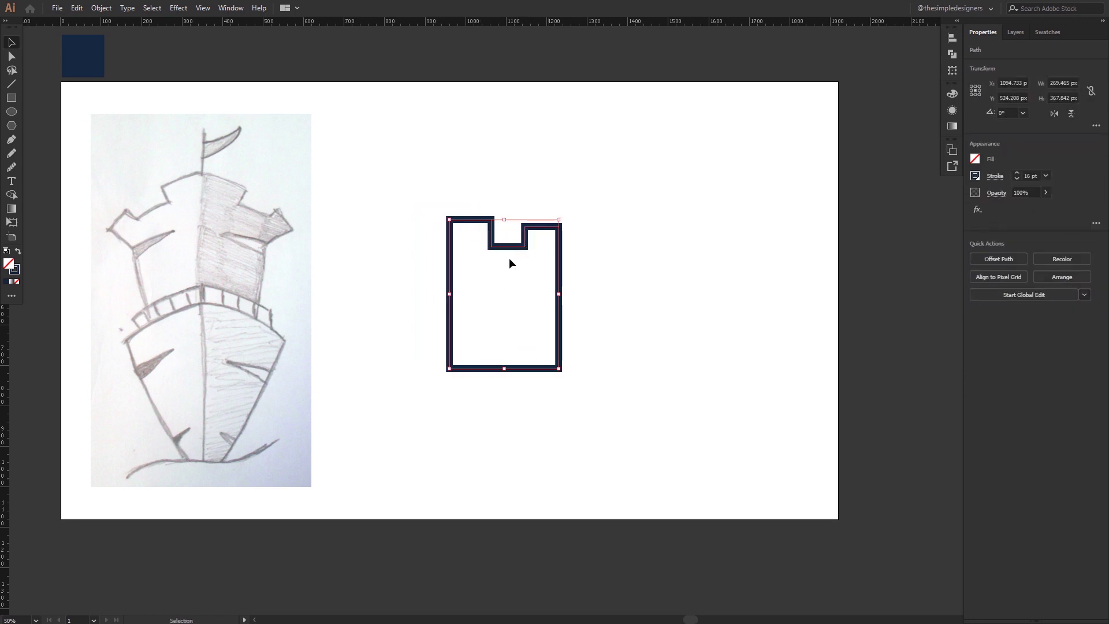
- Distort the battlement outline with Free Transform so its right side recedes in perspective and tapers slightly toward the base
{"action": "left_click", "coordinate": [11, 223]}
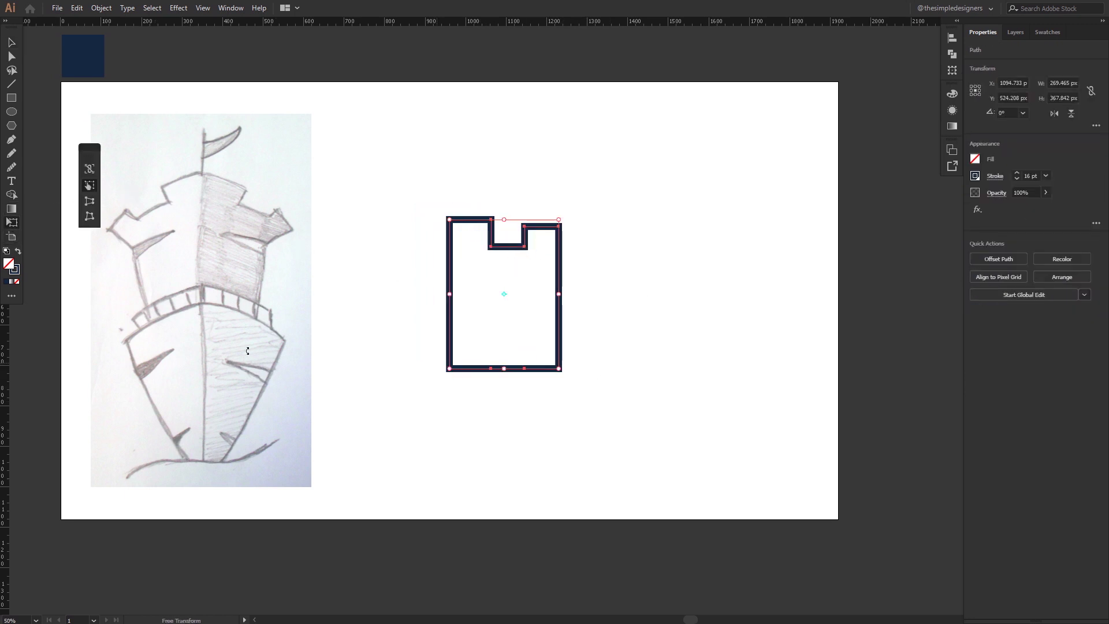
{"action": "left_click_drag", "start_coordinate": [560, 370], "coordinate": [559, 370]}
{"action": "left_click_drag", "start_coordinate": [559, 220], "coordinate": [558, 238]}
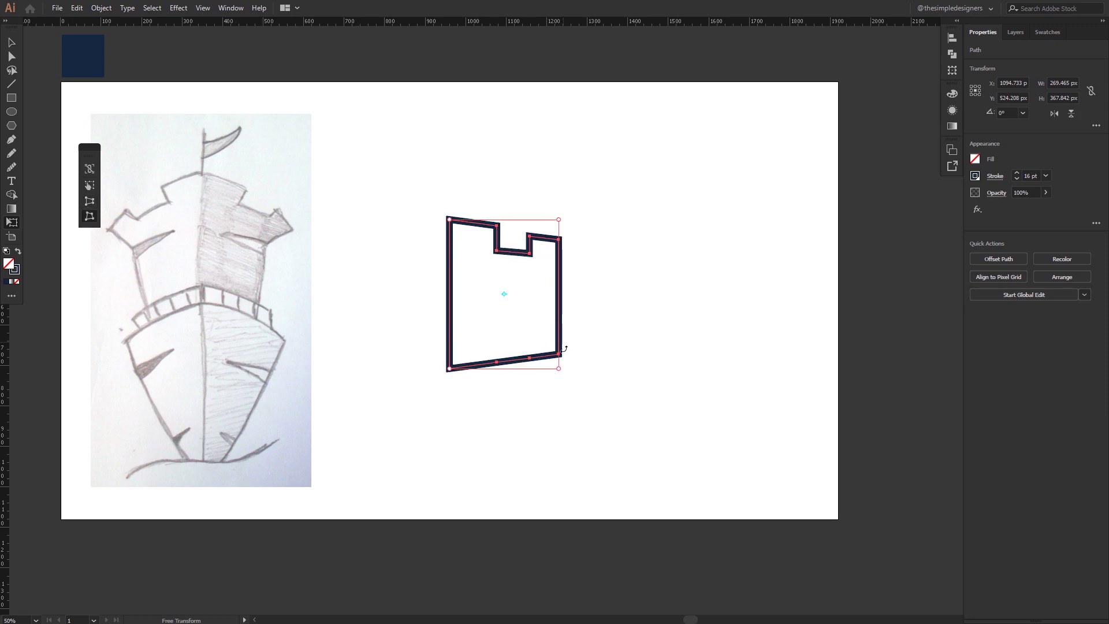
{"action": "left_click_drag", "start_coordinate": [559, 368], "coordinate": [548, 353]}
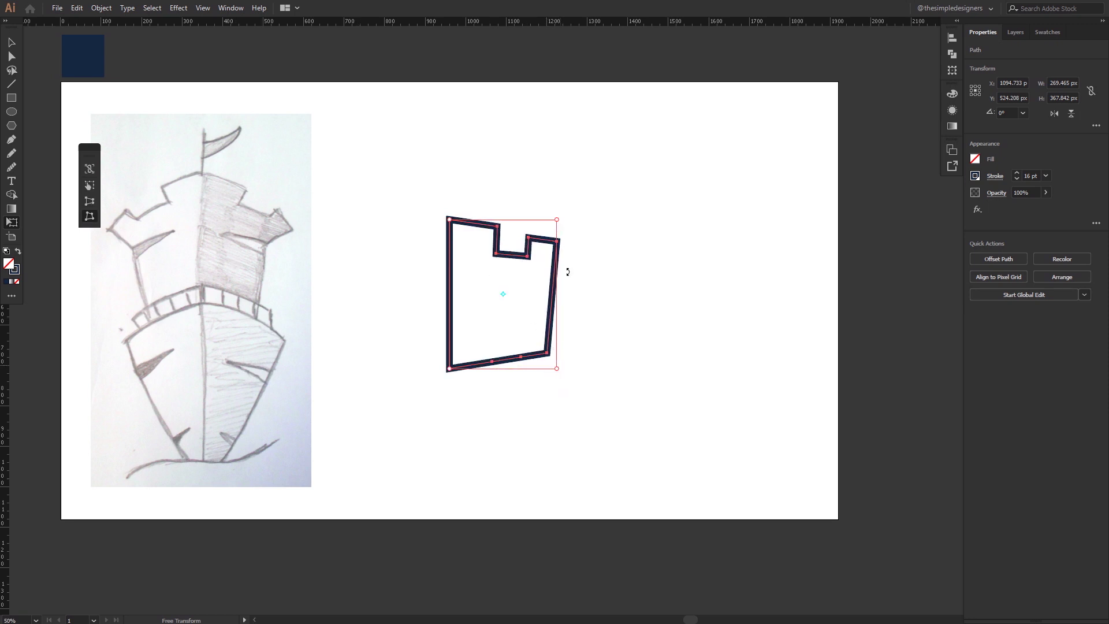
{"action": "left_click_drag", "start_coordinate": [557, 219], "coordinate": [541, 228]}
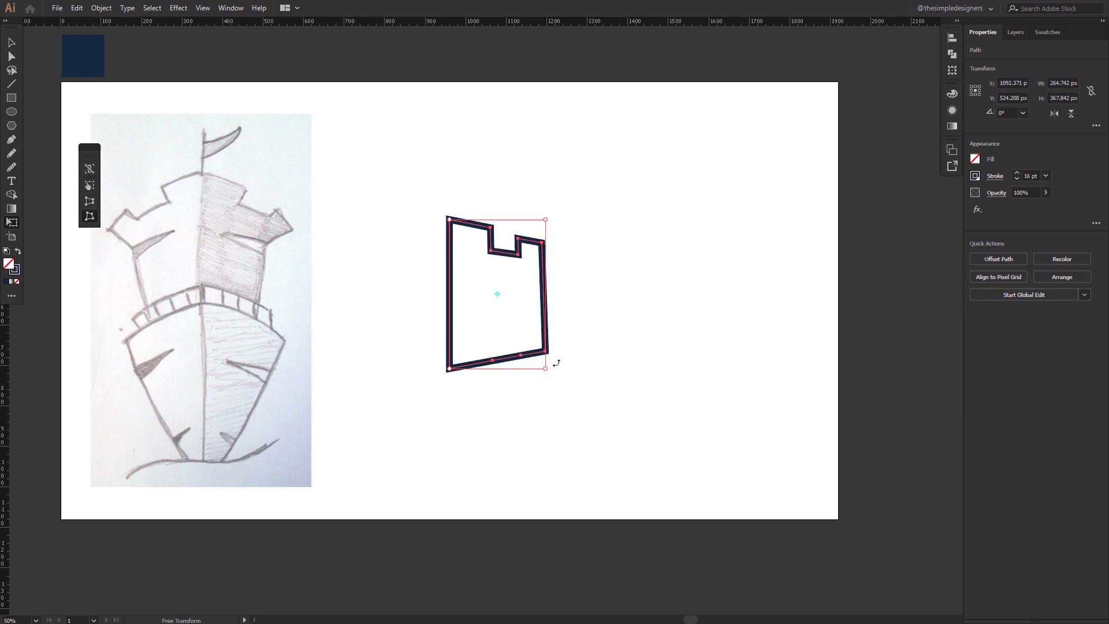
{"action": "left_click_drag", "start_coordinate": [545, 370], "coordinate": [536, 369]}
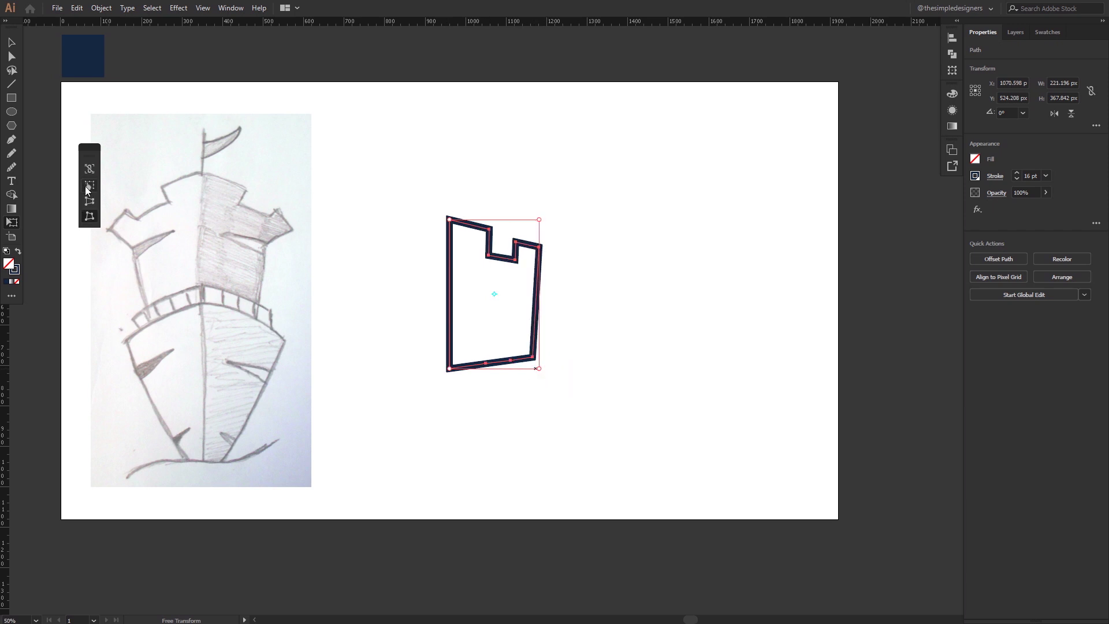
- Narrow the battlement shape from its left side to about 203 px wide
{"action": "left_click_drag", "start_coordinate": [451, 294], "coordinate": [458, 296]}
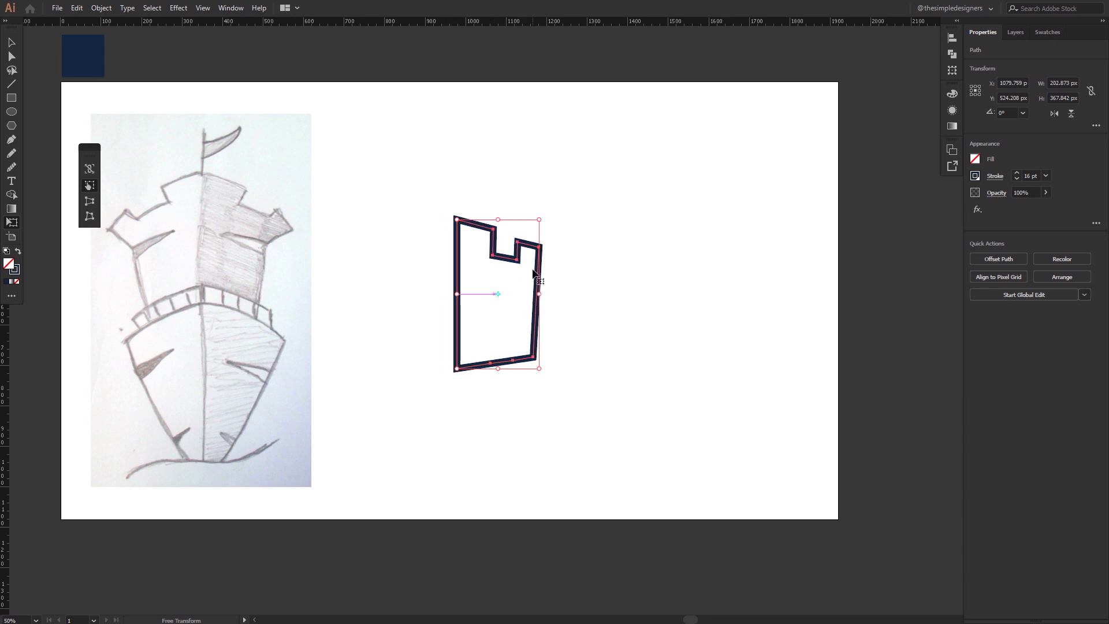
{"action": "key", "text": "v"}
{"action": "left_click", "coordinate": [587, 289]}
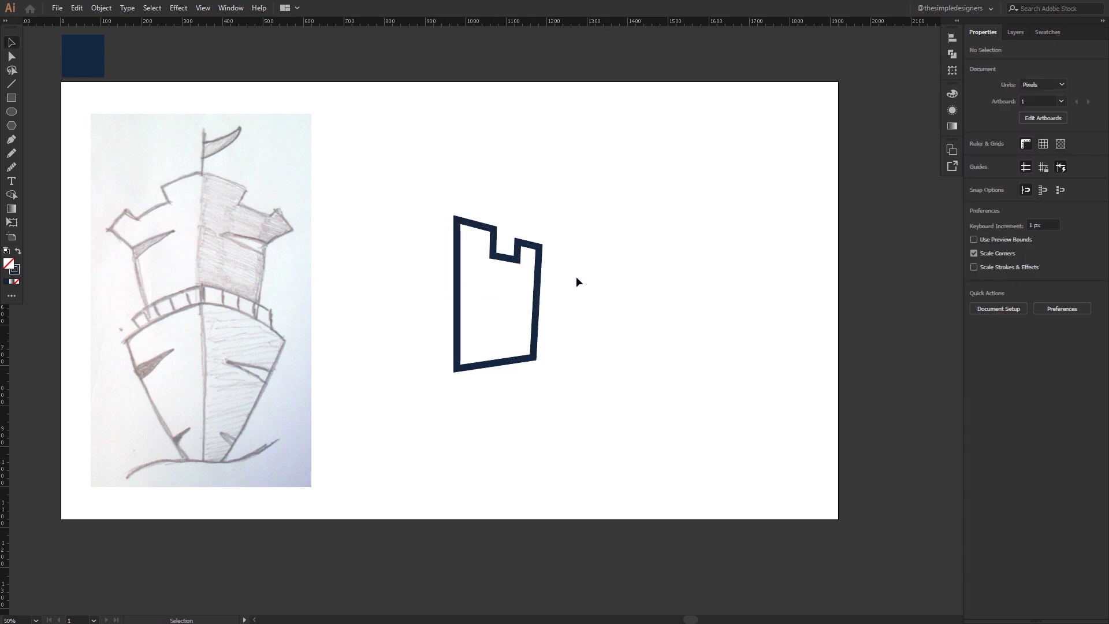
- Draw a circle about 477 px in diameter and place it across the top of the battlement shape
{"action": "left_click", "coordinate": [12, 111]}
{"action": "mouse_move", "coordinate": [498, 294]}
{"action": "left_mouse_down"}
{"action": "mouse_move", "coordinate": [519, 296]}
{"action": "mouse_move", "coordinate": [399, 219]}
{"action": "left_mouse_up"}
{"action": "key", "text": "v"}
{"action": "left_click_drag", "start_coordinate": [560, 224], "coordinate": [534, 251]}
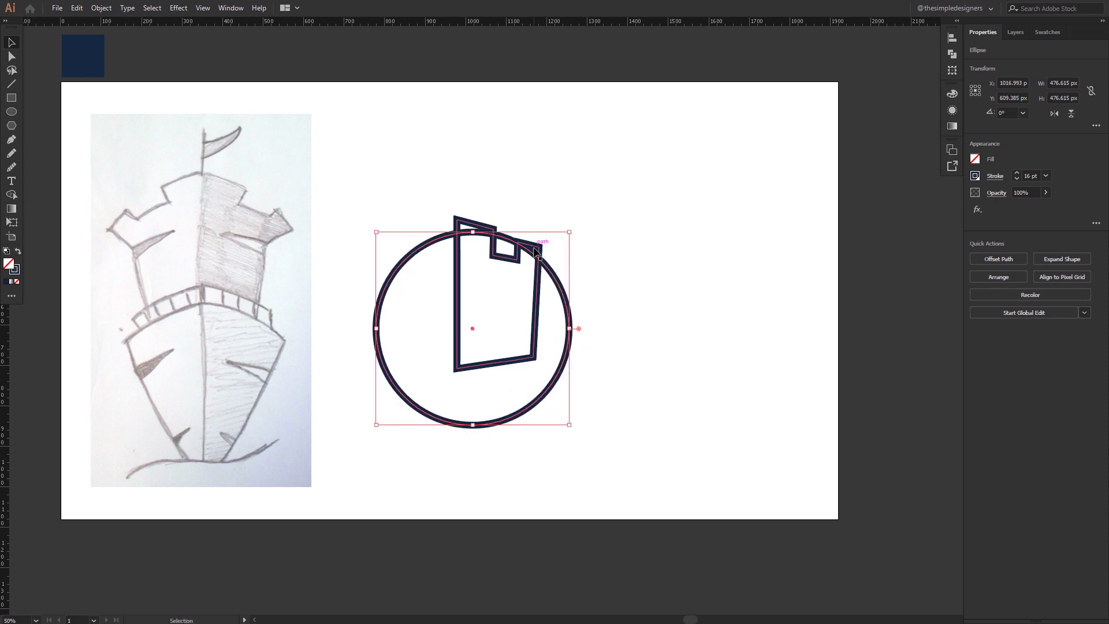
- Centre the circle horizontally on the battlement shape's vertical left edge, with its arc crossing the battlements
{"action": "left_click", "coordinate": [599, 216]}
{"action": "scroll", "coordinate": [536, 258], "scroll_direction": "up", "scroll_amount": 2}
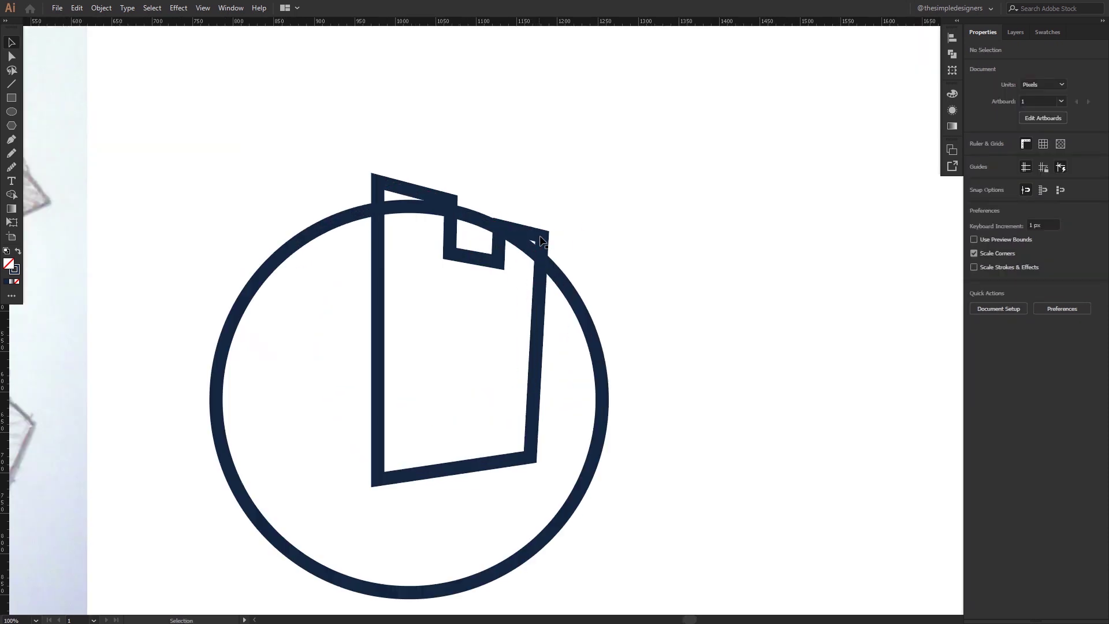
{"action": "left_click", "coordinate": [405, 192]}
{"action": "left_click", "coordinate": [334, 228], "text": "shift"}
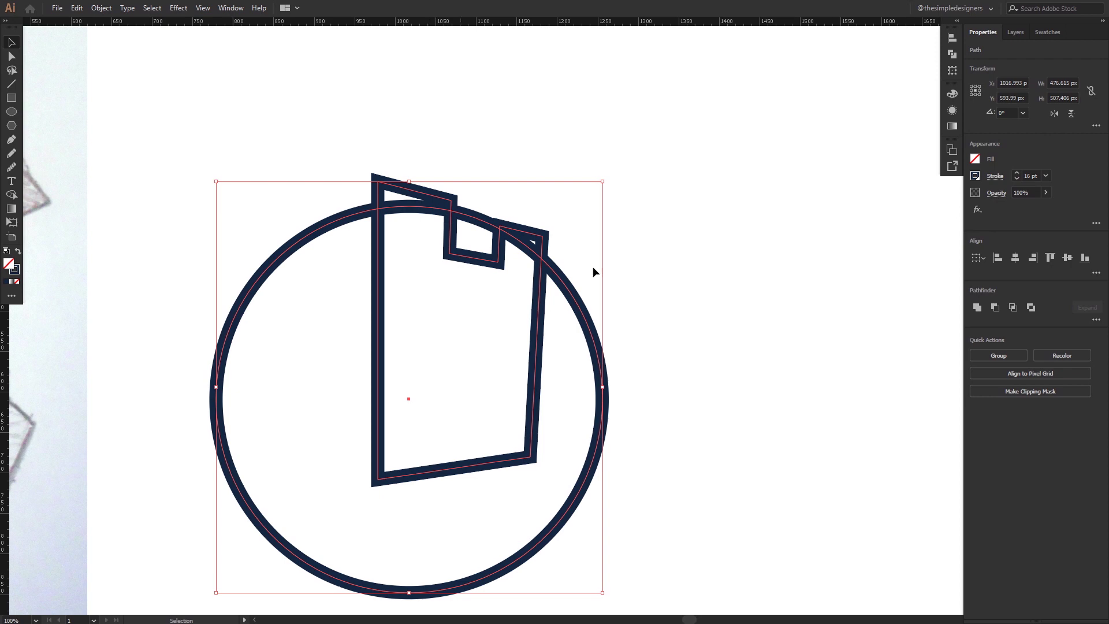
{"action": "left_click", "coordinate": [582, 285]}
{"action": "left_click_drag", "start_coordinate": [550, 283], "coordinate": [519, 283]}
{"action": "key", "text": "shift+Up"}
{"action": "key", "text": "shift+Up"}
{"action": "key", "text": "shift+Up"}
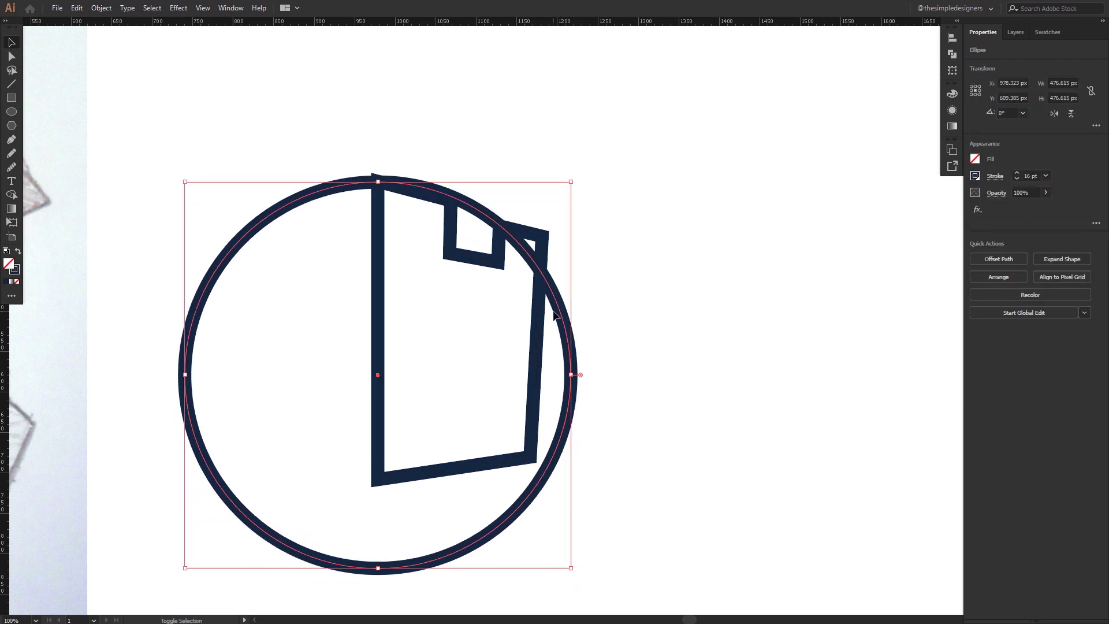
{"action": "key", "text": "shift+Down"}
{"action": "key", "text": "shift+Down"}
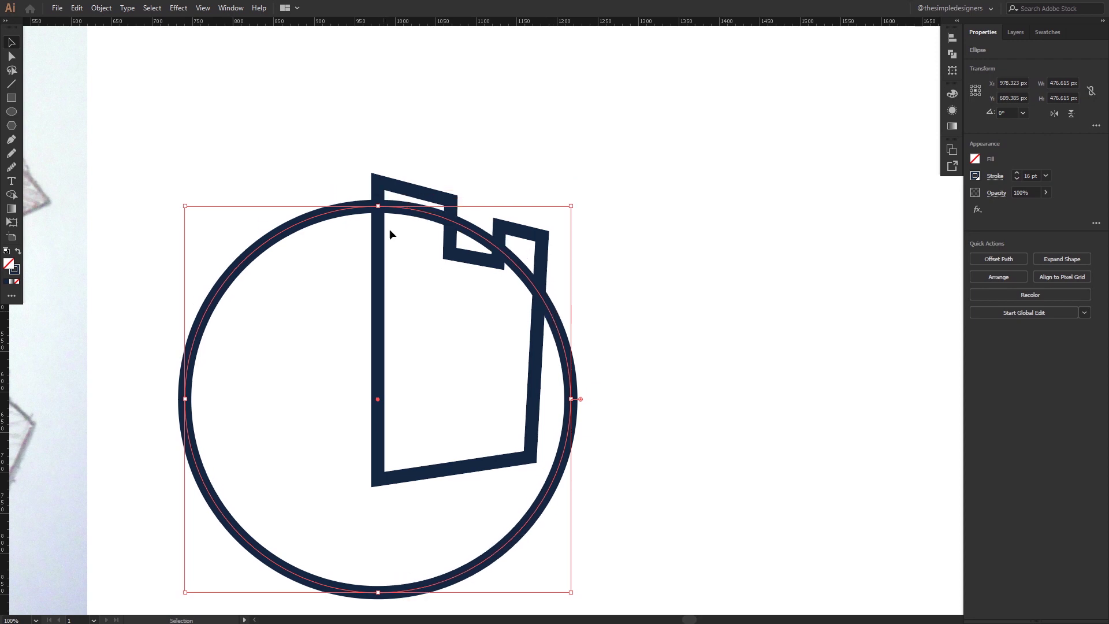
- Raise the two top anchor points of the left battlement by 30 px
{"action": "key", "text": "ctrl+shift+a"}
{"action": "left_click", "coordinate": [376, 186]}
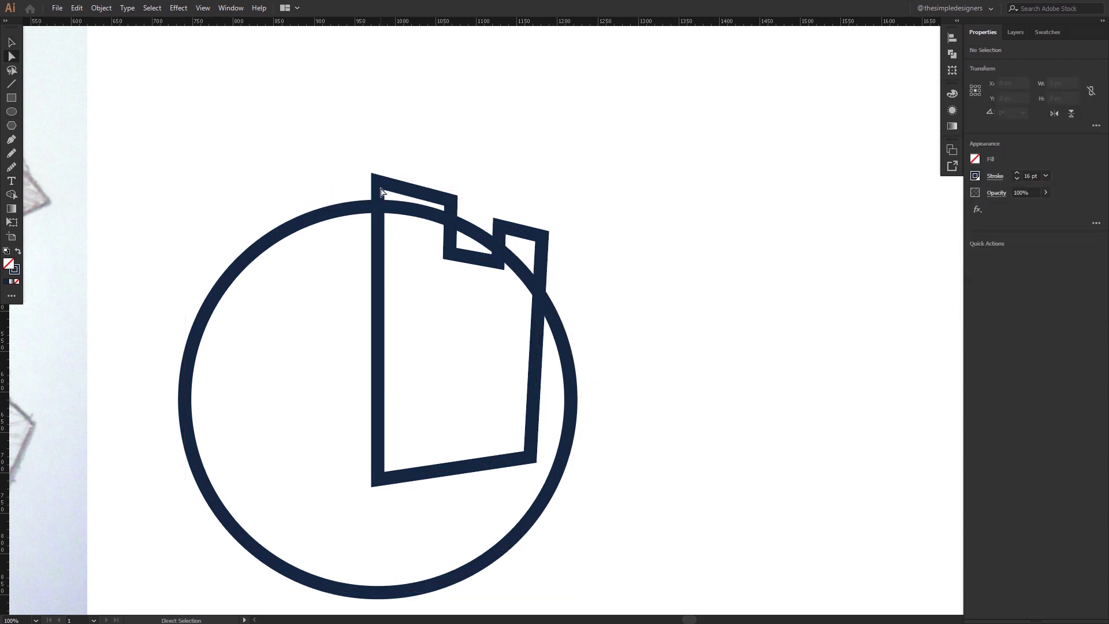
{"action": "left_click", "coordinate": [398, 187]}
{"action": "left_click", "coordinate": [452, 201]}
{"action": "key", "text": "shift+Up"}
{"action": "key", "text": "shift+Up"}
{"action": "key", "text": "shift+Up"}
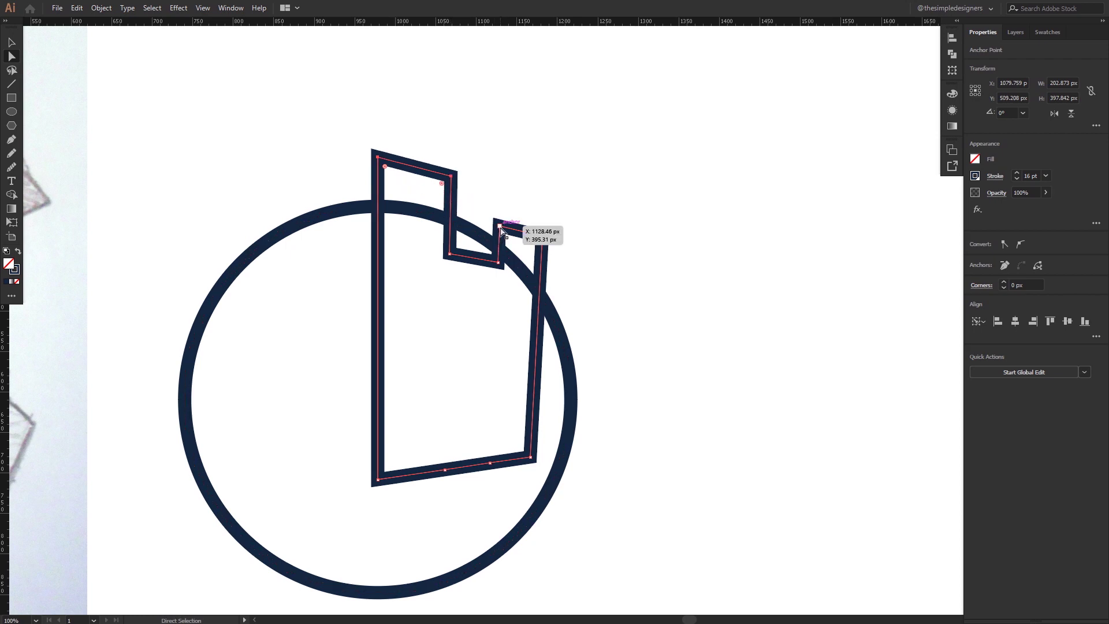
- Raise the two top anchor points of the right battlement by about 10 px
{"action": "left_click", "coordinate": [500, 228]}
{"action": "left_click", "coordinate": [543, 236], "text": "shift"}
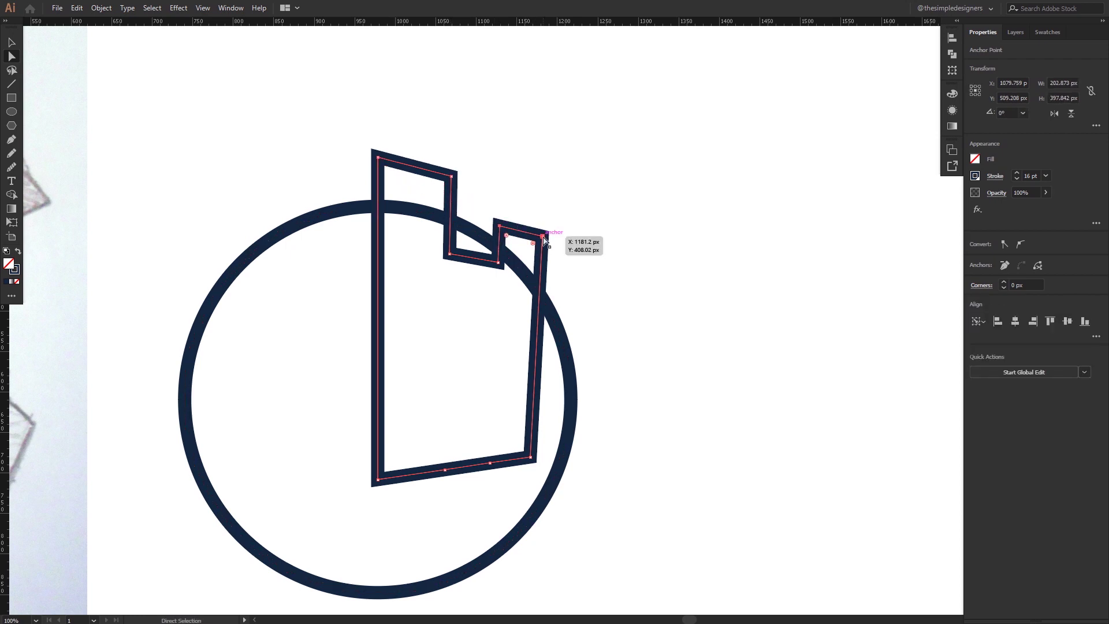
{"action": "key", "text": "shift+Up"}
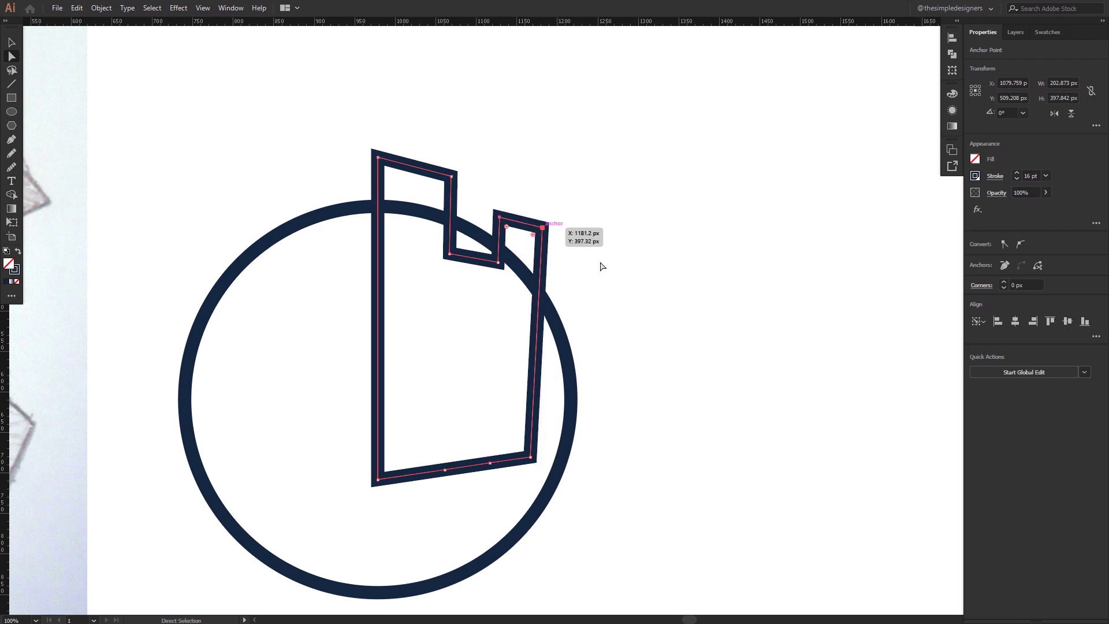
- Move the circle up 20 px and enlarge it from its centre to about 540 px in diameter
{"action": "key", "text": "v"}
{"action": "left_click", "coordinate": [556, 327]}
{"action": "key", "text": "shift+Up"}
{"action": "key", "text": "shift+Up"}
{"action": "left_click_drag", "start_coordinate": [570, 577], "coordinate": [598, 602]}
- Nudge the circle down to about Y 612 px so its arc cuts through both battlement tops
{"action": "key", "text": "Down"}
{"action": "key", "text": "Down"}
{"action": "key", "text": "Down"}
{"action": "key", "text": "Down"}
{"action": "key", "text": "Down"}
{"action": "key", "text": "Down"}
{"action": "key", "text": "Down"}
{"action": "key", "text": "Down"}
{"action": "key", "text": "Down"}
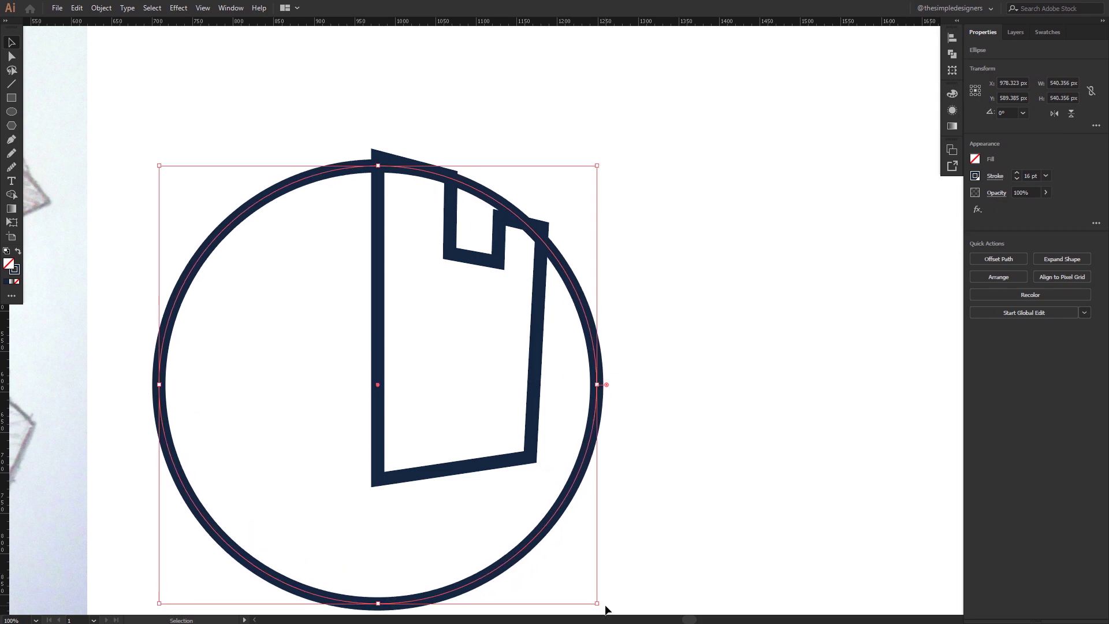
{"action": "key", "text": "Down"}
{"action": "key", "text": "Down"}
{"action": "key", "text": "Down"}
{"action": "key", "text": "Down"}
{"action": "key", "text": "Down"}
{"action": "key", "text": "Down"}
{"action": "key", "text": "Down"}
{"action": "key", "text": "Down"}
{"action": "key", "text": "Down"}
{"action": "key", "text": "Down"}
{"action": "key", "text": "Down"}
{"action": "key", "text": "Down"}
{"action": "key", "text": "Down"}
{"action": "key", "text": "Down"}
{"action": "key", "text": "Down"}
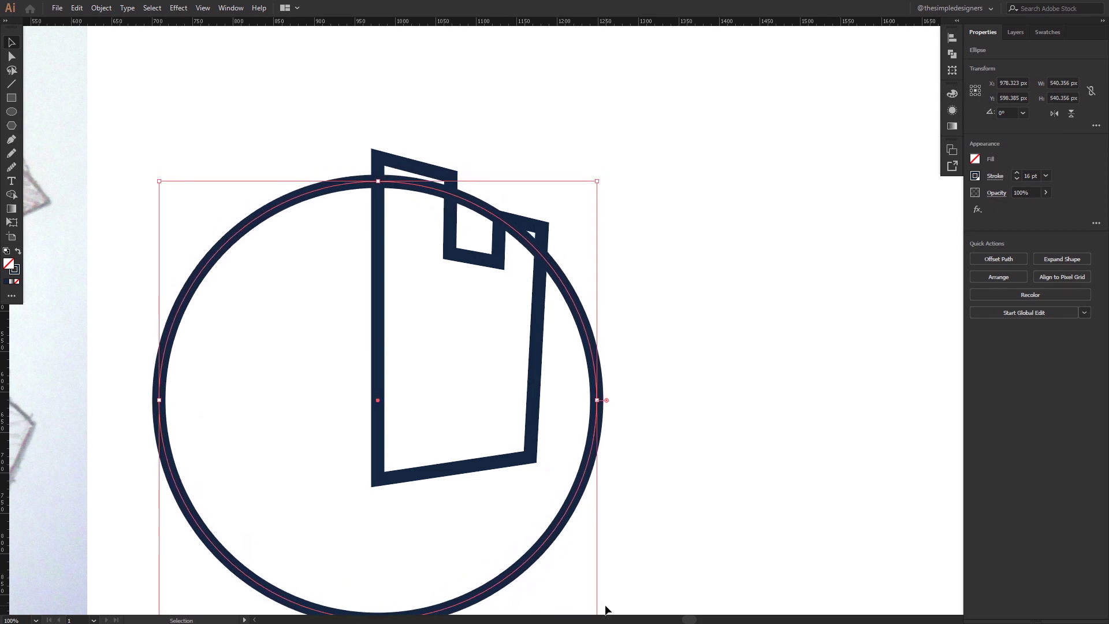
{"action": "key", "text": "Up"}
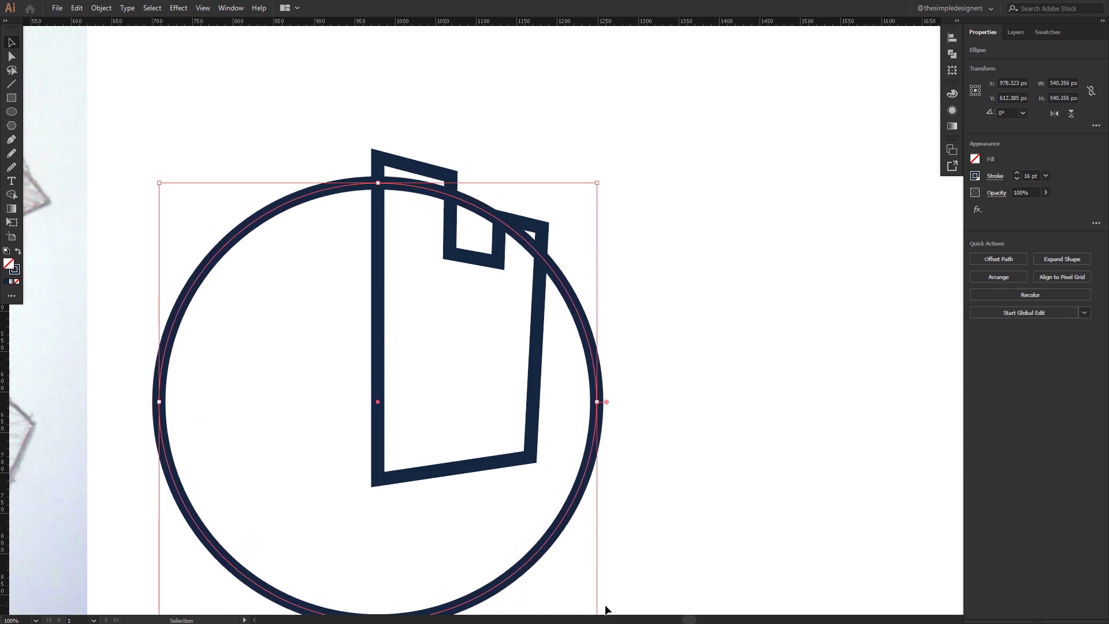
- Divide the battlement shape and circle with the Pathfinder and ungroup the resulting pieces
{"action": "left_click", "coordinate": [537, 382]}
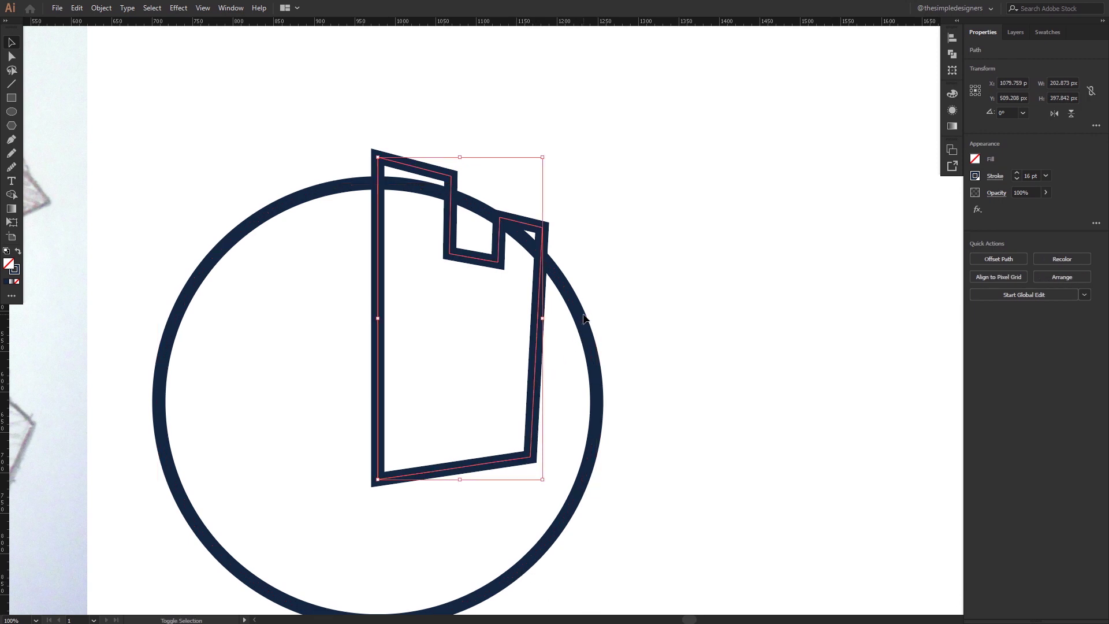
{"action": "left_click", "coordinate": [566, 297], "text": "shift"}
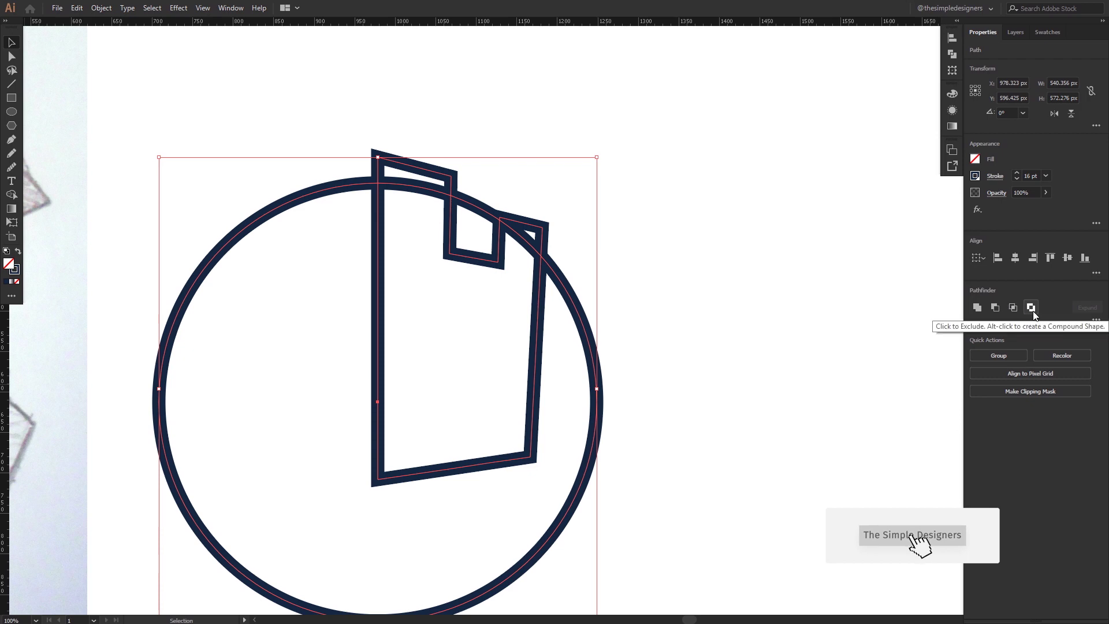
{"action": "left_click", "coordinate": [1096, 319]}
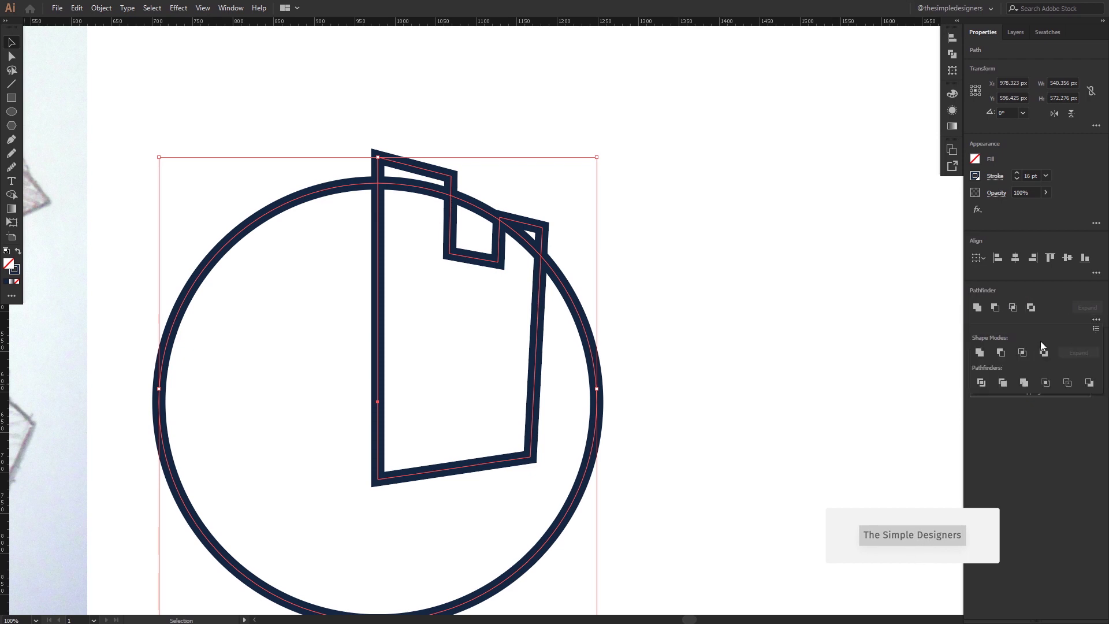
{"action": "left_click", "coordinate": [983, 384]}
{"action": "left_click", "coordinate": [681, 255]}
{"action": "left_click", "coordinate": [537, 242]}
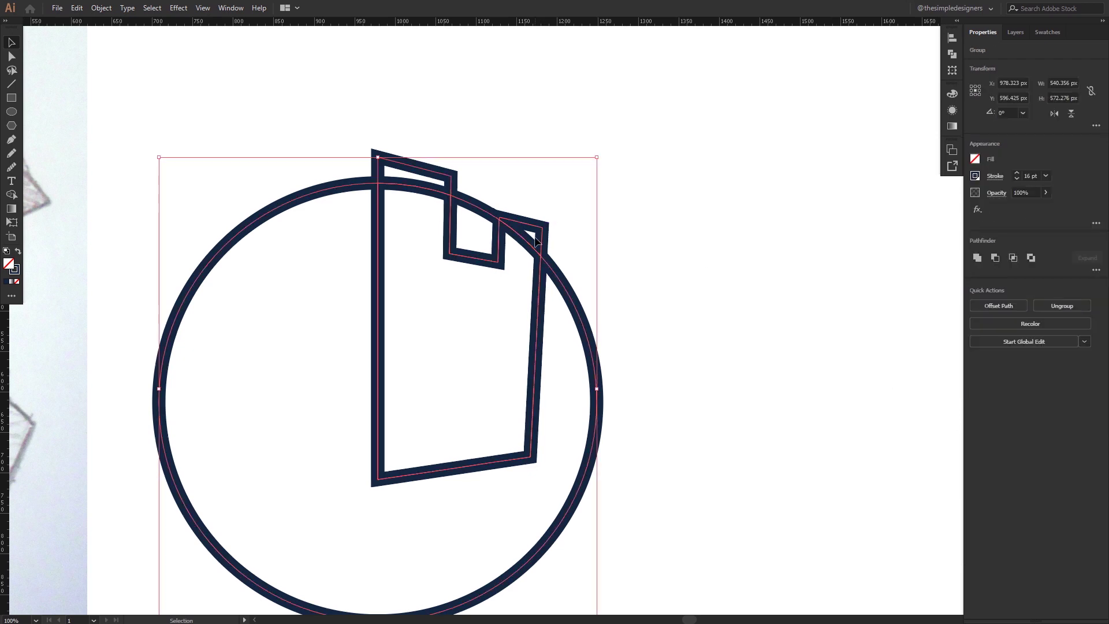
{"action": "right_click", "coordinate": [537, 242]}
- Delete the battlement tops above the arc, the outer circle piece and the notch piece, leaving the curved-top outline
{"action": "left_click", "coordinate": [543, 239]}
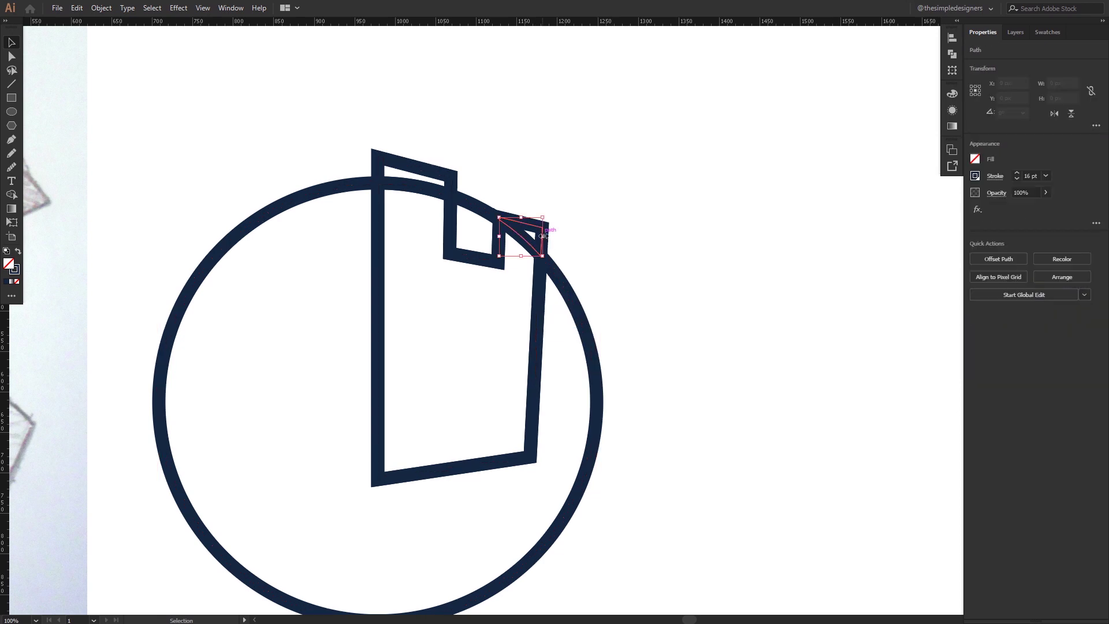
{"action": "key", "text": "Delete"}
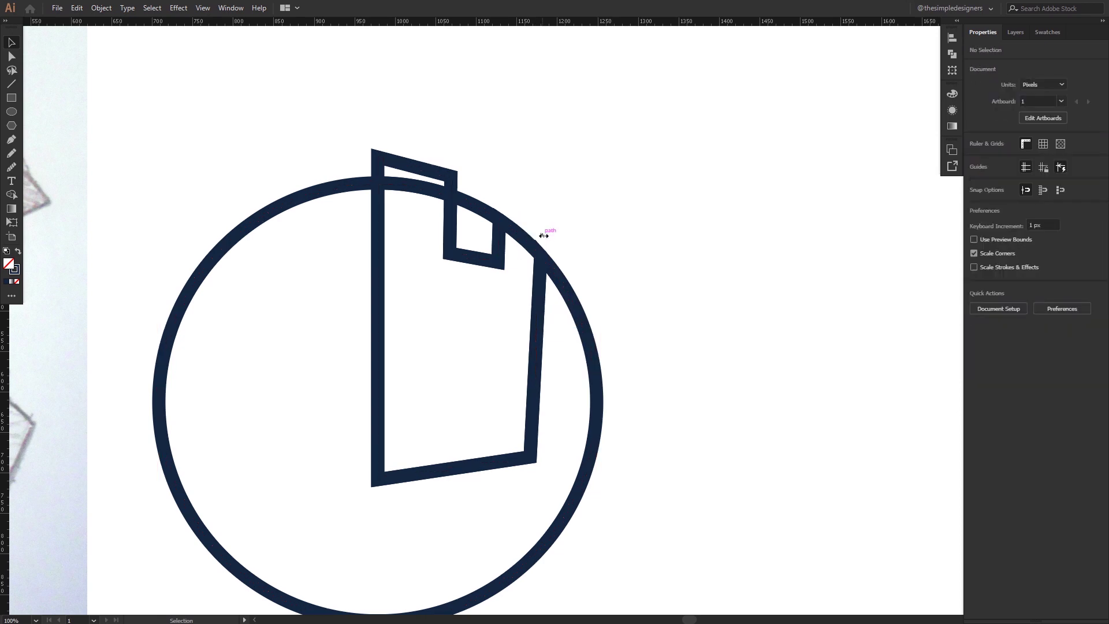
{"action": "left_click", "coordinate": [426, 173]}
{"action": "key", "text": "Delete"}
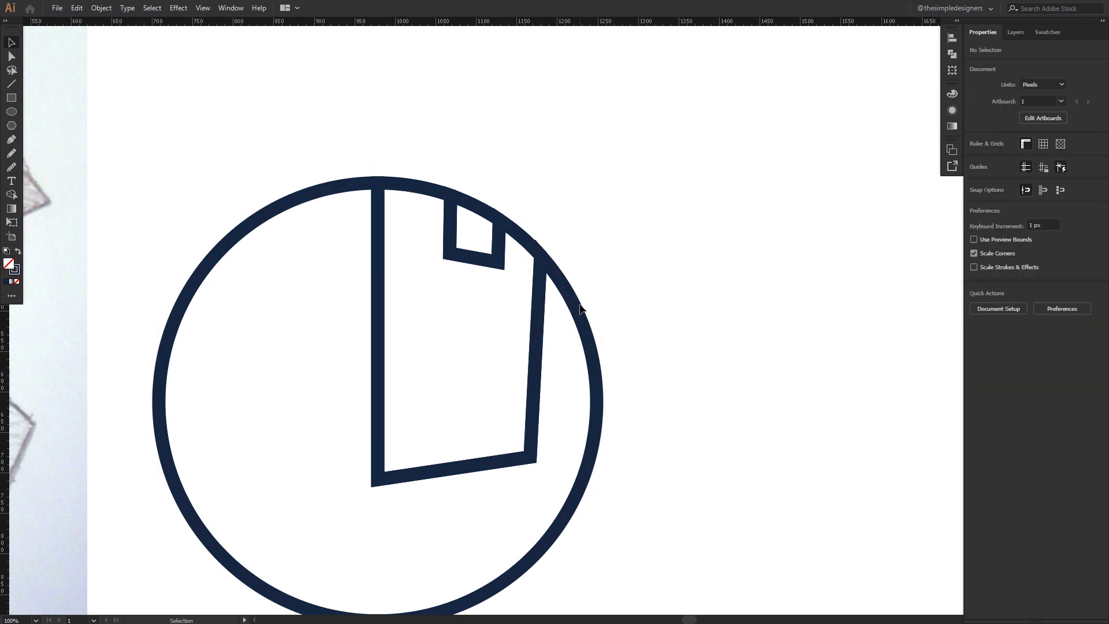
{"action": "left_click", "coordinate": [580, 309]}
{"action": "key", "text": "Delete"}
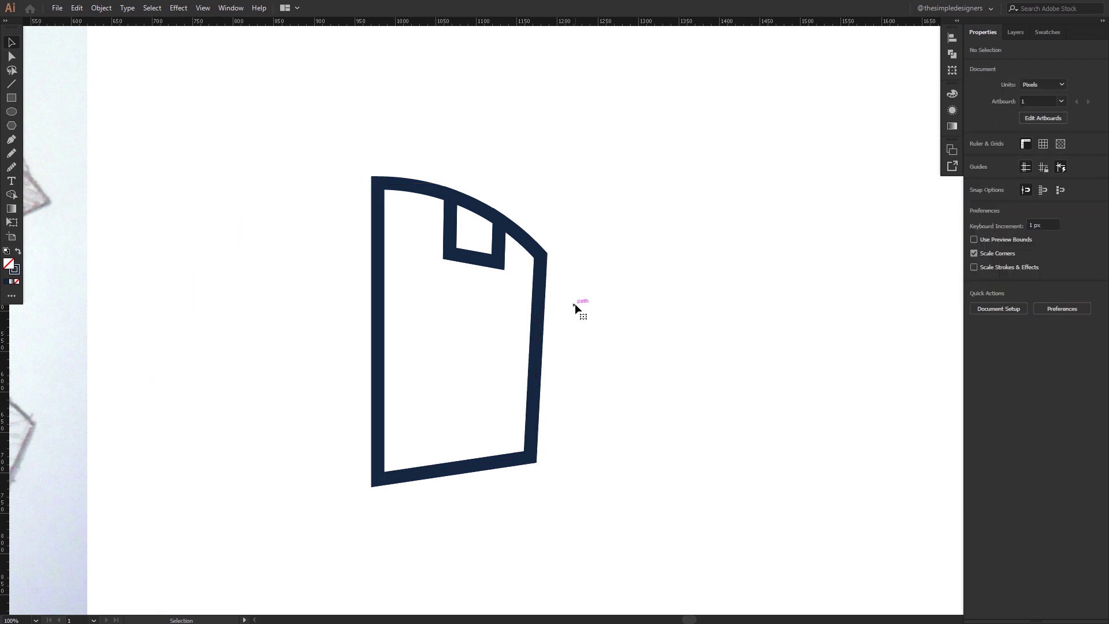
{"action": "left_click", "coordinate": [473, 208]}
{"action": "left_click", "coordinate": [638, 167]}
- Try to reflect the battlemented half about its straight inner edge
{"action": "key", "text": "ctrl+minus"}
{"action": "key", "text": "ctrl+plus"}
{"action": "key", "text": "ctrl+plus"}
{"action": "scroll", "coordinate": [503, 298], "scroll_direction": "down", "scroll_amount": 1}
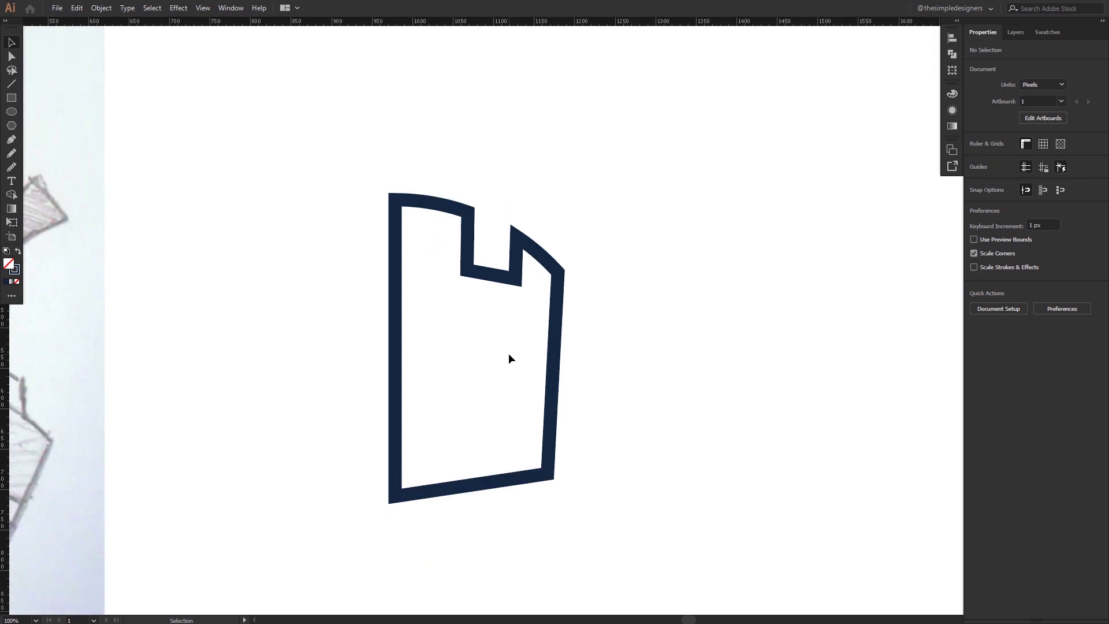
{"action": "left_click", "coordinate": [559, 314]}
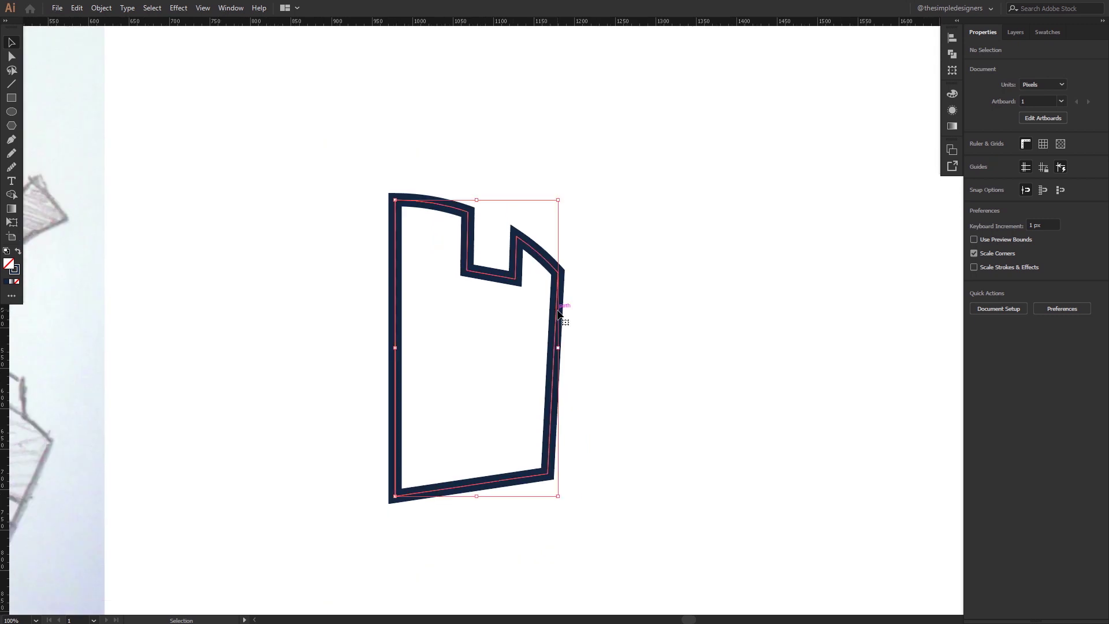
{"action": "key", "text": "o"}
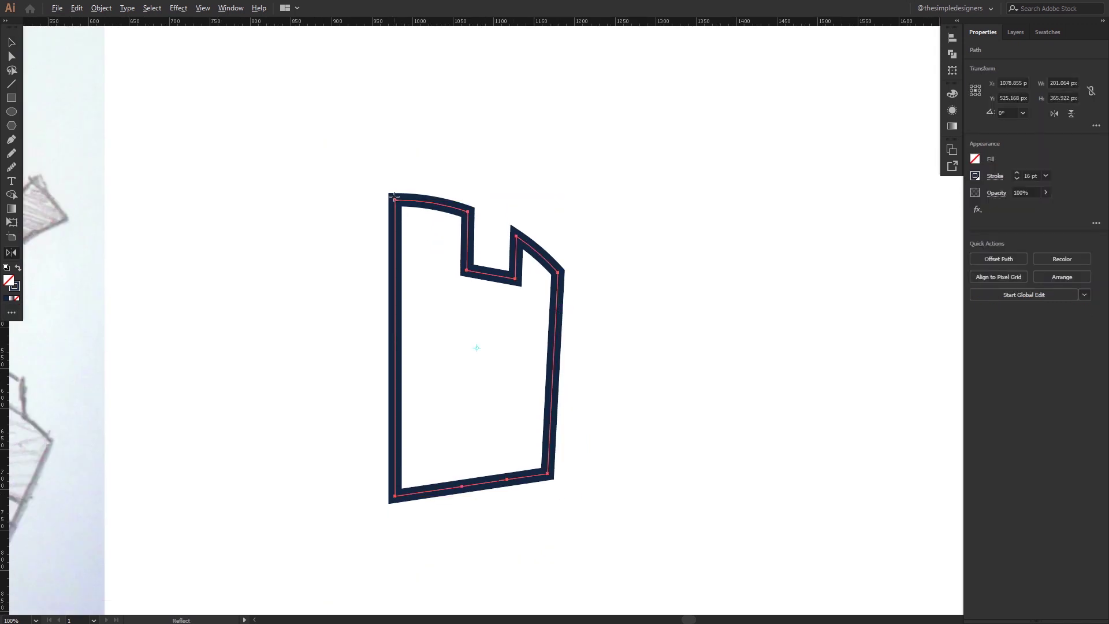
{"action": "left_click_drag", "start_coordinate": [490, 229], "coordinate": [603, 308]}
{"action": "key", "text": "v"}
{"action": "left_click", "coordinate": [603, 310]}
- Draw a rectangle about 170 by 559 px over the half's straight inner edge and trim the overlapping strip away with Shape Builder
{"action": "scroll", "coordinate": [603, 310], "scroll_direction": "down", "scroll_amount": 1}
{"action": "left_click", "coordinate": [11, 98]}
{"action": "left_click_drag", "start_coordinate": [397, 193], "coordinate": [490, 495]}
{"action": "key", "text": "v"}
{"action": "left_click", "coordinate": [526, 436], "text": "shift"}
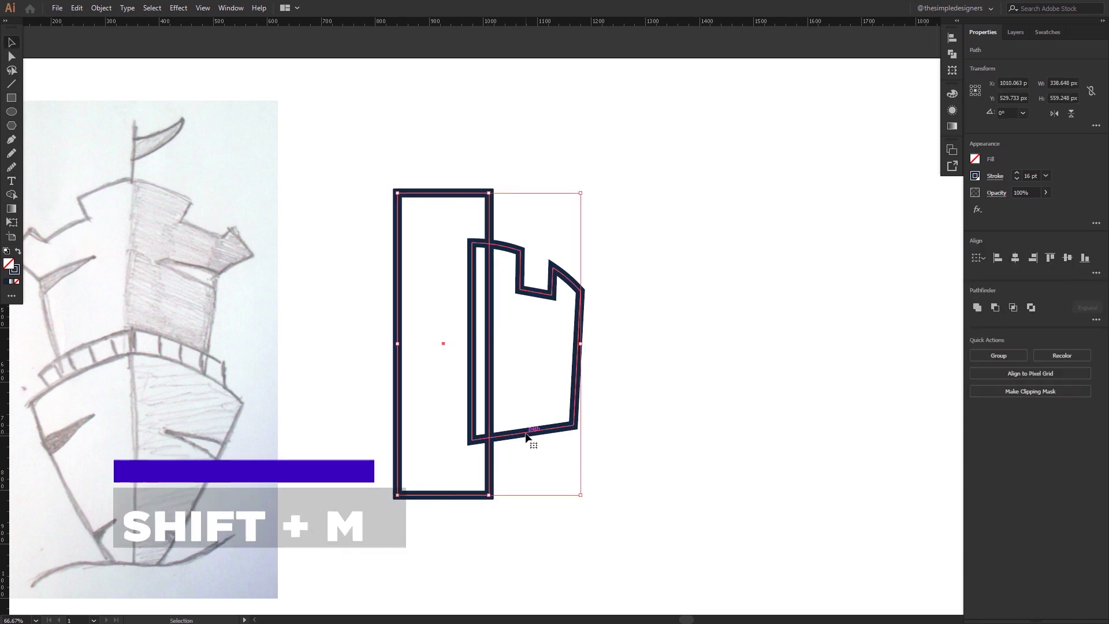
{"action": "key", "text": "shift+m"}
{"action": "left_click_drag", "start_coordinate": [475, 485], "coordinate": [480, 438]}
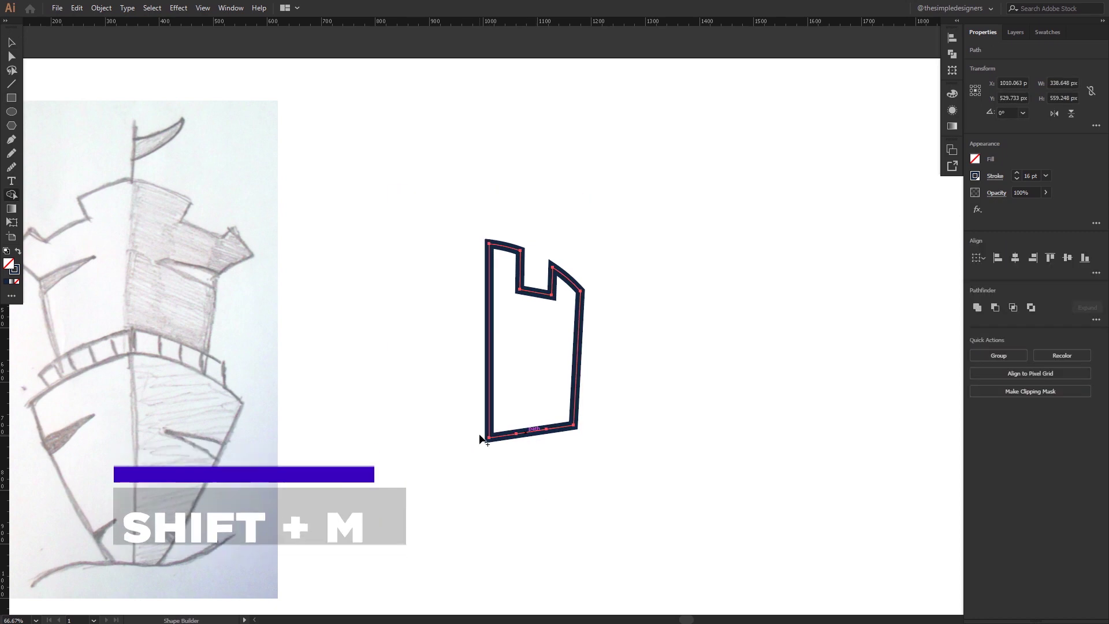
{"action": "key", "text": "v"}
{"action": "left_click", "coordinate": [665, 364]}
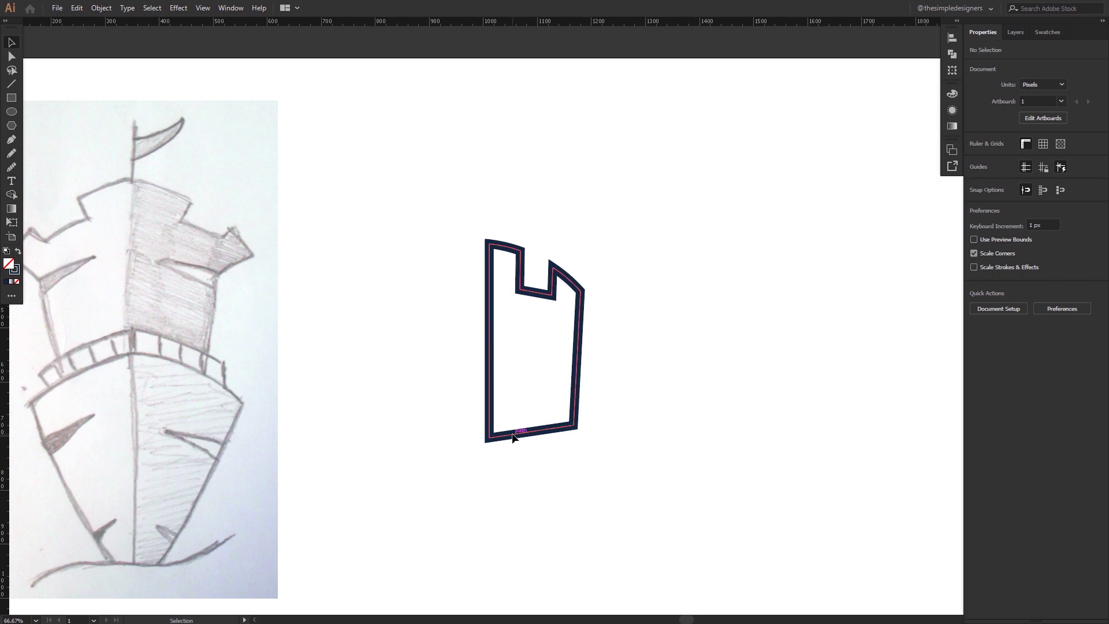
- Reflect a copy of the trimmed battlemented half across the vertical axis at its inner top corner
{"action": "left_click", "coordinate": [512, 437]}
{"action": "key", "text": "o"}
{"action": "left_click", "coordinate": [489, 243], "text": "alt"}
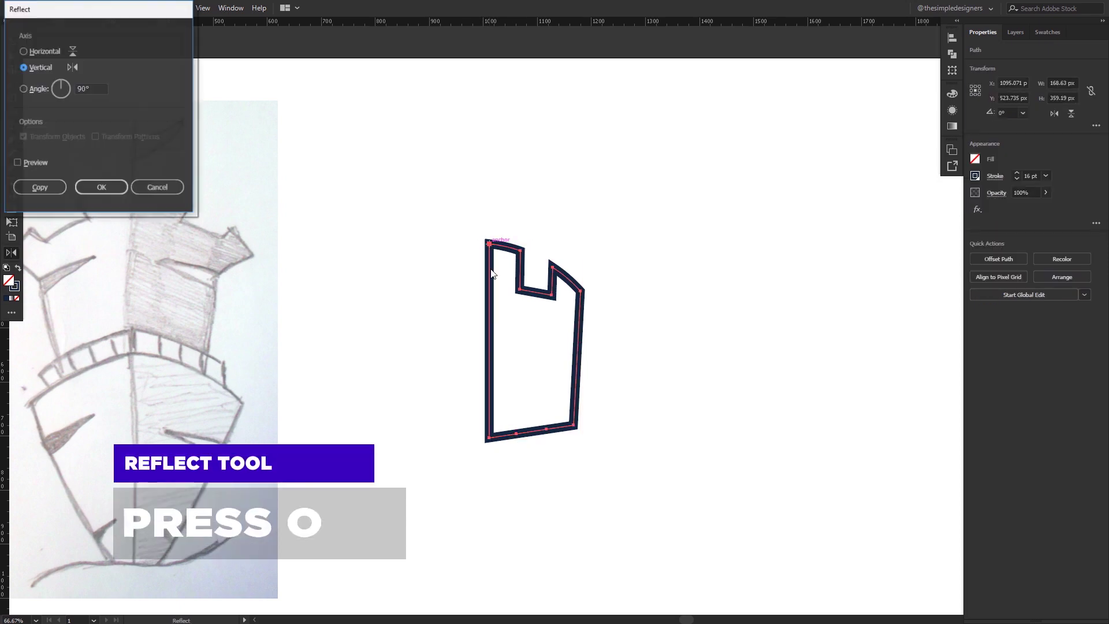
{"action": "left_click", "coordinate": [50, 186]}
{"action": "key", "text": "v"}
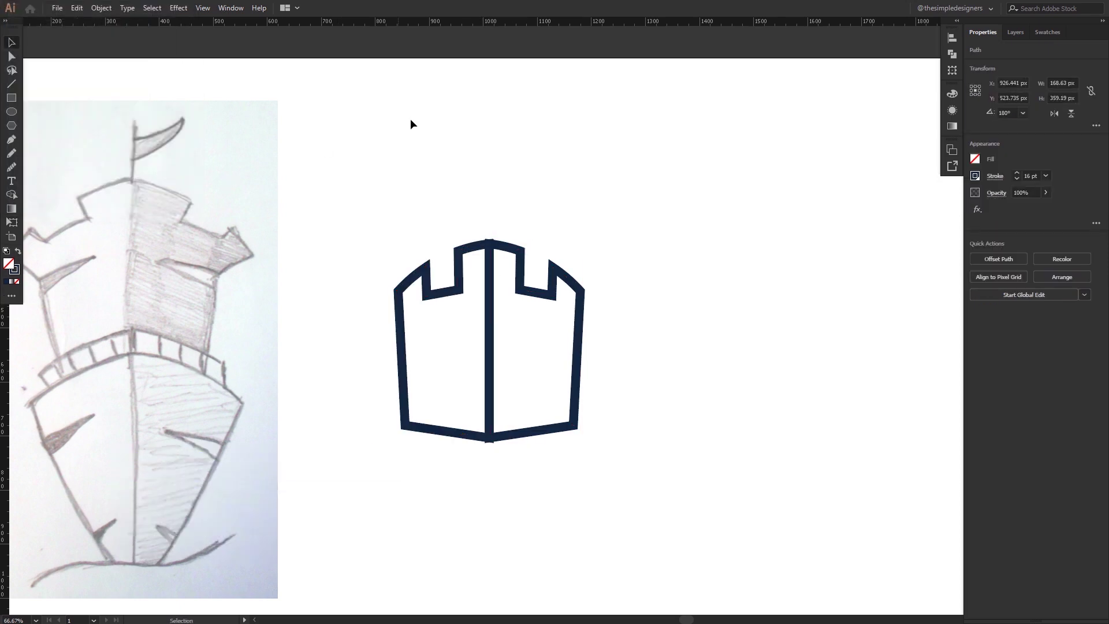
- Narrow both battlemented halves together so that each is about 154 px wide, keeping their height
{"action": "left_click_drag", "start_coordinate": [411, 119], "coordinate": [545, 324]}
{"action": "left_click", "coordinate": [641, 311]}
- Draw a short vertical mast line rising from the top centre of the castle outline
{"action": "scroll", "coordinate": [555, 347], "scroll_direction": "up", "scroll_amount": 3}
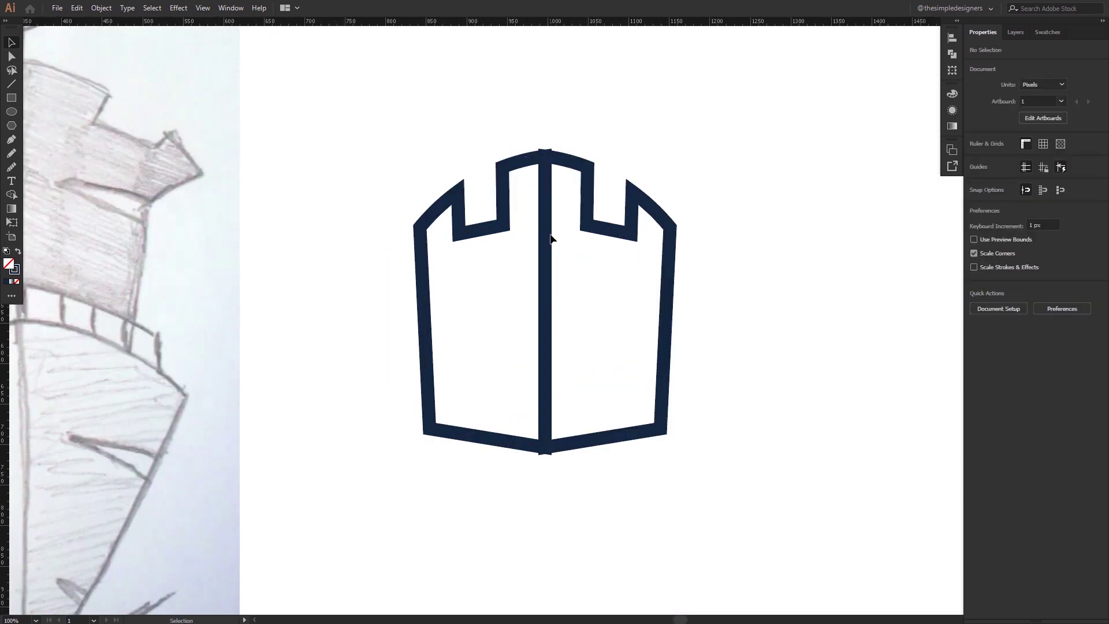
{"action": "scroll", "coordinate": [606, 327], "scroll_direction": "up", "scroll_amount": 3}
{"action": "left_click", "coordinate": [11, 86]}
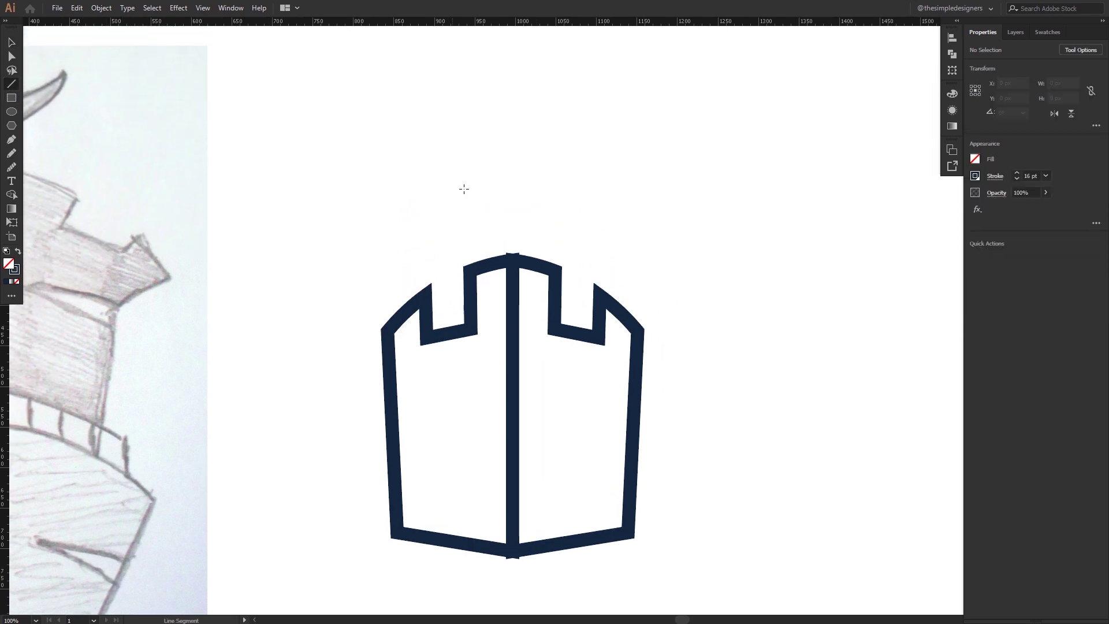
{"action": "left_click_drag", "start_coordinate": [512, 208], "coordinate": [513, 274]}
{"action": "left_click", "coordinate": [607, 230]}
{"action": "left_click_drag", "start_coordinate": [607, 230], "coordinate": [583, 207]}
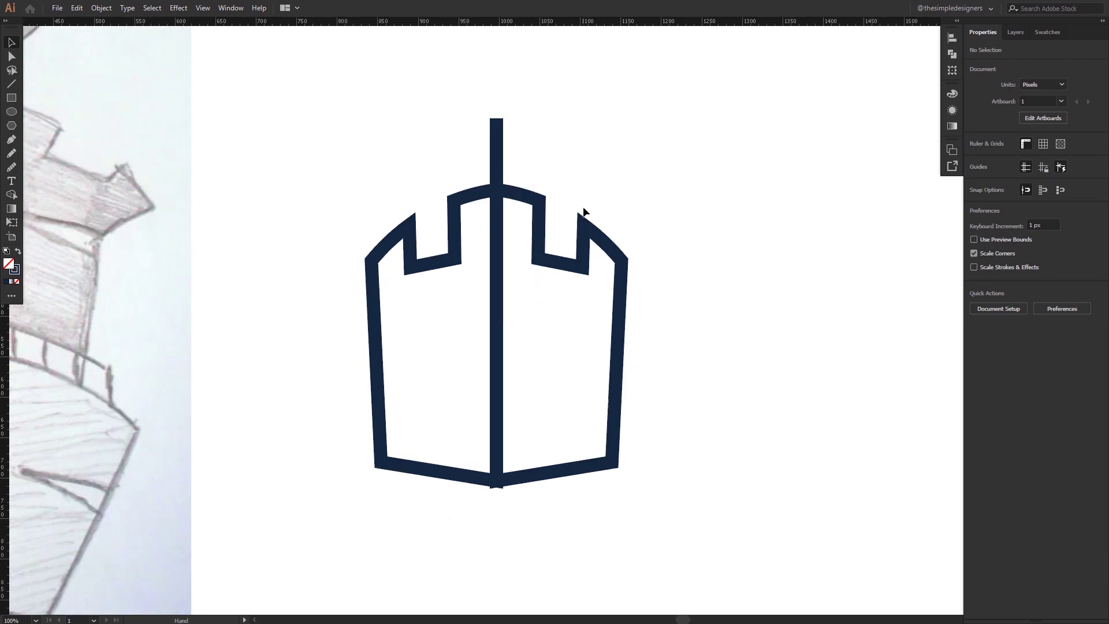
- Try to paste a copy behind the right castle half, and undo the pasted text objects
{"action": "left_click_drag", "start_coordinate": [528, 446], "coordinate": [572, 406]}
{"action": "key", "text": "ctrl+minus"}
{"action": "left_click_drag", "start_coordinate": [631, 366], "coordinate": [609, 350]}
{"action": "left_click", "coordinate": [609, 365]}
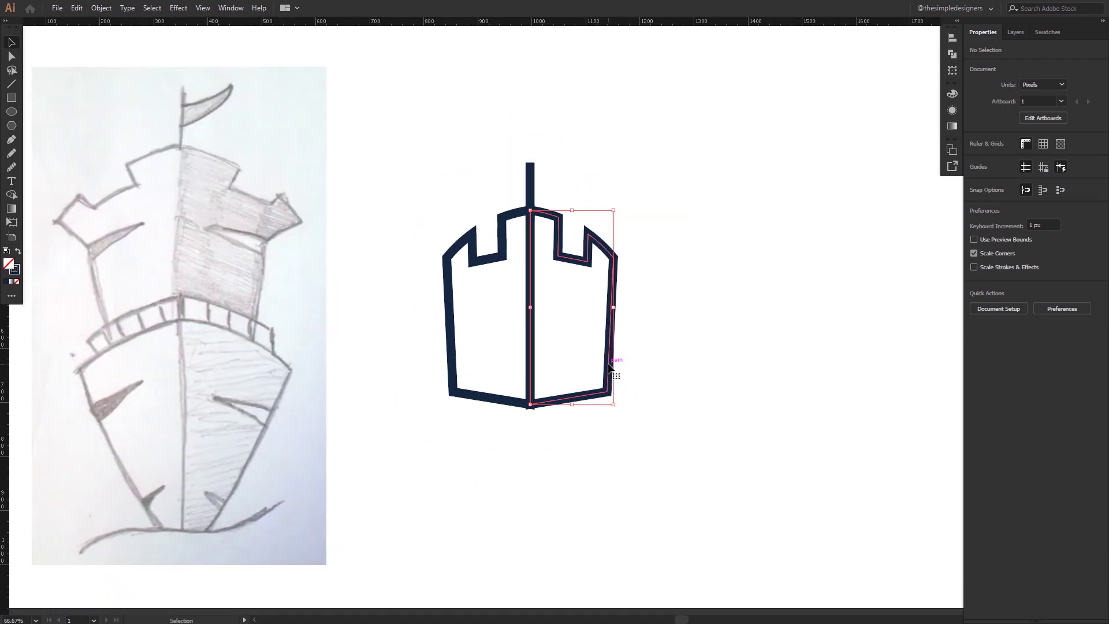
{"action": "left_click", "coordinate": [76, 8]}
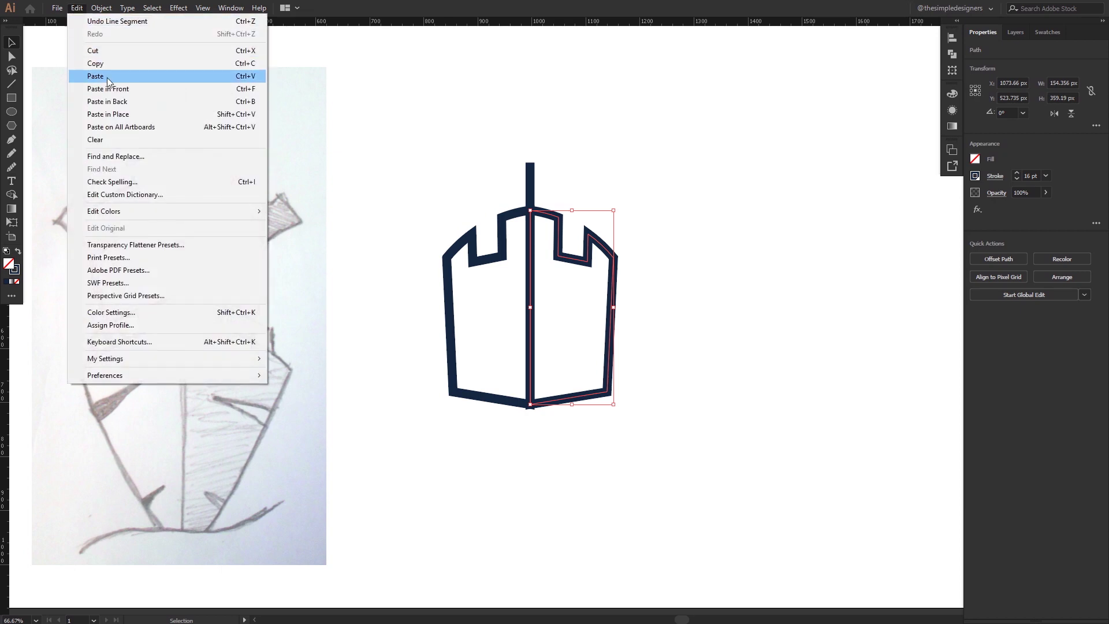
{"action": "left_click", "coordinate": [107, 77]}
{"action": "left_click", "coordinate": [77, 8]}
{"action": "left_click", "coordinate": [114, 102]}
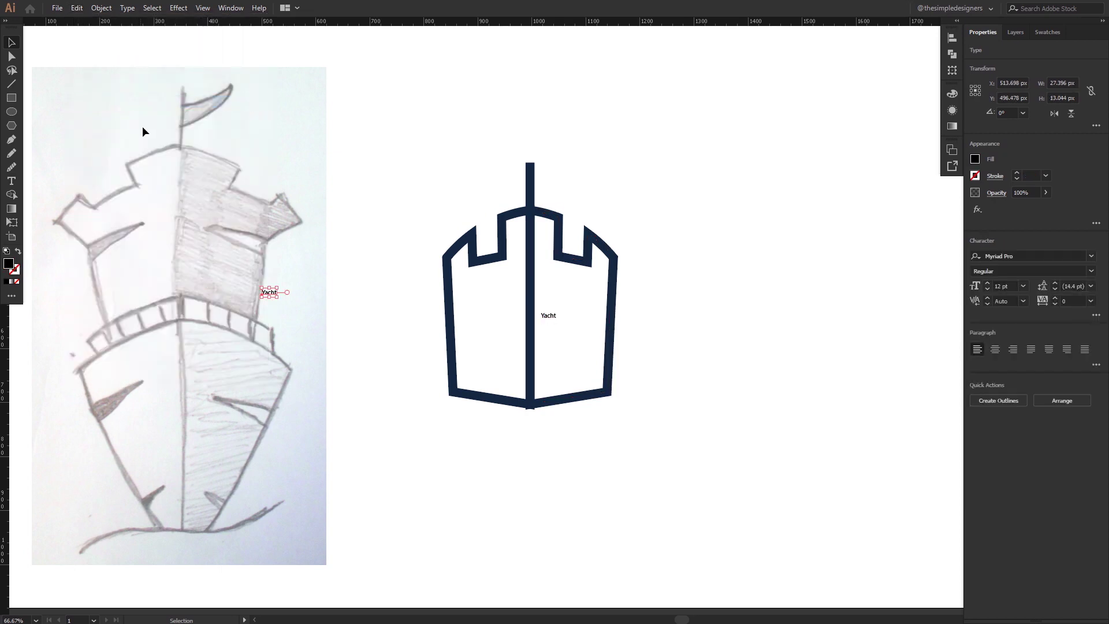
{"action": "key", "text": "ctrl+z"}
{"action": "key", "text": "ctrl+z"}
{"action": "left_click", "coordinate": [642, 263]}
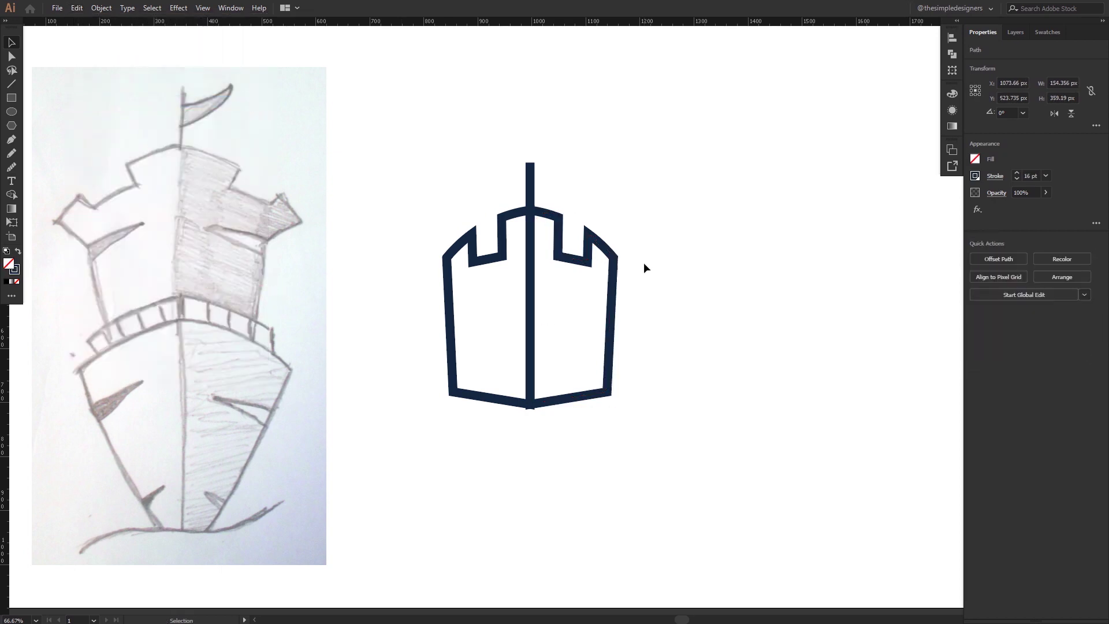
- Copy the right castle half, paste it in back, and swap its stroke to a solid navy fill
{"action": "left_click", "coordinate": [615, 274]}
{"action": "left_click", "coordinate": [77, 8]}
{"action": "left_click", "coordinate": [84, 62]}
{"action": "left_click", "coordinate": [77, 8]}
{"action": "left_click", "coordinate": [107, 103]}
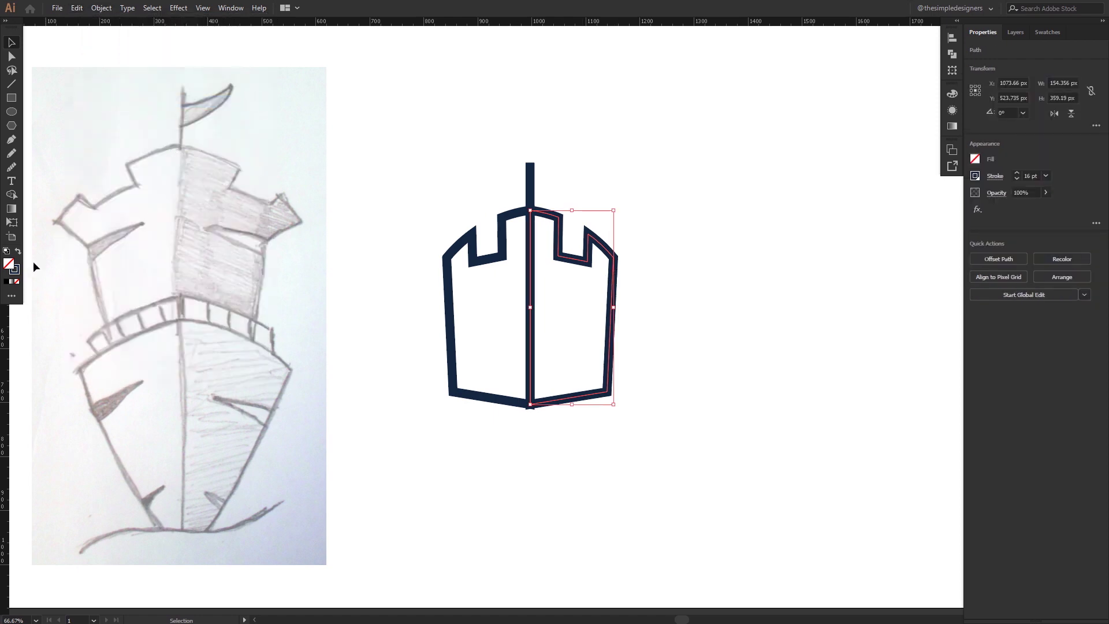
{"action": "left_click", "coordinate": [18, 251]}
{"action": "left_click", "coordinate": [712, 267]}
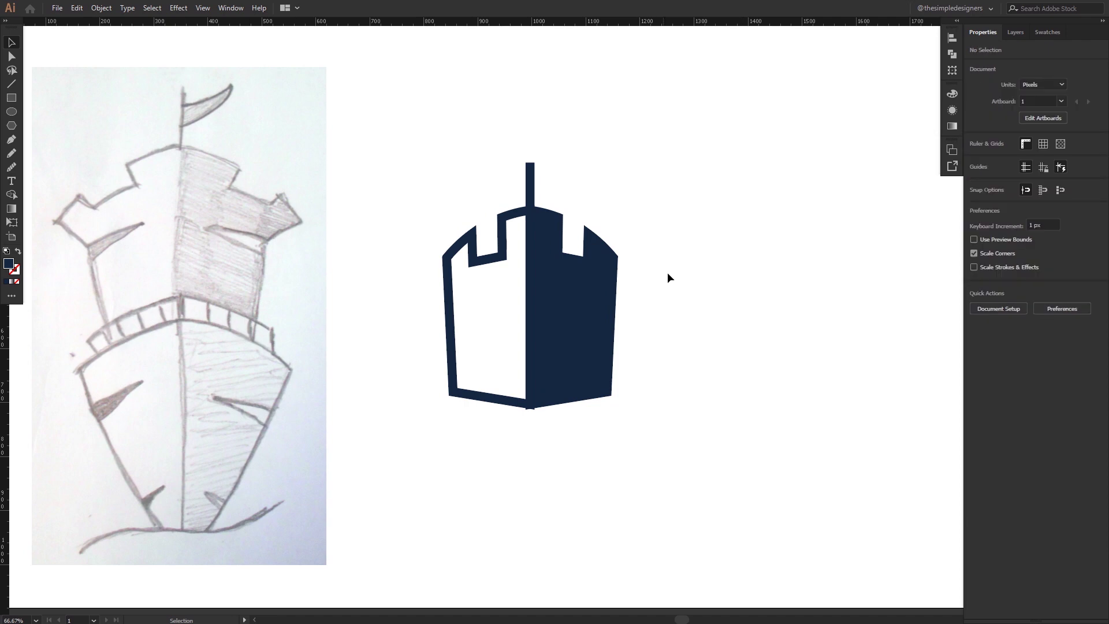
- Draw the left hull half below the castle as a closed four-point Pen shape, about 195 by 353 px
{"action": "scroll", "coordinate": [550, 388], "scroll_direction": "down", "scroll_amount": 3}
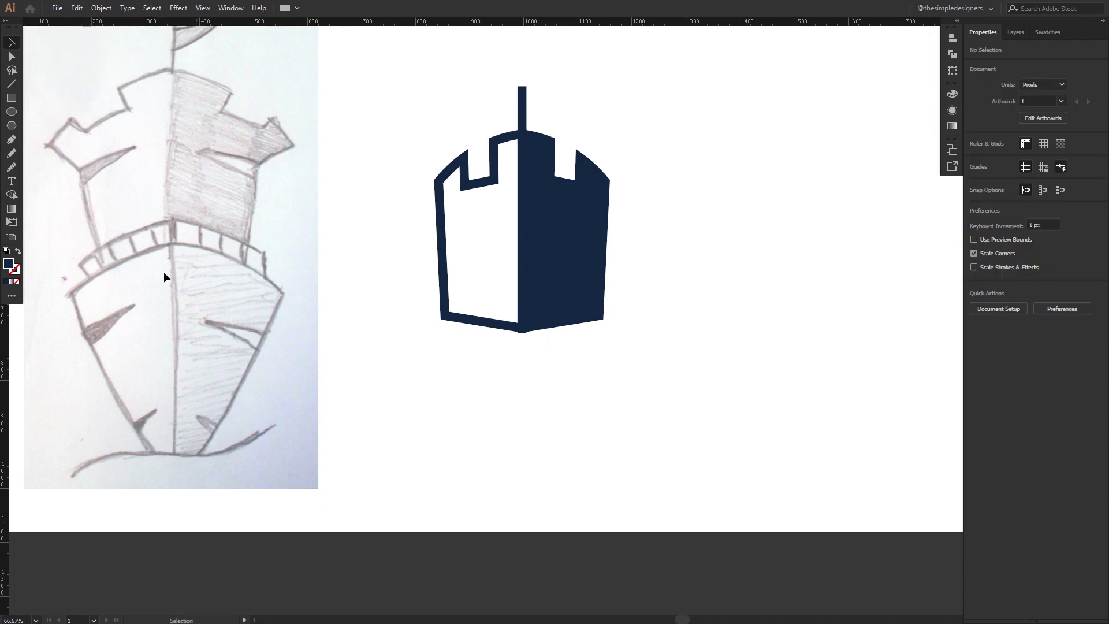
{"action": "key", "text": "p"}
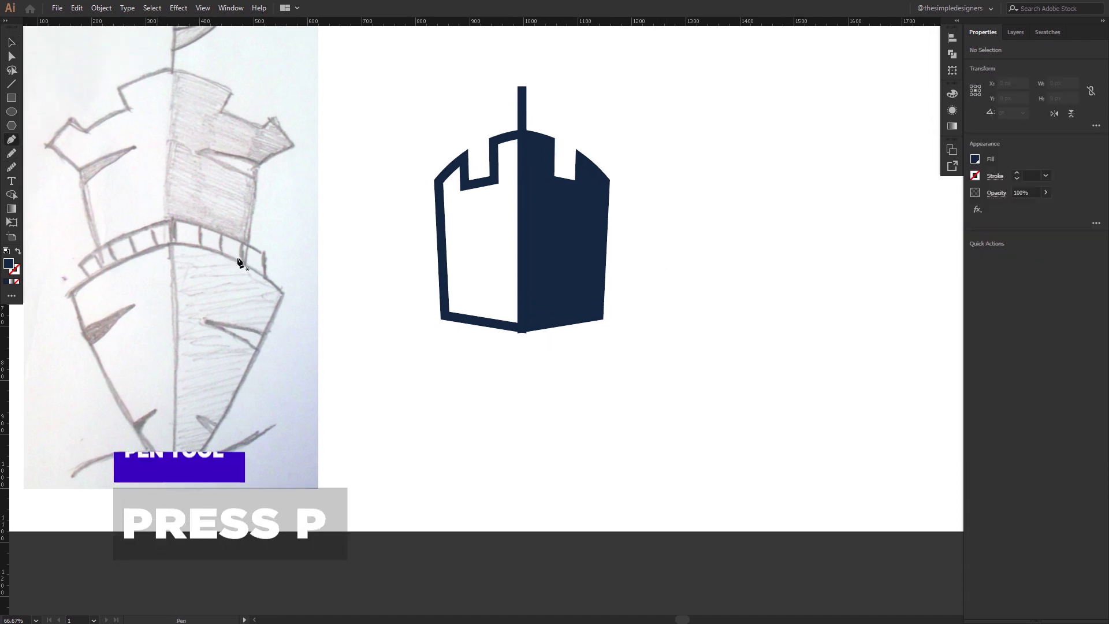
{"action": "left_click", "coordinate": [521, 271]}
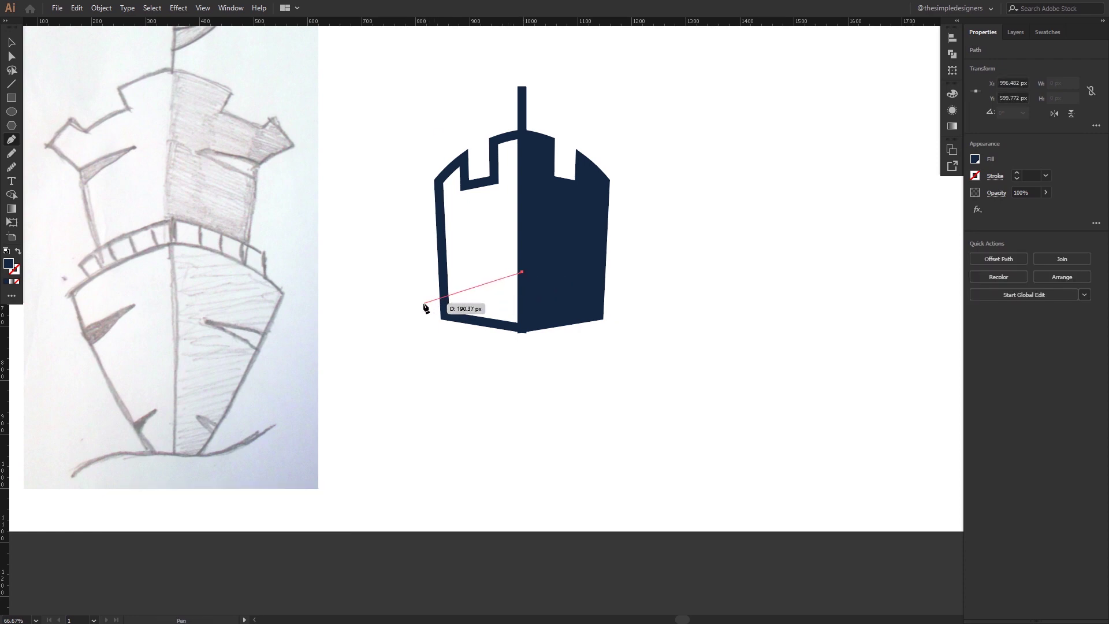
{"action": "left_click", "coordinate": [417, 303]}
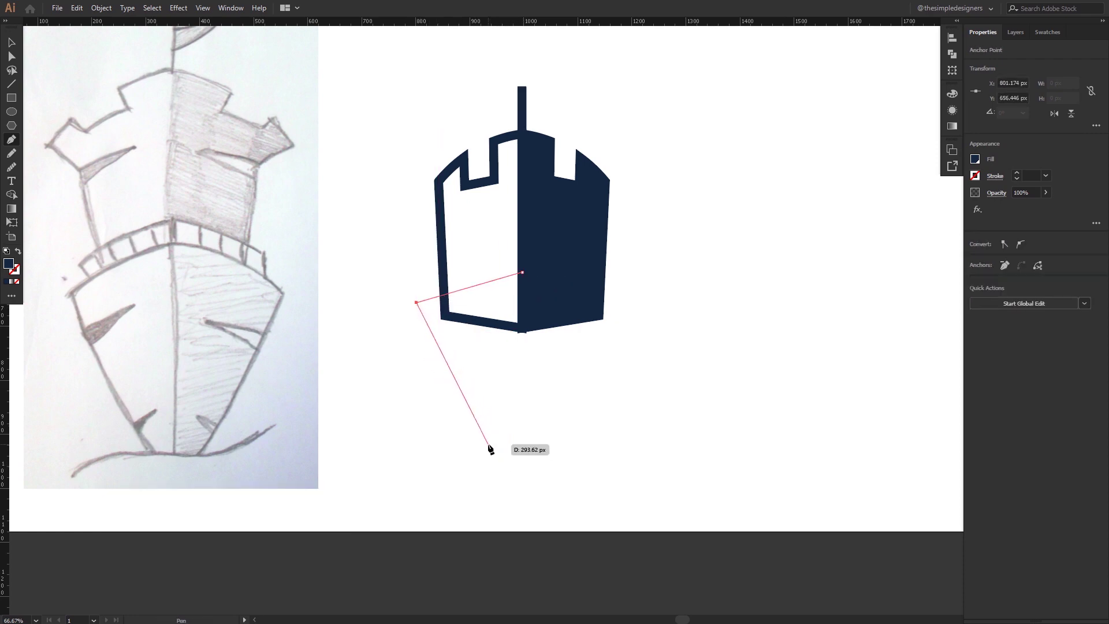
{"action": "left_click", "coordinate": [488, 445]}
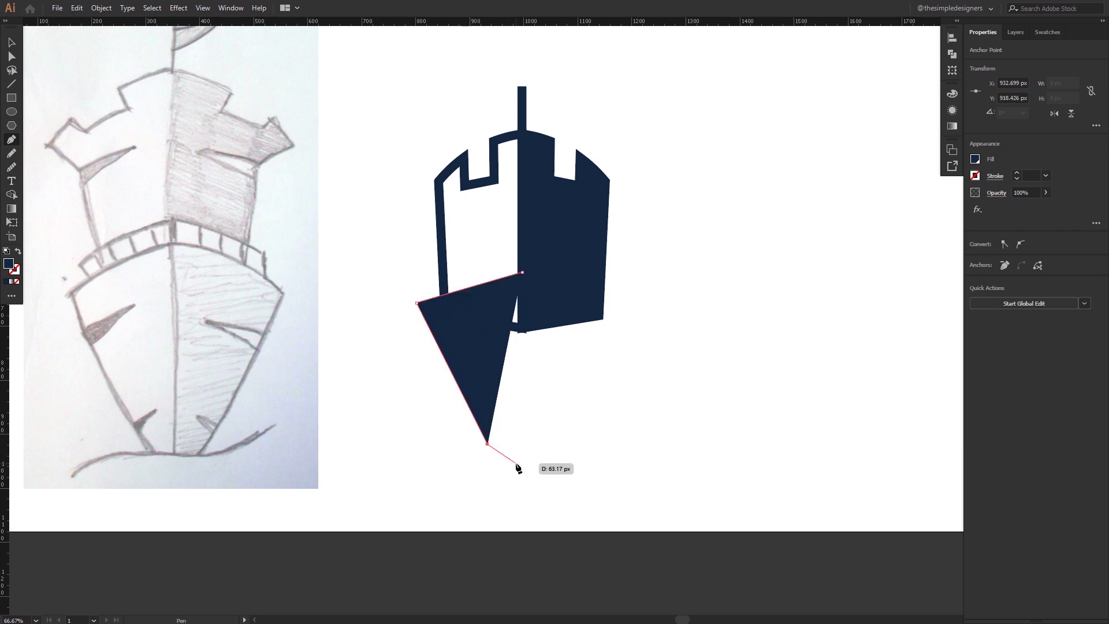
{"action": "left_click", "coordinate": [522, 462]}
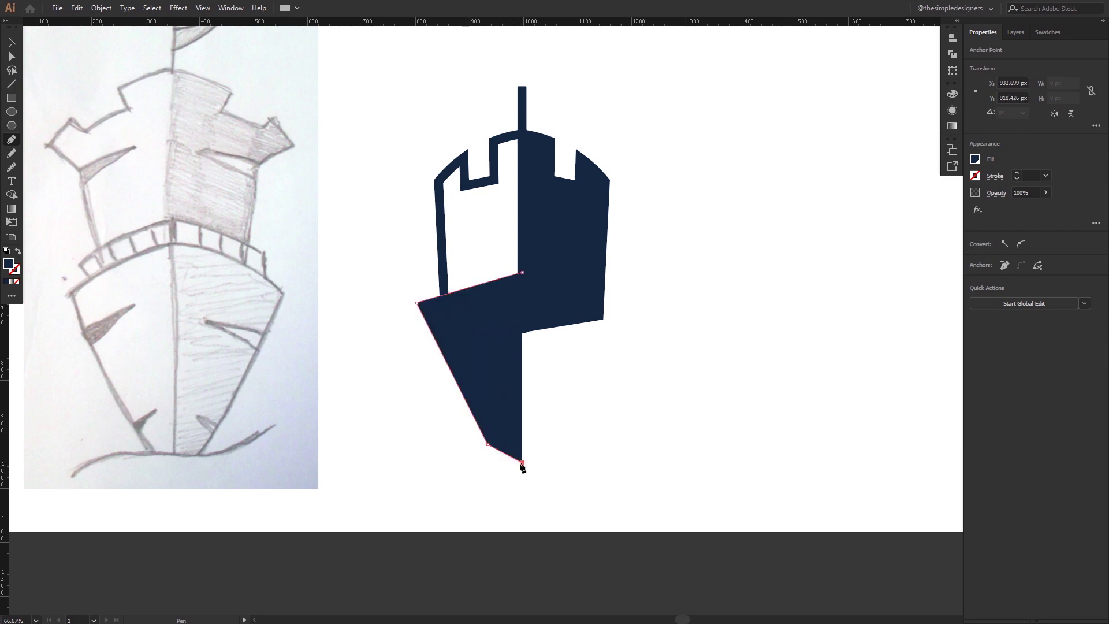
{"action": "left_click", "coordinate": [522, 272]}
- Give the hull half no fill and a 16 pt navy stroke, matching the outlined castle half
{"action": "key", "text": "v"}
{"action": "key", "text": "shift+x"}
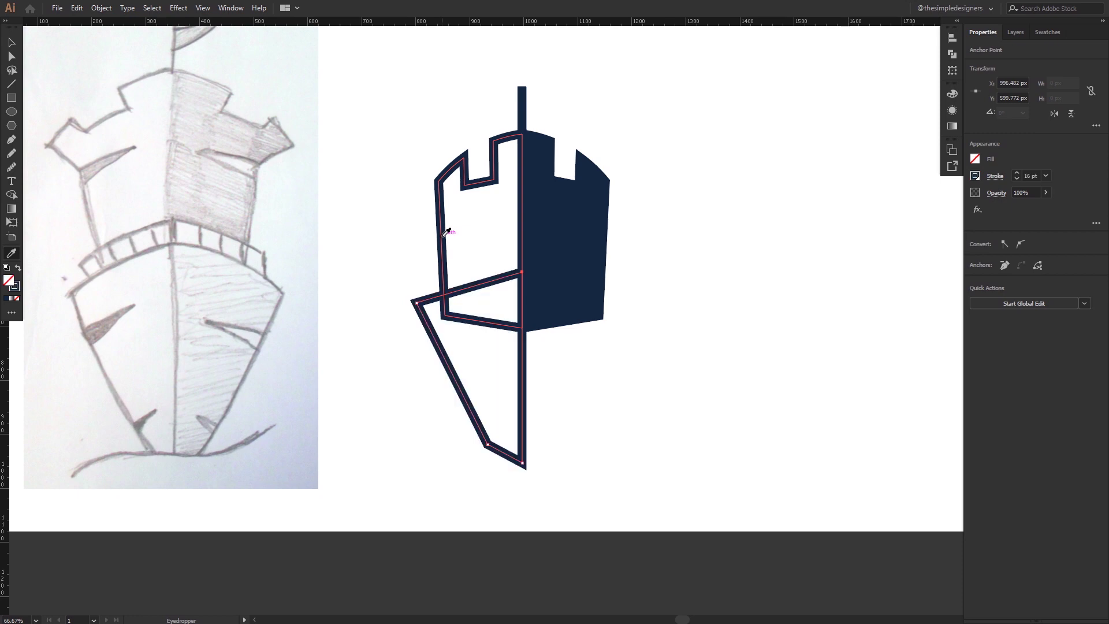
{"action": "left_click", "coordinate": [478, 285]}
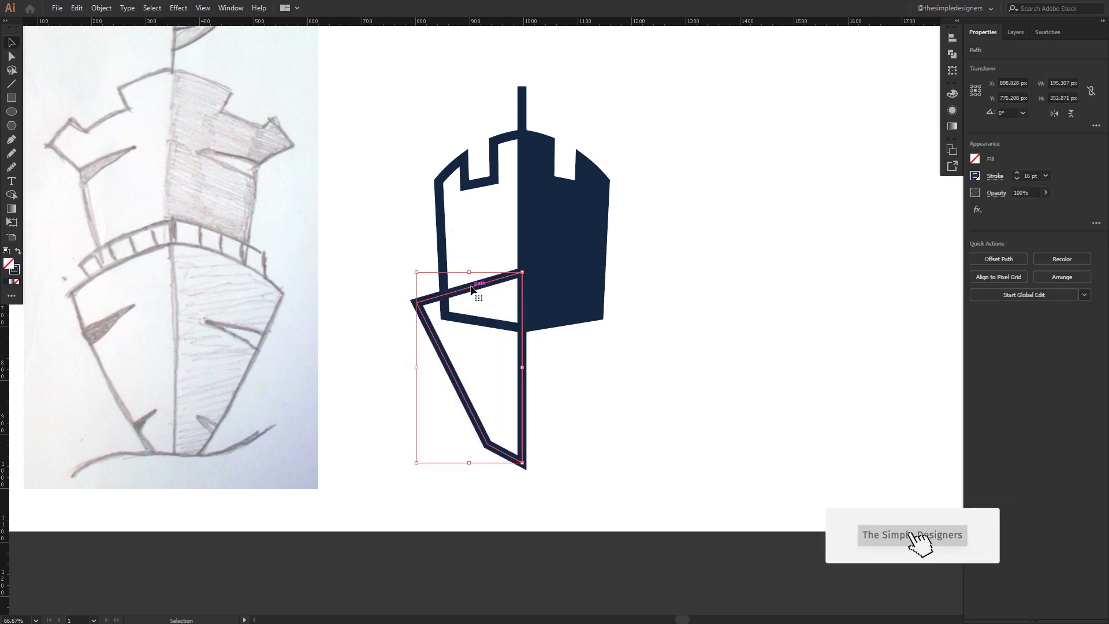
- Curve the hull half's upper edge and its sloping outer side slightly outward
{"action": "key", "text": "p"}
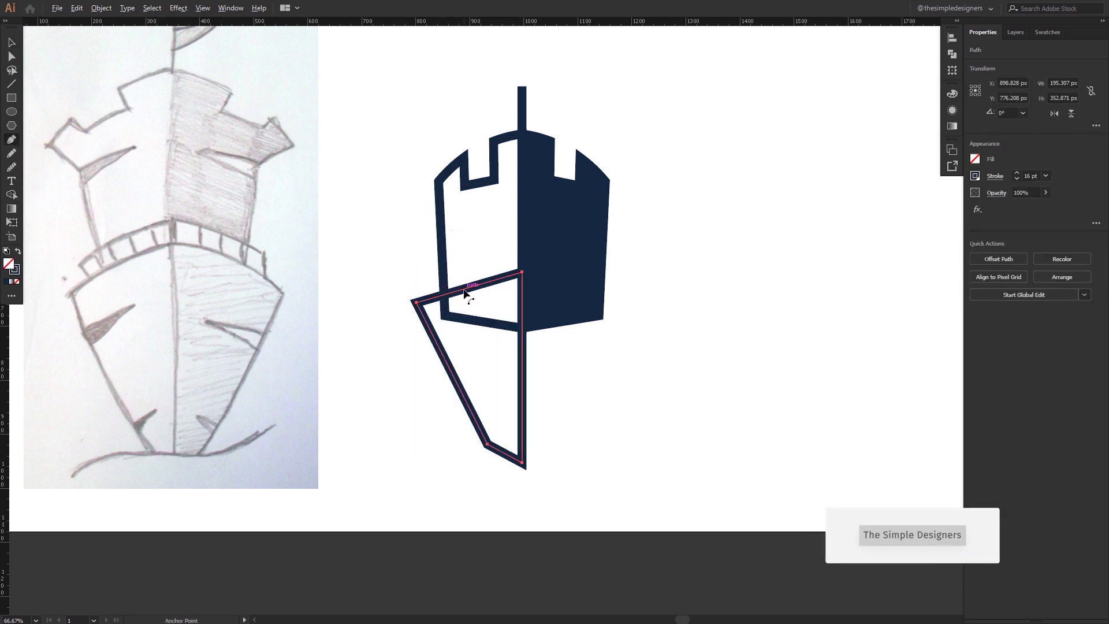
{"action": "left_click_drag", "start_coordinate": [461, 290], "coordinate": [459, 282]}
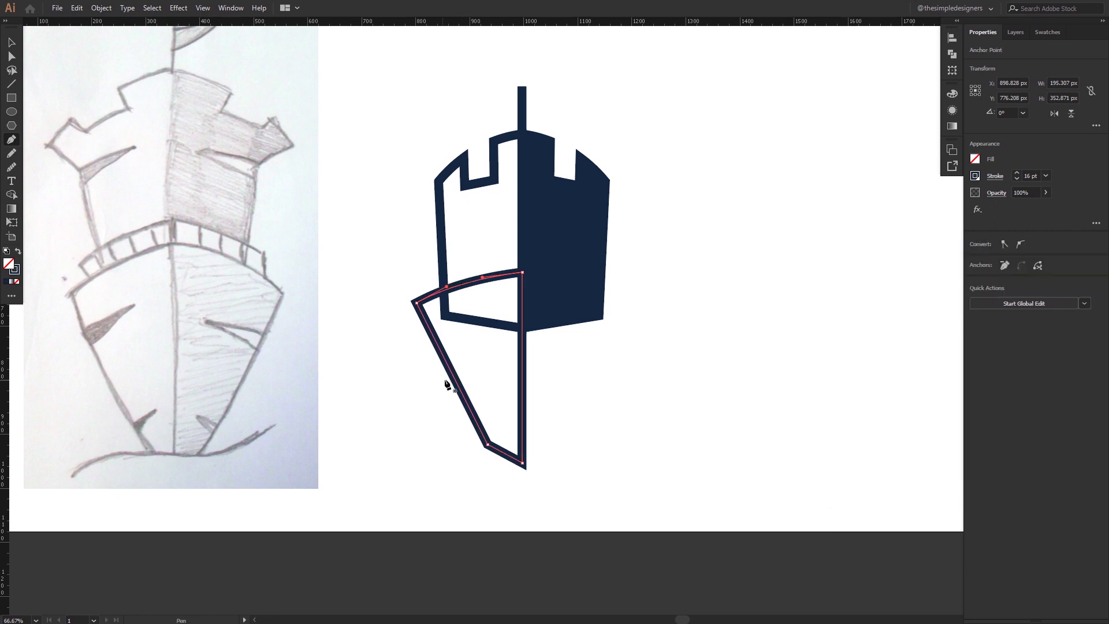
{"action": "left_click", "coordinate": [454, 382]}
{"action": "left_click_drag", "start_coordinate": [446, 381], "coordinate": [447, 382]}
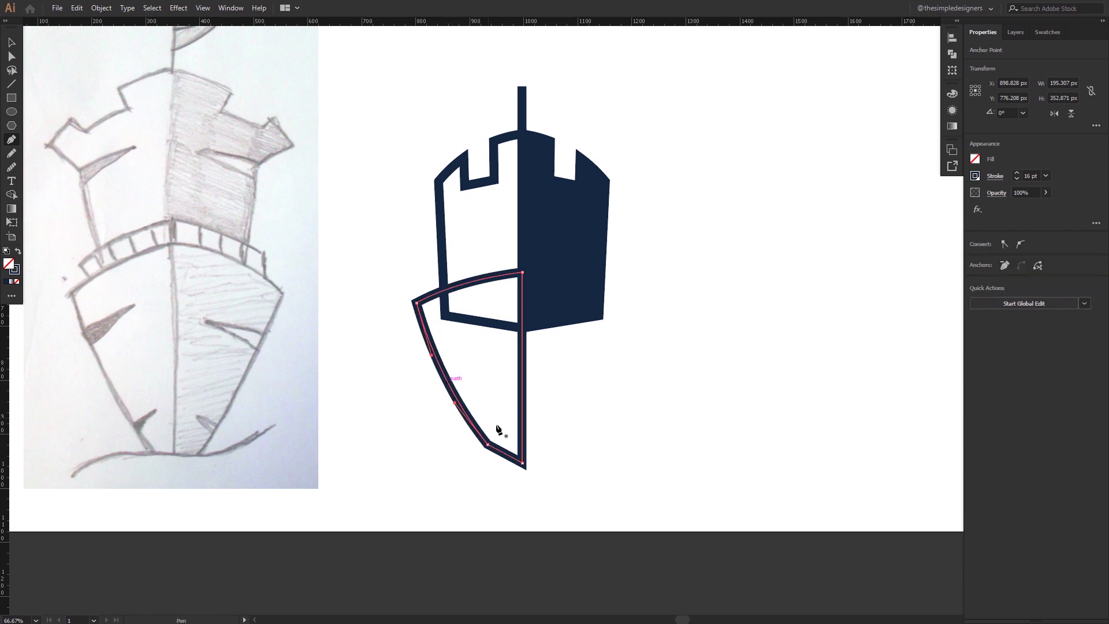
{"action": "key", "text": "v"}
{"action": "left_click", "coordinate": [597, 463]}
- Shorten the hull half from below to a height of about 309 px
{"action": "left_click", "coordinate": [523, 416]}
{"action": "left_click_drag", "start_coordinate": [469, 463], "coordinate": [470, 440]}
{"action": "left_click", "coordinate": [586, 431]}
- Round the hull half's lower outer corner so the side flows smoothly into the keel point
{"action": "left_click", "coordinate": [524, 403]}
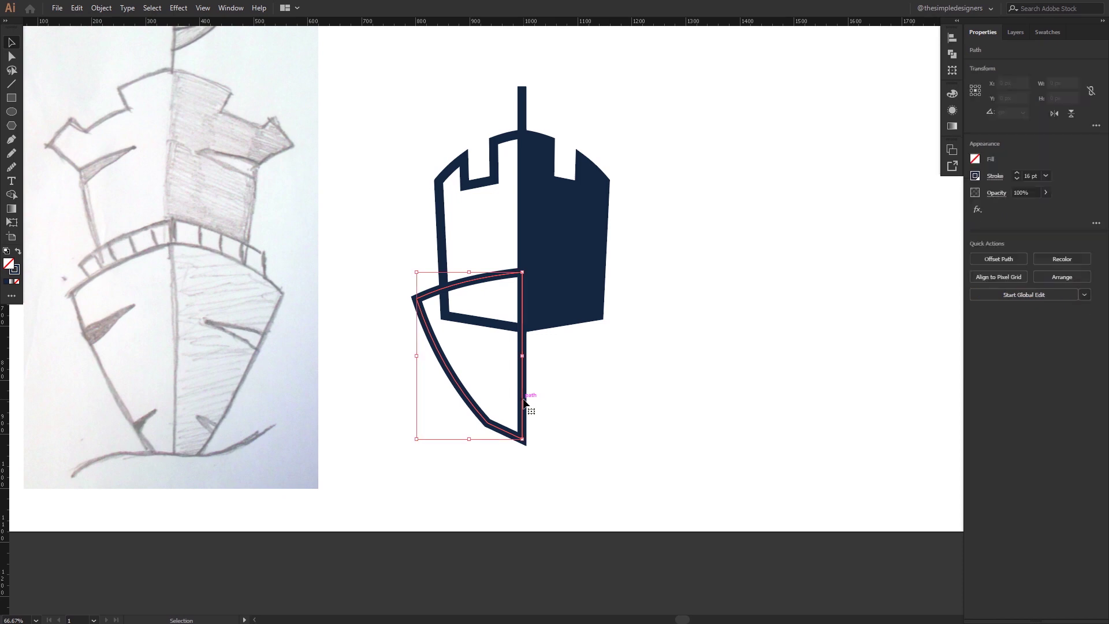
{"action": "key", "text": "a"}
{"action": "left_click", "coordinate": [491, 423]}
{"action": "left_click_drag", "start_coordinate": [527, 381], "coordinate": [616, 314]}
{"action": "left_click", "coordinate": [577, 428]}
- Reflect a copy of the hull half across the vertical axis at its inner top anchor
{"action": "key", "text": "v"}
{"action": "left_click", "coordinate": [524, 415]}
{"action": "key", "text": "o"}
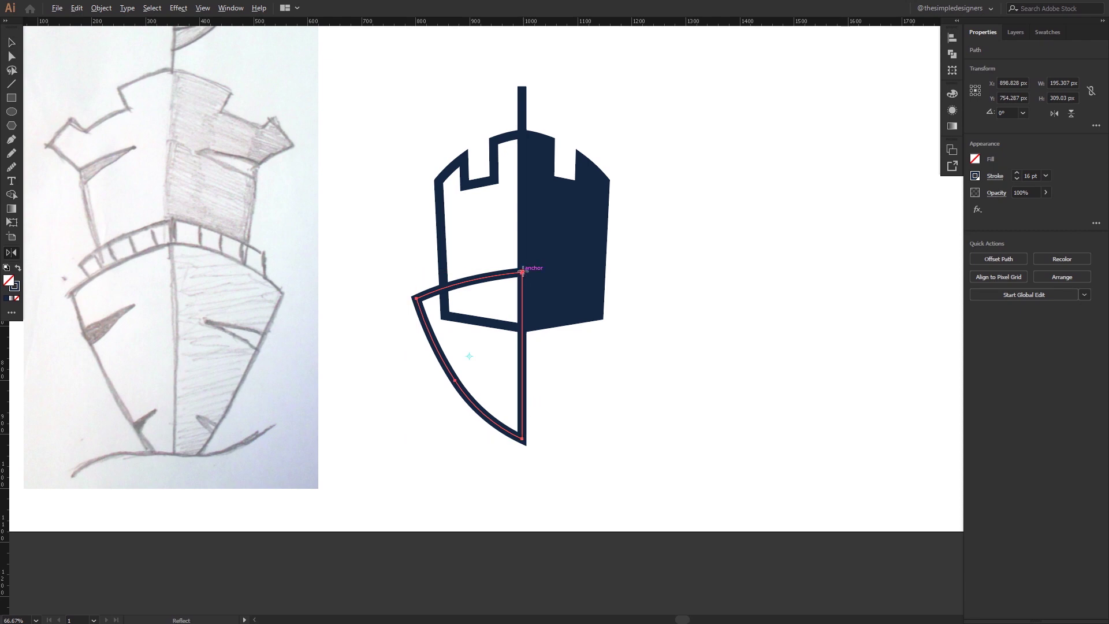
{"action": "left_click", "coordinate": [523, 271], "text": "alt"}
{"action": "key", "text": "v"}
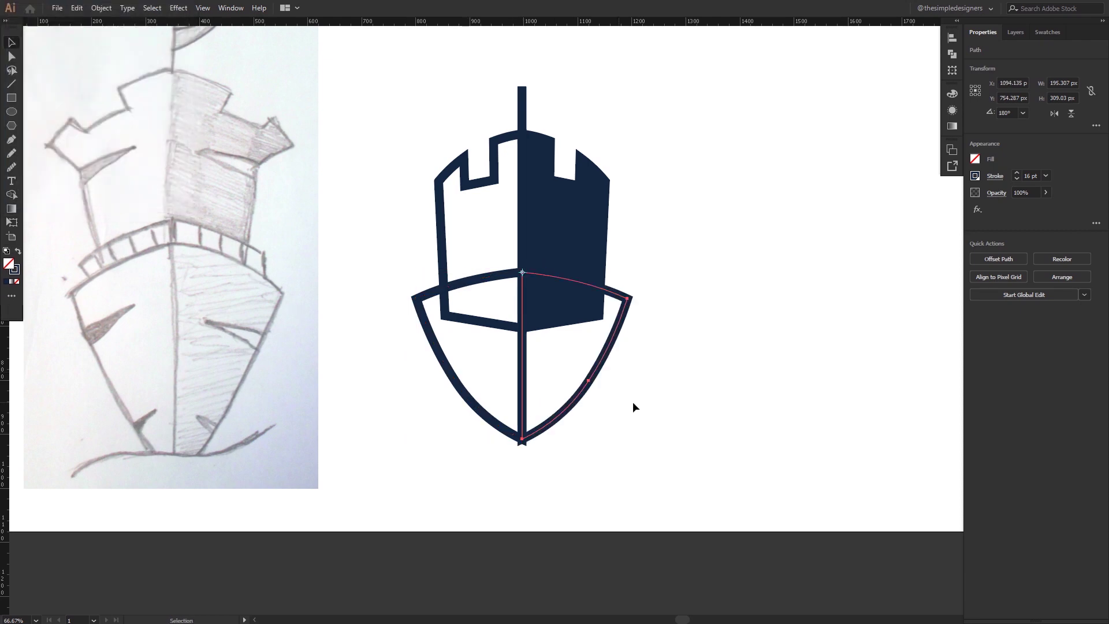
{"action": "left_click", "coordinate": [618, 397]}
- Copy the right hull half, paste it in back, and swap its stroke to a solid navy fill
{"action": "left_click", "coordinate": [592, 378]}
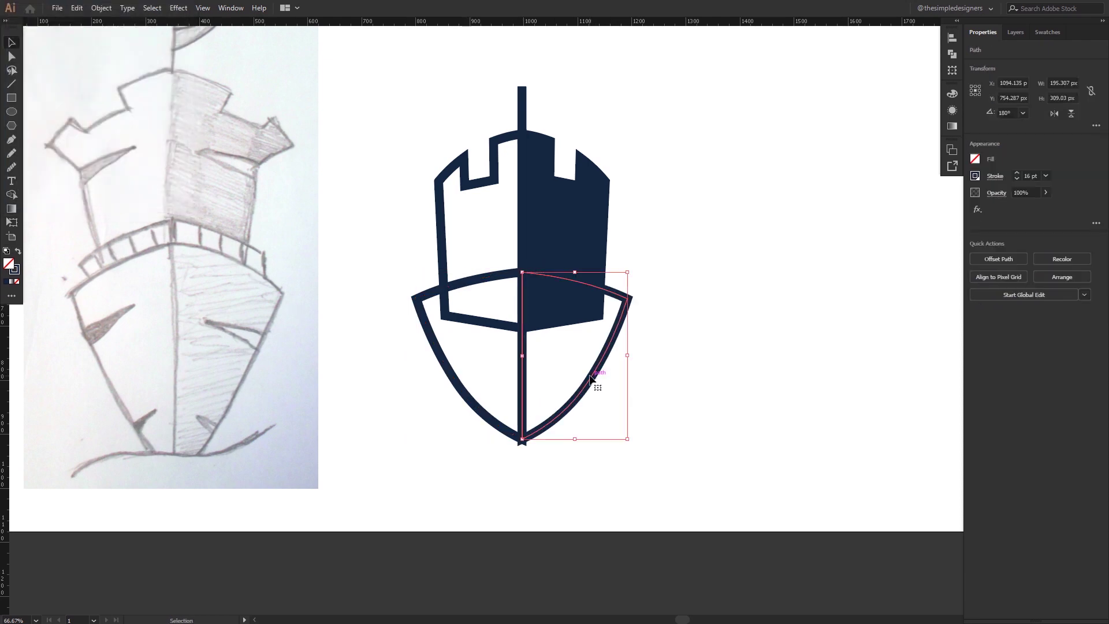
{"action": "left_click", "coordinate": [102, 8]}
{"action": "mouse_move", "coordinate": [77, 8]}
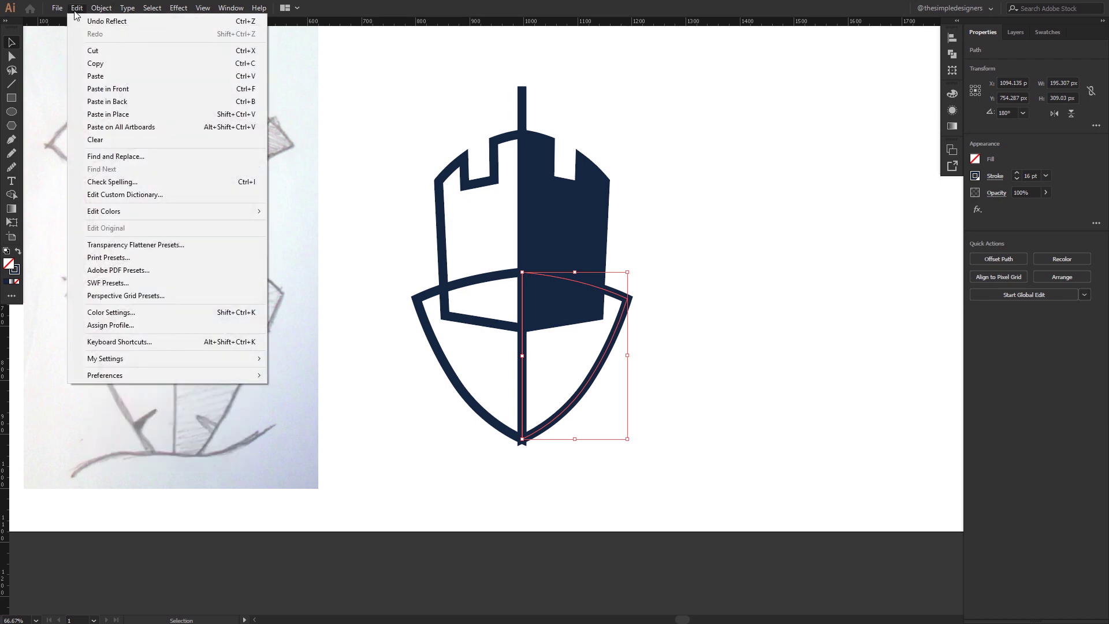
{"action": "left_click", "coordinate": [95, 64]}
{"action": "left_click", "coordinate": [77, 8]}
{"action": "left_click", "coordinate": [110, 102]}
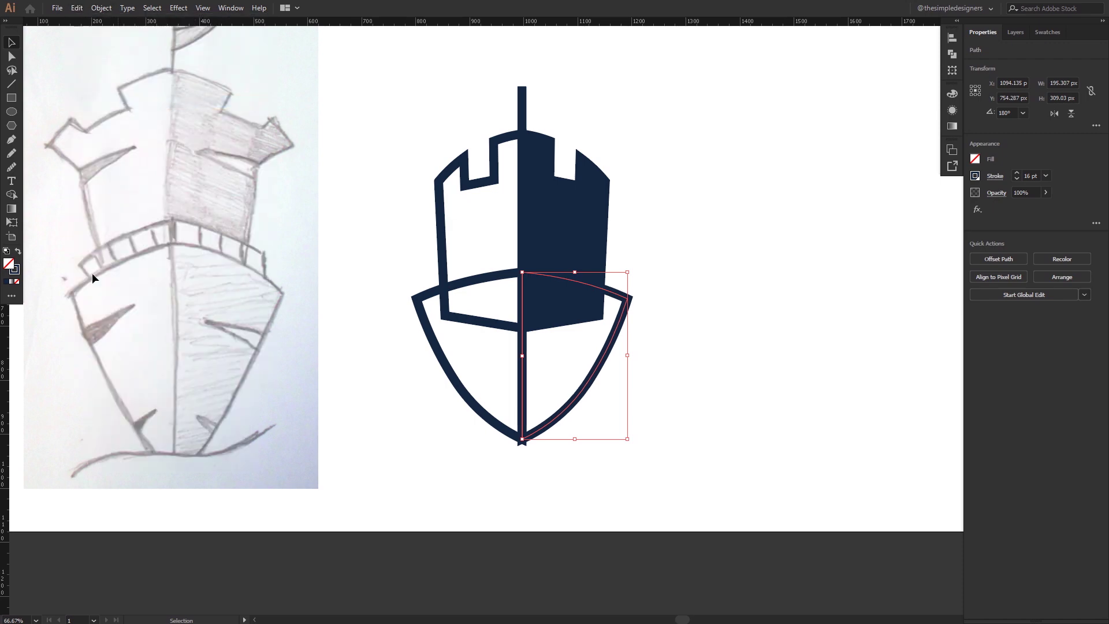
{"action": "left_click", "coordinate": [17, 253]}
{"action": "left_click", "coordinate": [731, 310]}
{"action": "left_click", "coordinate": [583, 367]}
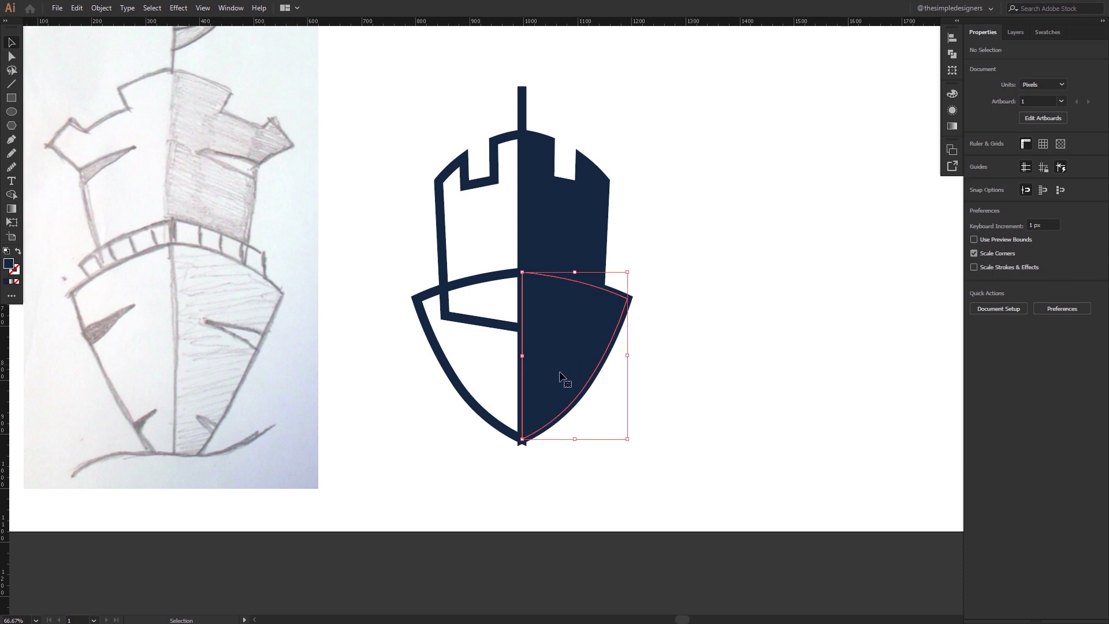
- Group the left hull half together with the right hull half's solid fill and outline
{"action": "left_click", "coordinate": [431, 300], "text": "shift"}
{"action": "right_click", "coordinate": [540, 353]}
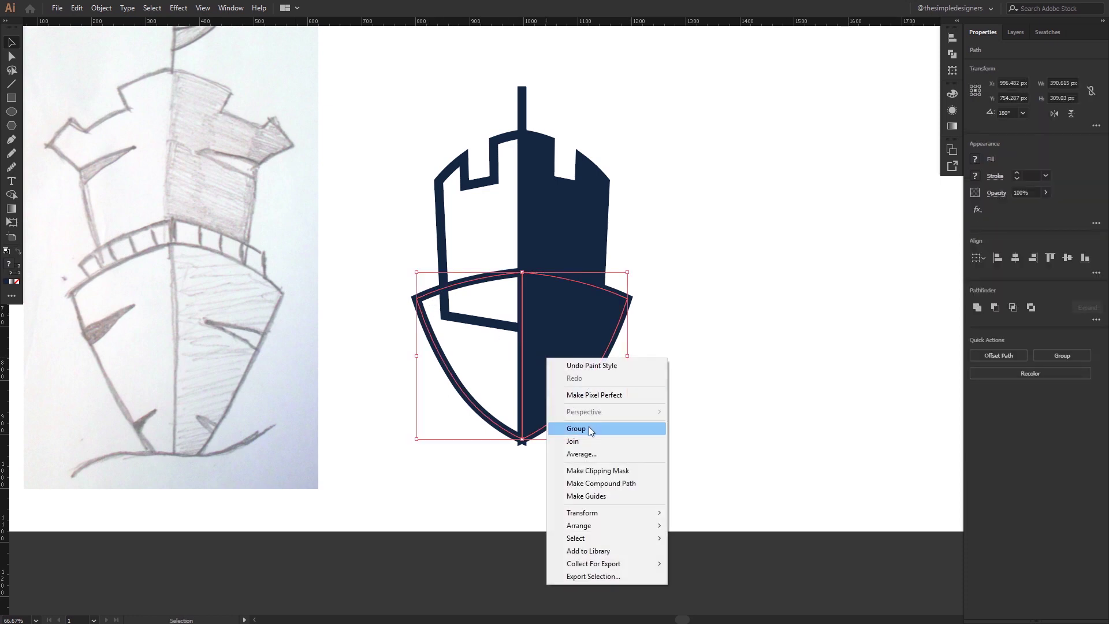
{"action": "left_click", "coordinate": [630, 428]}
{"action": "left_click", "coordinate": [629, 325]}
{"action": "left_click", "coordinate": [622, 323]}
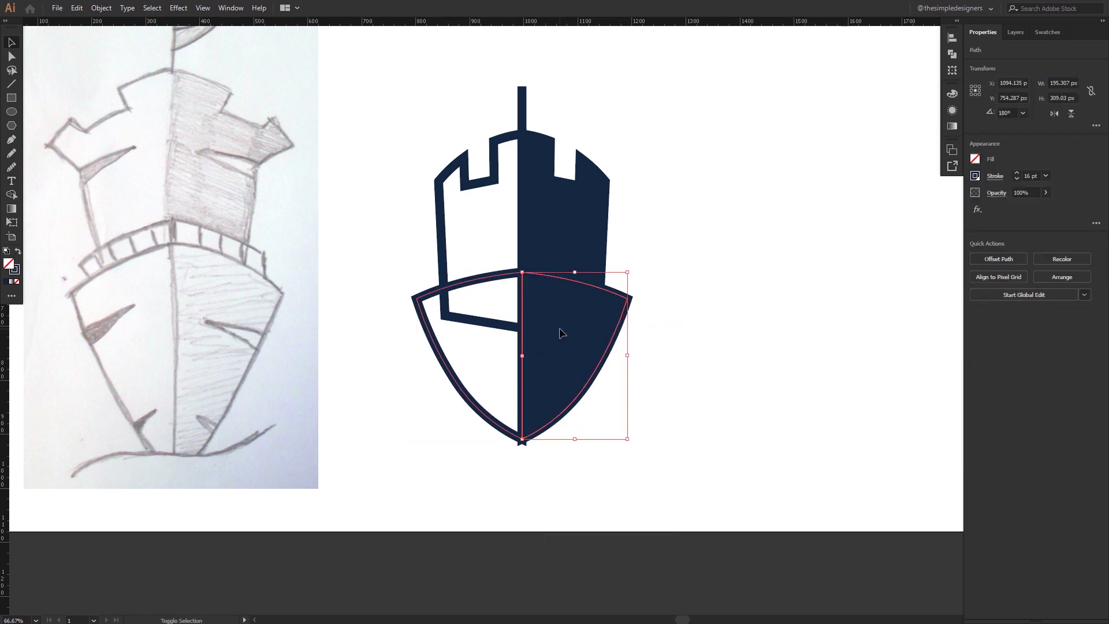
{"action": "left_click", "coordinate": [559, 330], "text": "shift"}
{"action": "right_click", "coordinate": [559, 330]}
{"action": "left_click", "coordinate": [588, 399]}
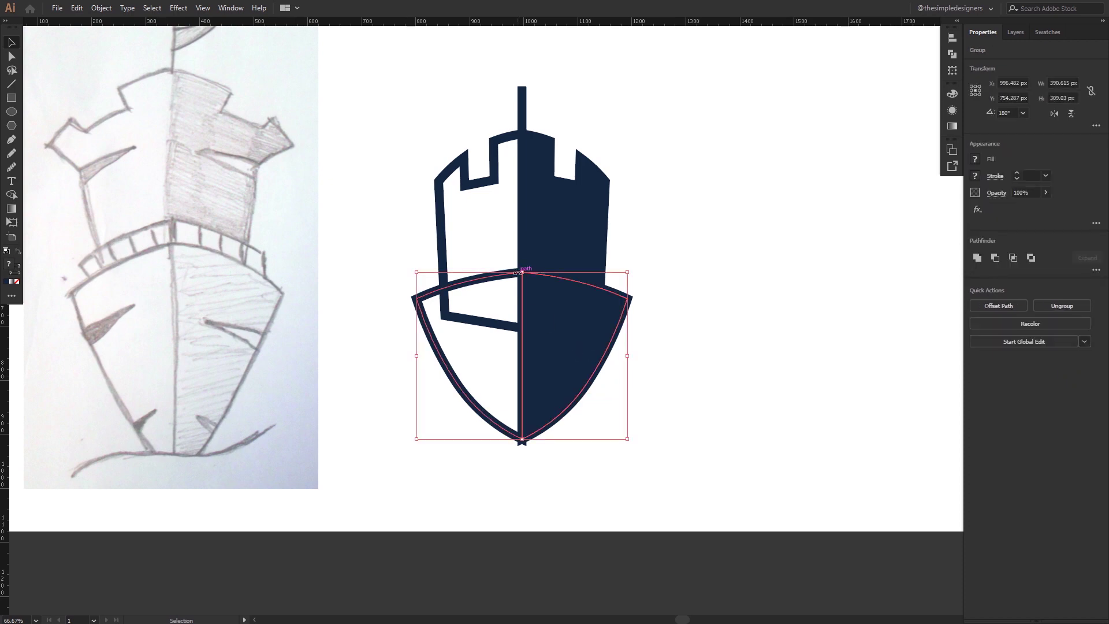
- Shorten the grouped hull to a height of about 286 px
{"action": "left_click_drag", "start_coordinate": [522, 274], "coordinate": [535, 360]}
{"action": "left_click_drag", "start_coordinate": [522, 277], "coordinate": [522, 278]}
{"action": "left_click", "coordinate": [652, 248]}
- Fill the left hull half inside the group with white, hex ffffff
{"action": "double_click", "coordinate": [425, 306]}
{"action": "double_click", "coordinate": [434, 296]}
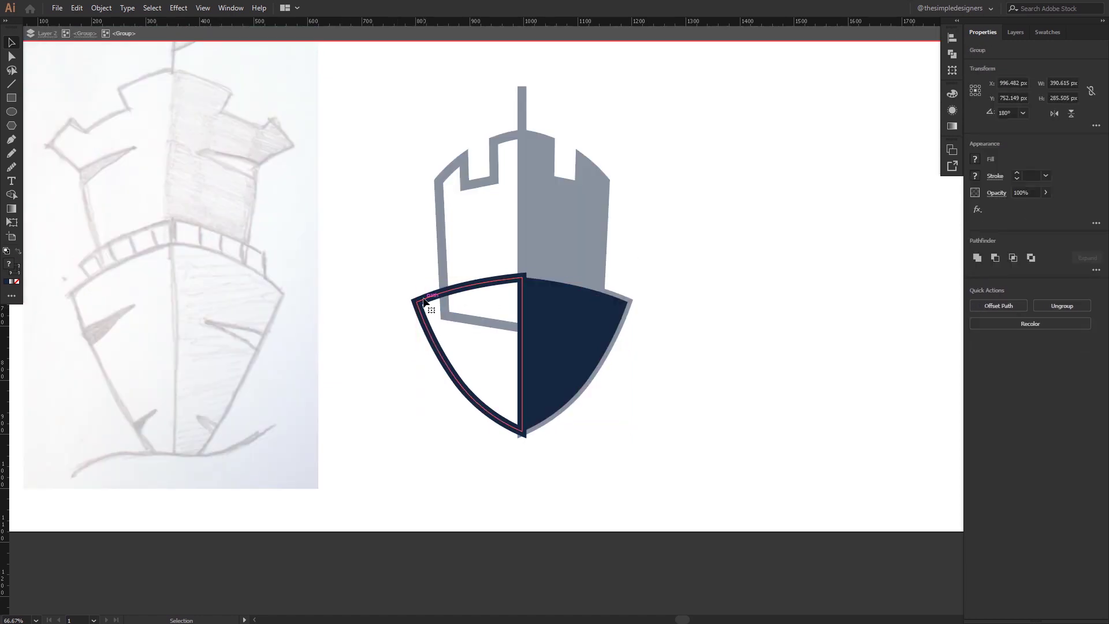
{"action": "double_click", "coordinate": [8, 264]}
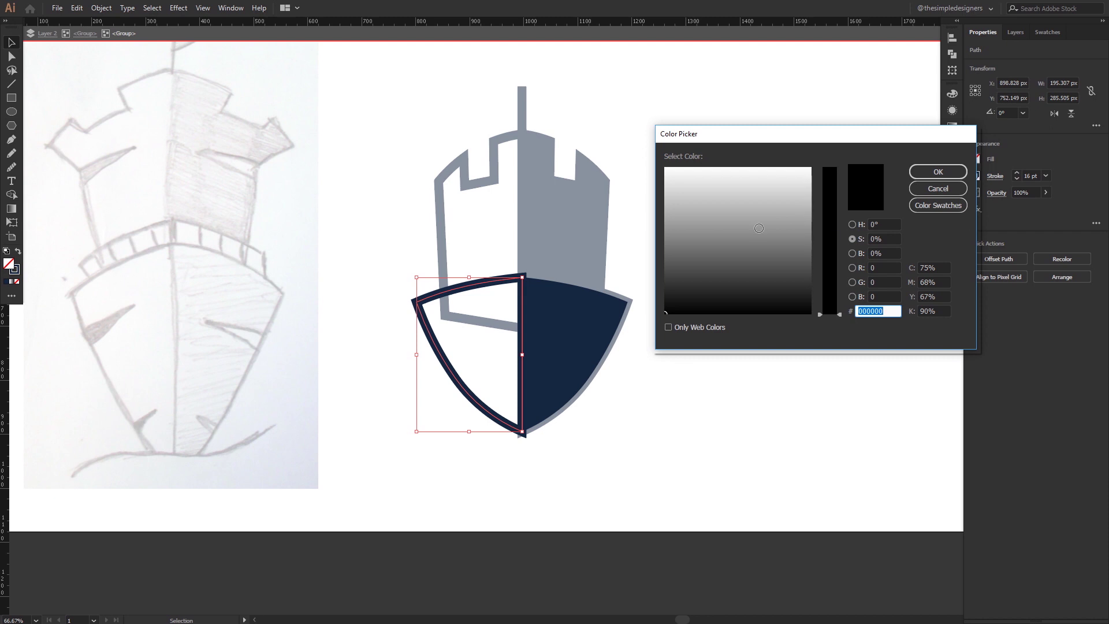
{"action": "type", "text": "ffffff"}
{"action": "left_click", "coordinate": [938, 172]}
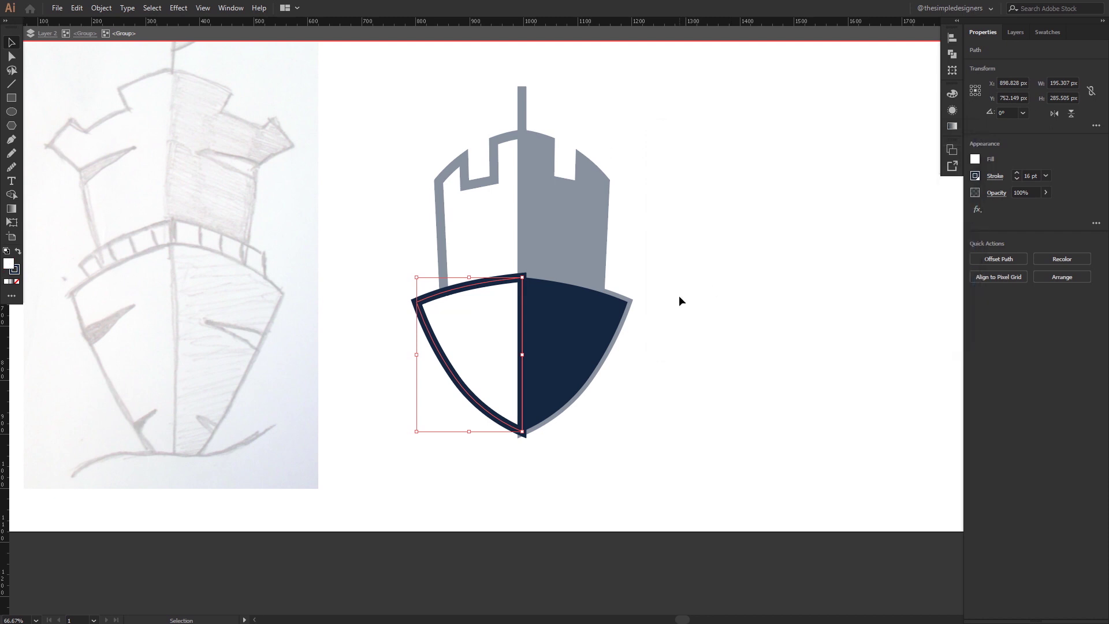
{"action": "double_click", "coordinate": [681, 301]}
- Fill the outlined left castle half with the white swatch
{"action": "left_click", "coordinate": [486, 184]}
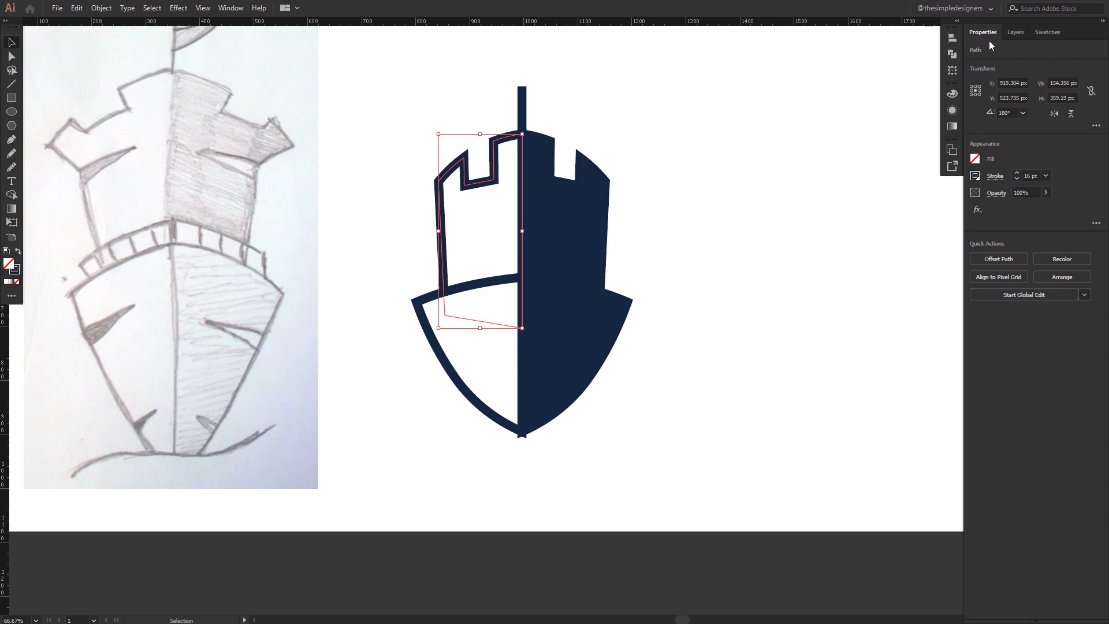
{"action": "left_click", "coordinate": [1047, 33]}
{"action": "left_click", "coordinate": [800, 218]}
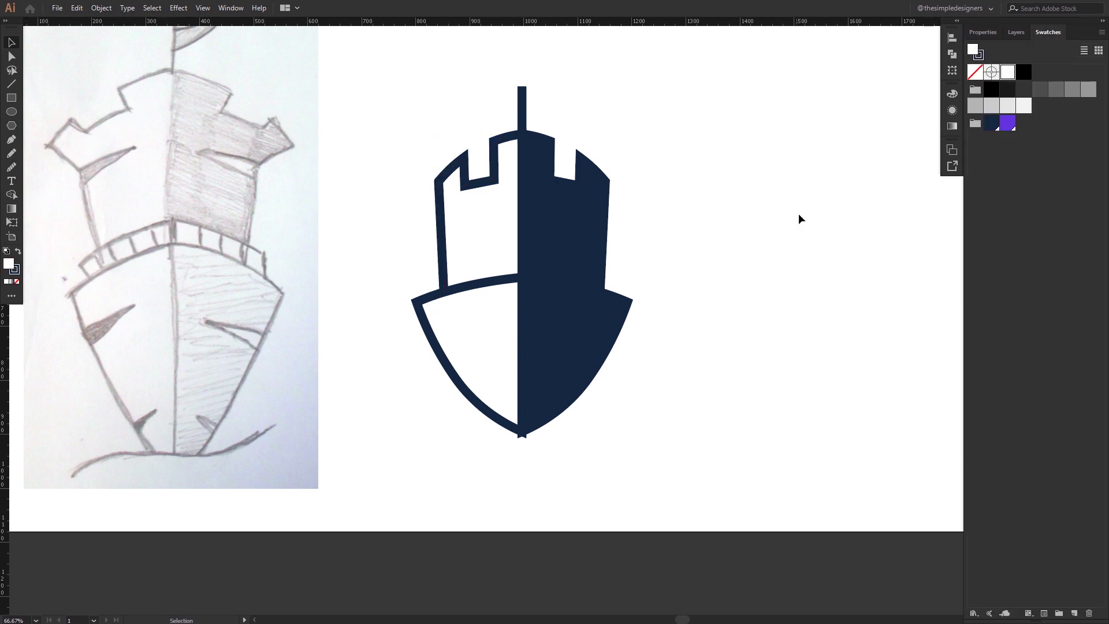
- Widen the hull group slightly and evenly on both sides
{"action": "left_click", "coordinate": [543, 386]}
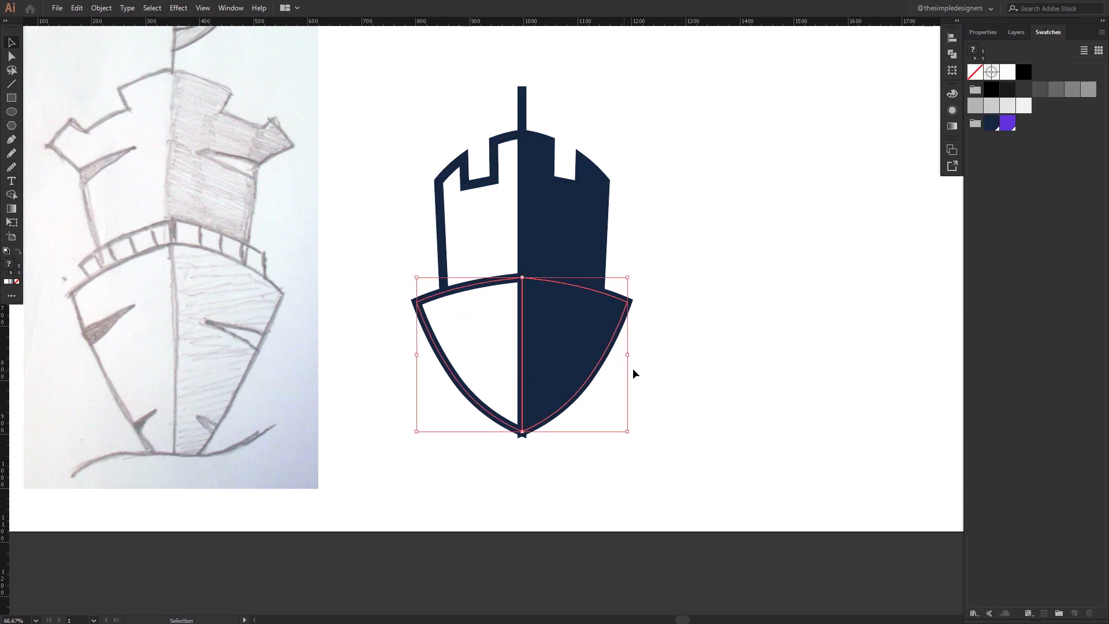
{"action": "left_click_drag", "start_coordinate": [630, 358], "coordinate": [633, 359]}
{"action": "left_click", "coordinate": [549, 248]}
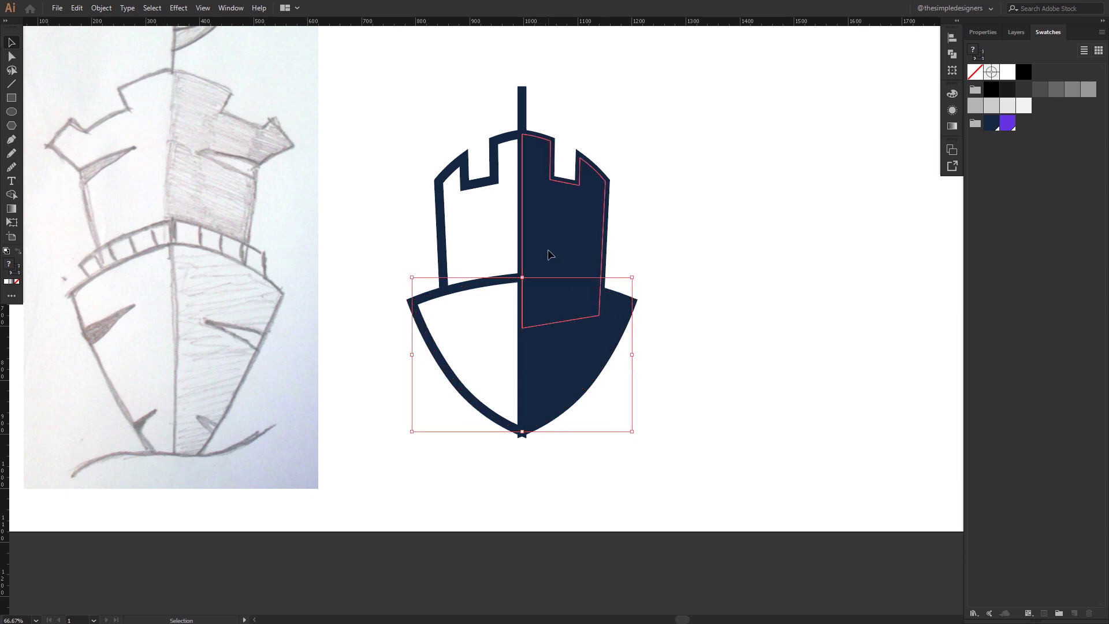
- Move the lower outer corner of the right castle half inward on both its solid fill and its outline
{"action": "key", "text": "a"}
{"action": "left_click", "coordinate": [599, 316]}
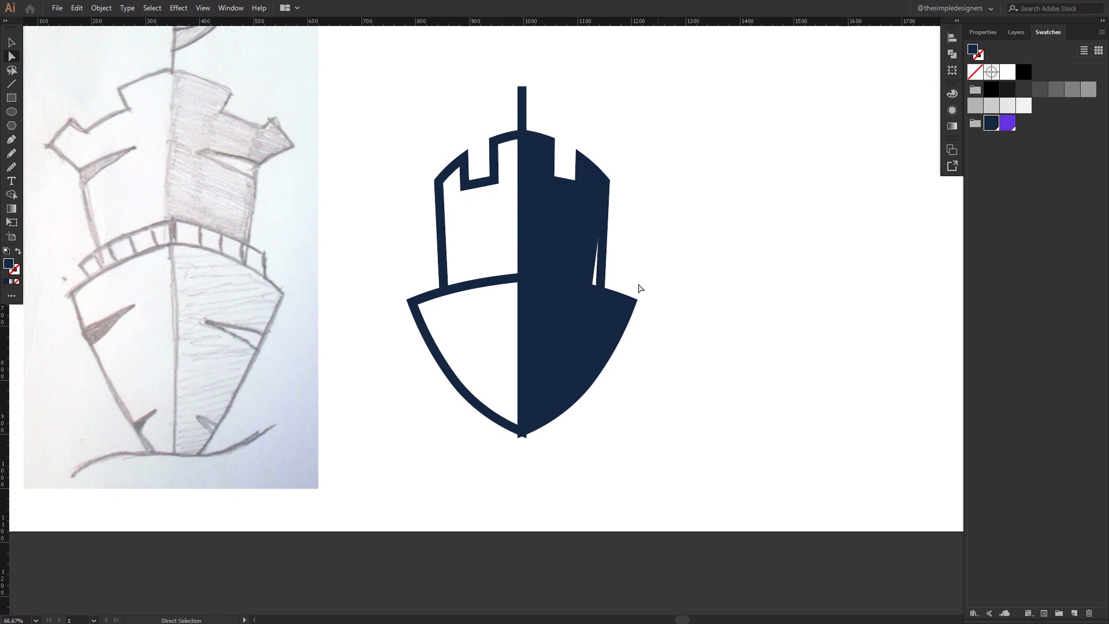
{"action": "left_click_drag", "start_coordinate": [587, 315], "coordinate": [601, 319]}
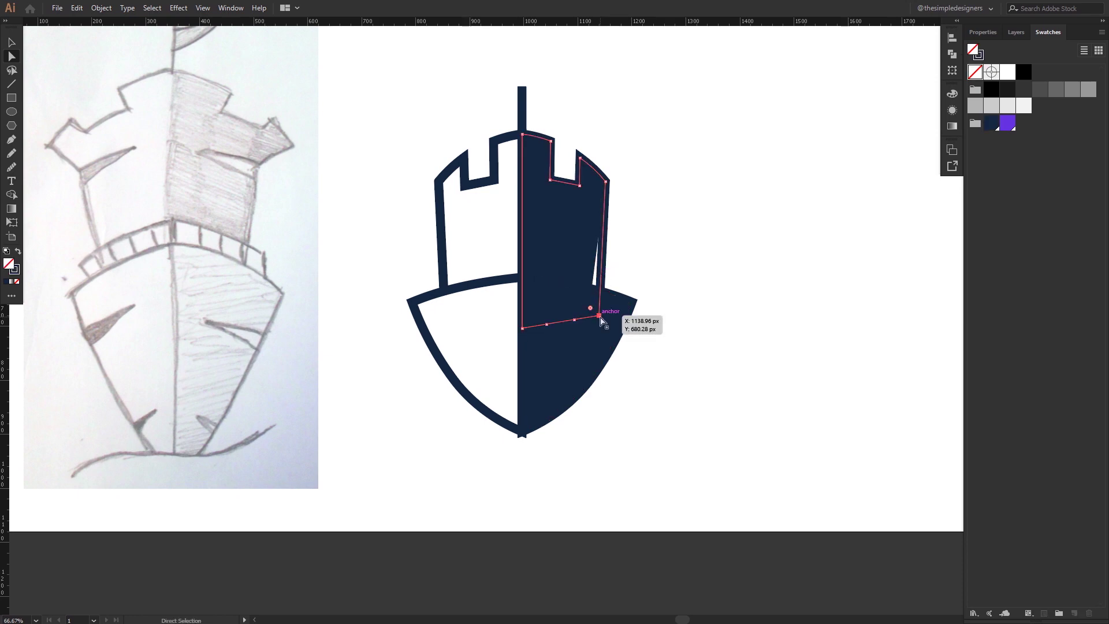
{"action": "left_click", "coordinate": [695, 251]}
- Move the lower outer corner of the left castle half 20 px inward so it mirrors the right side
{"action": "left_click", "coordinate": [461, 237]}
{"action": "left_click", "coordinate": [441, 314], "text": "shift"}
{"action": "left_click", "coordinate": [444, 314]}
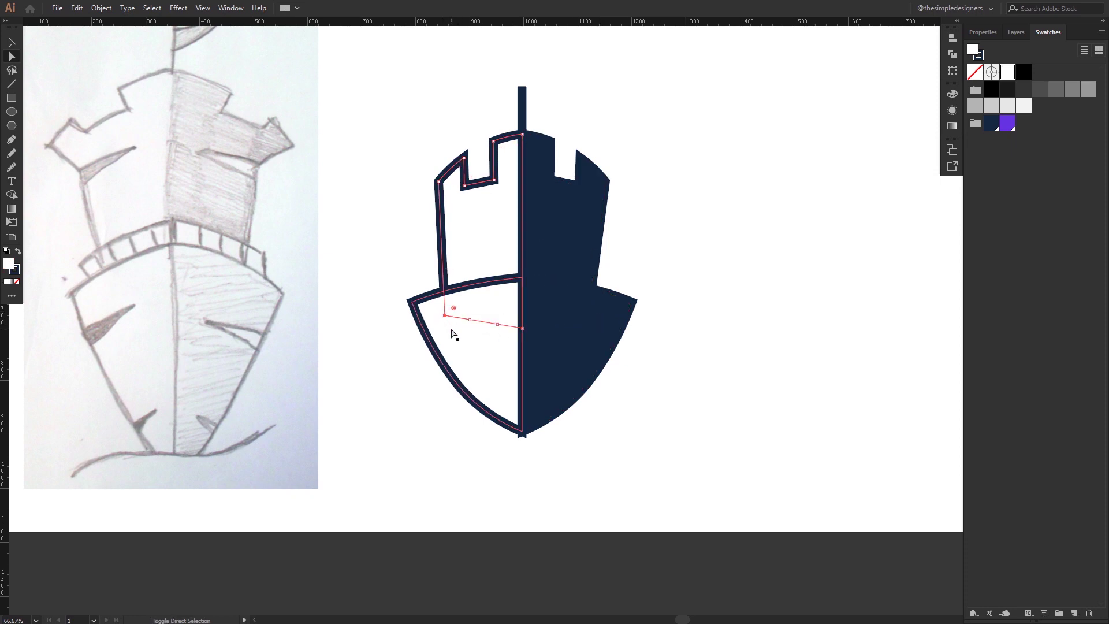
{"action": "key", "text": "shift+Right"}
{"action": "key", "text": "shift+Right"}
{"action": "key", "text": "v"}
- Narrow the hull group evenly on both sides and move it up 30 px
{"action": "left_click", "coordinate": [583, 364]}
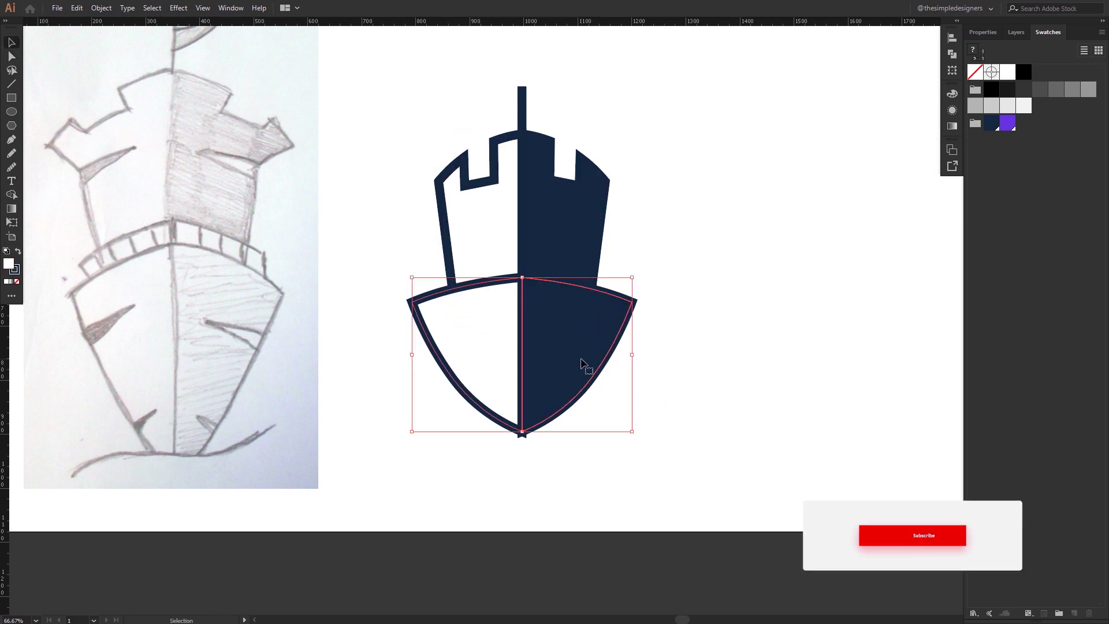
{"action": "left_click_drag", "start_coordinate": [632, 355], "coordinate": [625, 355]}
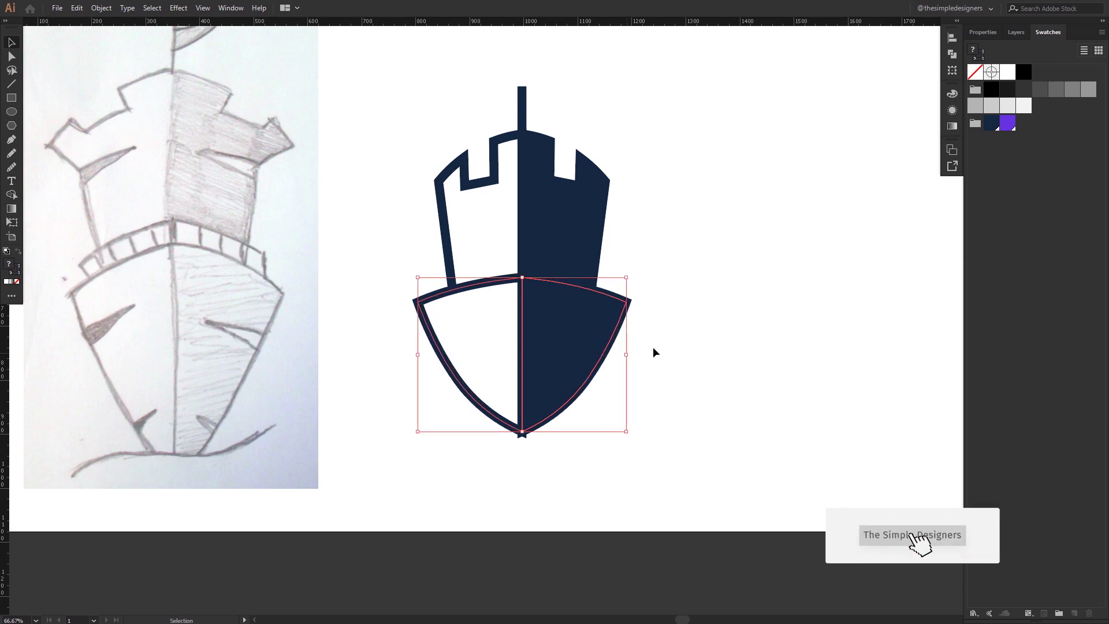
{"action": "left_click", "coordinate": [665, 335]}
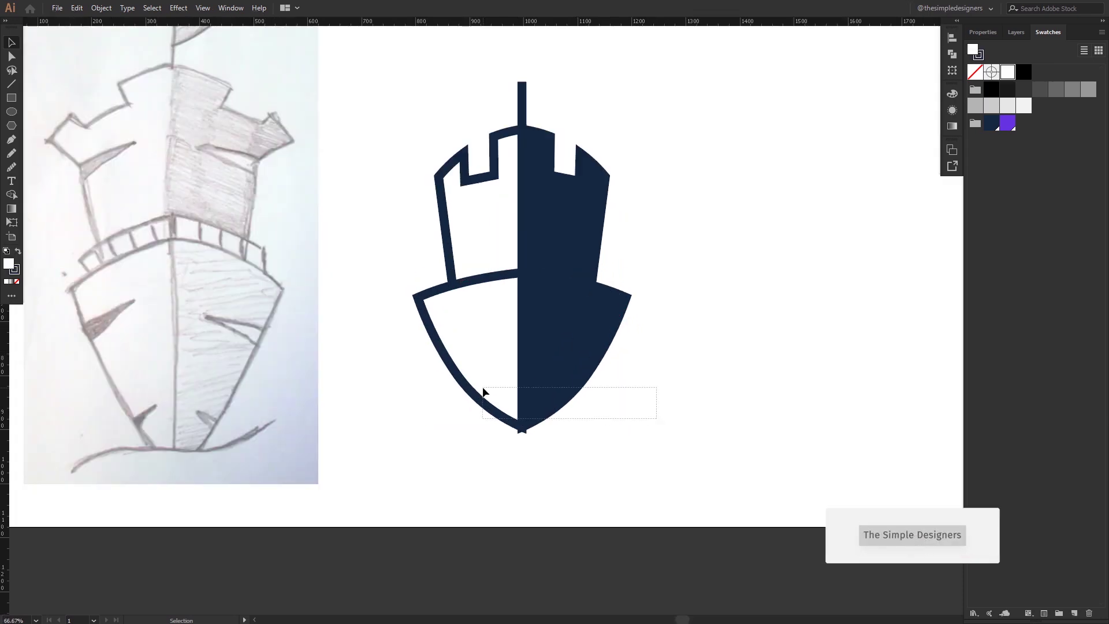
{"action": "left_click_drag", "start_coordinate": [483, 388], "coordinate": [483, 389]}
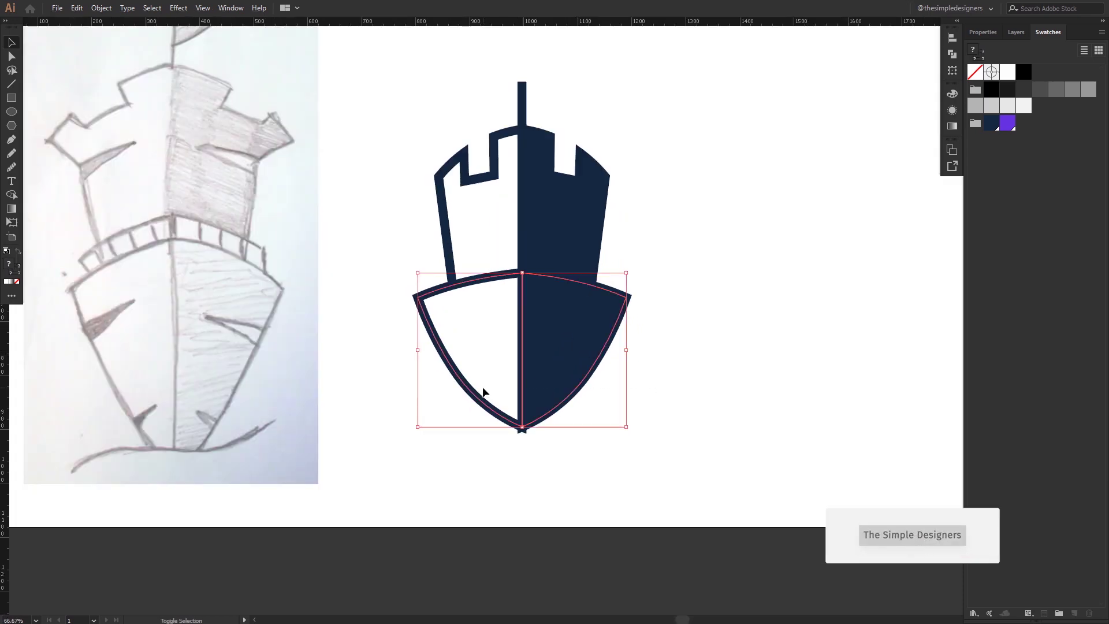
{"action": "key", "text": "shift+Up"}
{"action": "key", "text": "shift+Up"}
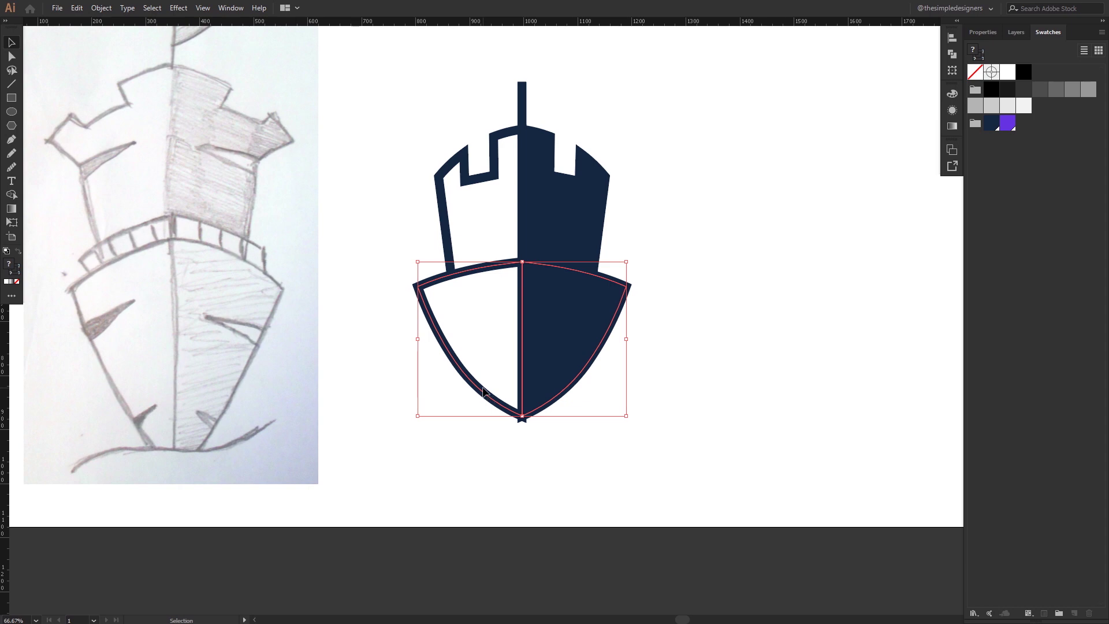
{"action": "key", "text": "shift+Up"}
{"action": "left_click", "coordinate": [712, 292]}
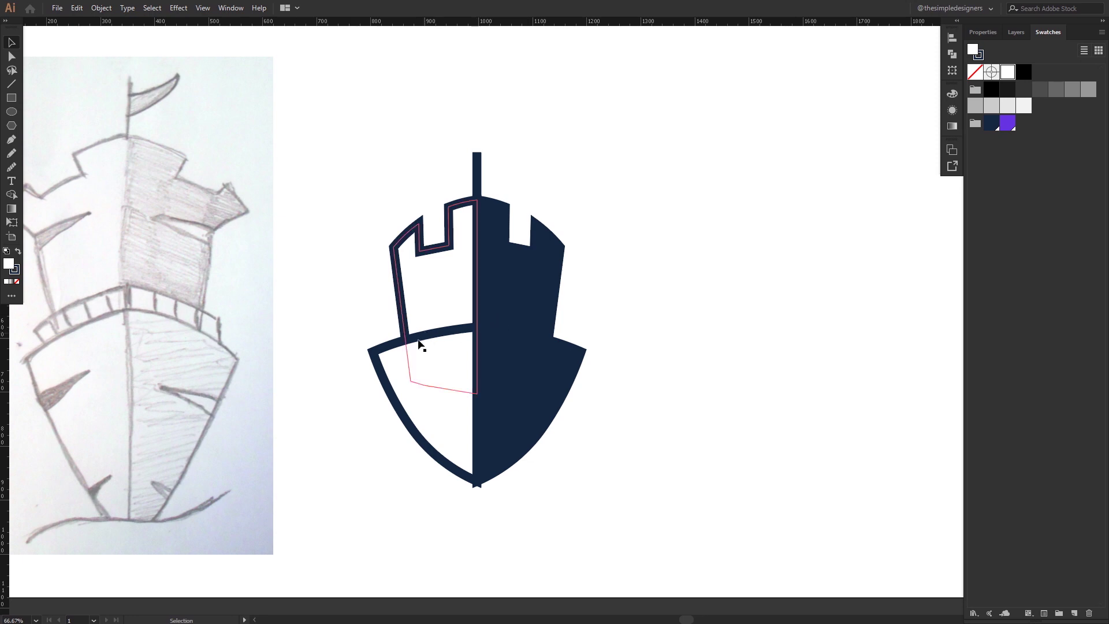
- Duplicate the whole ship artwork onto the empty artboard area to the right of the original
{"action": "scroll", "coordinate": [495, 317], "scroll_direction": "down", "scroll_amount": 1}
{"action": "left_click_drag", "start_coordinate": [561, 348], "coordinate": [441, 352]}
{"action": "left_click", "coordinate": [332, 303]}
{"action": "left_click_drag", "start_coordinate": [355, 362], "coordinate": [576, 370]}
{"action": "left_click", "coordinate": [684, 277]}
{"action": "left_click_drag", "start_coordinate": [672, 312], "coordinate": [643, 277]}
{"action": "scroll", "coordinate": [574, 273], "scroll_direction": "up", "scroll_amount": 1}
- Expand the fills and strokes of the duplicated ship into shapes
{"action": "left_click_drag", "start_coordinate": [648, 439], "coordinate": [404, 167]}
{"action": "left_click", "coordinate": [101, 8]}
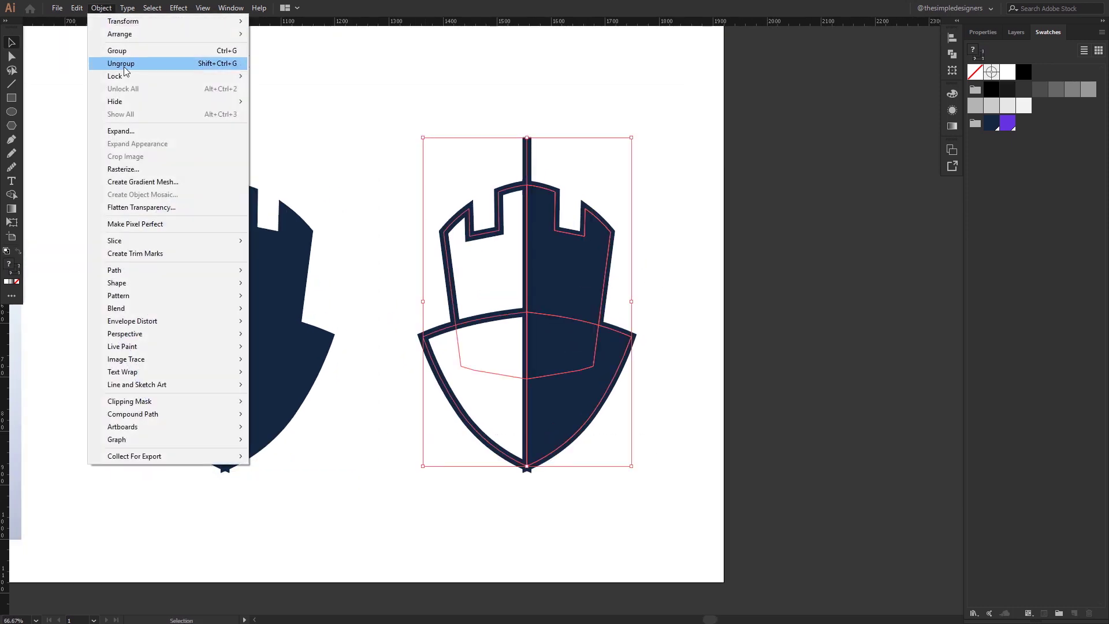
{"action": "left_click", "coordinate": [146, 134]}
{"action": "left_click", "coordinate": [47, 172]}
- Use the Shape Builder to merge the inner regions of the castle and hull halves into clean white shapes
{"action": "scroll", "coordinate": [507, 372], "scroll_direction": "up", "scroll_amount": 1}
{"action": "key", "text": "shift+m"}
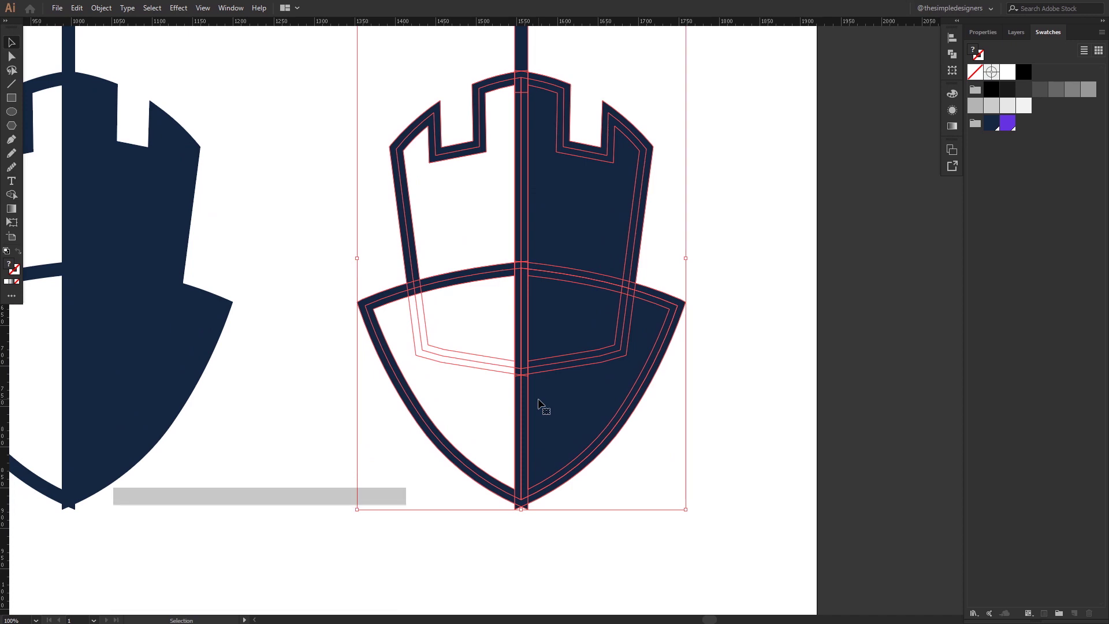
{"action": "left_click", "coordinate": [580, 229]}
{"action": "left_click", "coordinate": [497, 230]}
{"action": "left_click_drag", "start_coordinate": [487, 317], "coordinate": [476, 398]}
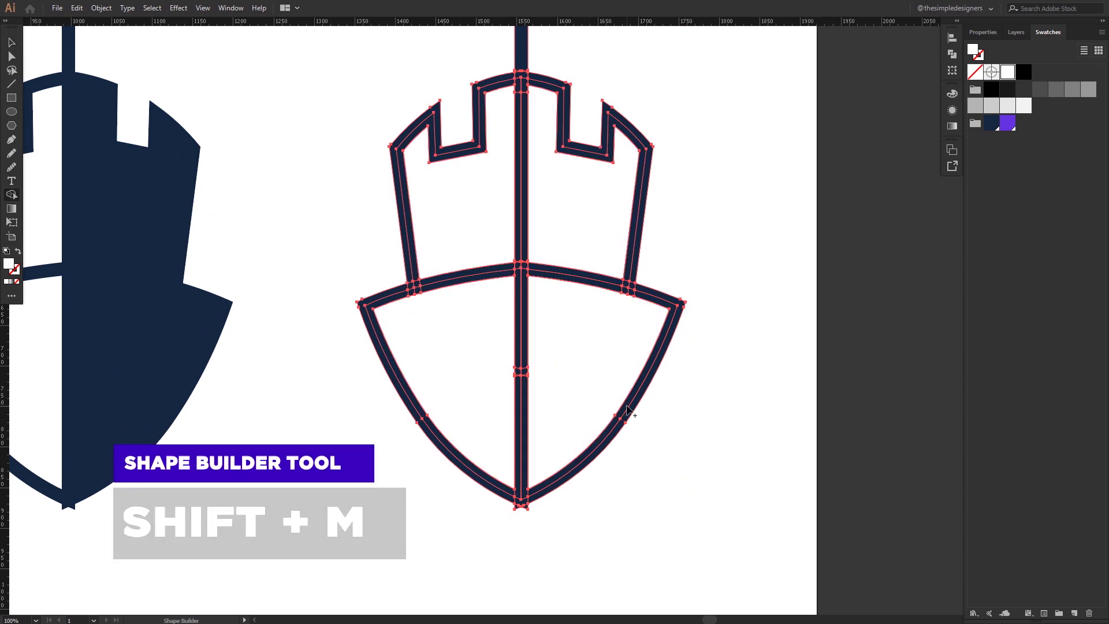
- Remove the stray corner pieces below the keel point with the Shape Builder and merge the keel tip segments
{"action": "scroll", "coordinate": [533, 508], "scroll_direction": "up", "scroll_amount": 4}
{"action": "left_click", "coordinate": [463, 501], "text": "alt"}
{"action": "left_click", "coordinate": [506, 501], "text": "alt"}
{"action": "left_click_drag", "start_coordinate": [503, 479], "coordinate": [434, 456]}
- Merge the hull, deck, castle and mast outline segments into one continuous outline with the Shape Builder
{"action": "scroll", "coordinate": [474, 433], "scroll_direction": "down", "scroll_amount": 4}
{"action": "left_click_drag", "start_coordinate": [538, 399], "coordinate": [473, 312]}
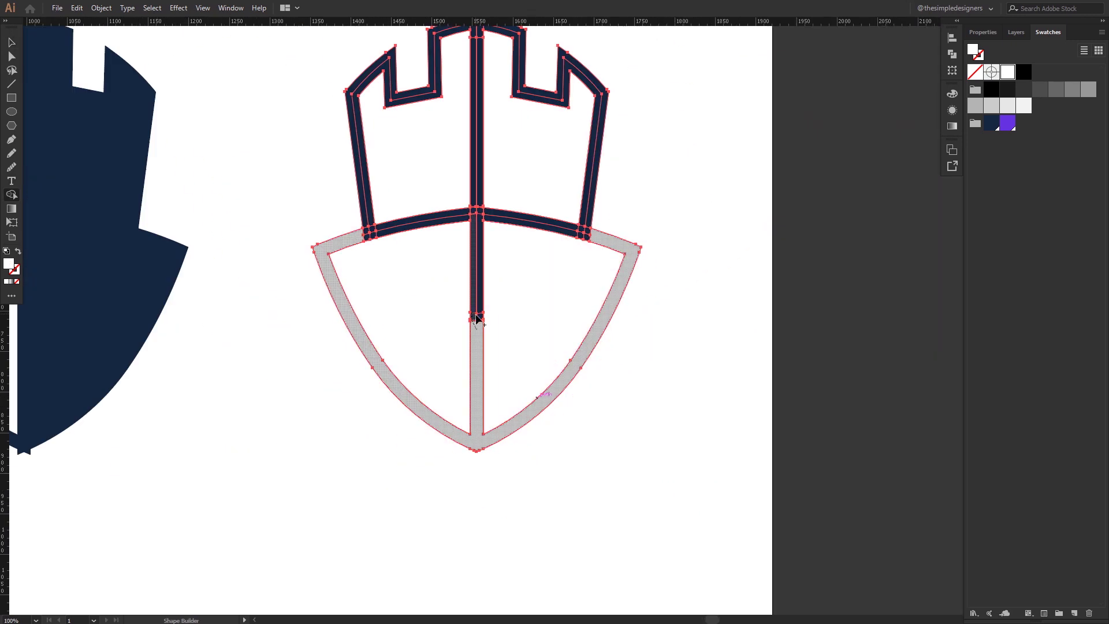
{"action": "left_click_drag", "start_coordinate": [479, 213], "coordinate": [508, 219]}
{"action": "left_click_drag", "start_coordinate": [501, 218], "coordinate": [466, 214]}
{"action": "left_click_drag", "start_coordinate": [371, 233], "coordinate": [362, 199]}
{"action": "left_click_drag", "start_coordinate": [432, 196], "coordinate": [411, 315]}
{"action": "left_click_drag", "start_coordinate": [454, 333], "coordinate": [456, 277]}
{"action": "left_click_drag", "start_coordinate": [456, 149], "coordinate": [456, 119]}
{"action": "mouse_move", "coordinate": [456, 141]}
{"action": "left_mouse_down"}
{"action": "mouse_move", "coordinate": [491, 153]}
{"action": "mouse_move", "coordinate": [564, 351]}
{"action": "left_mouse_up"}
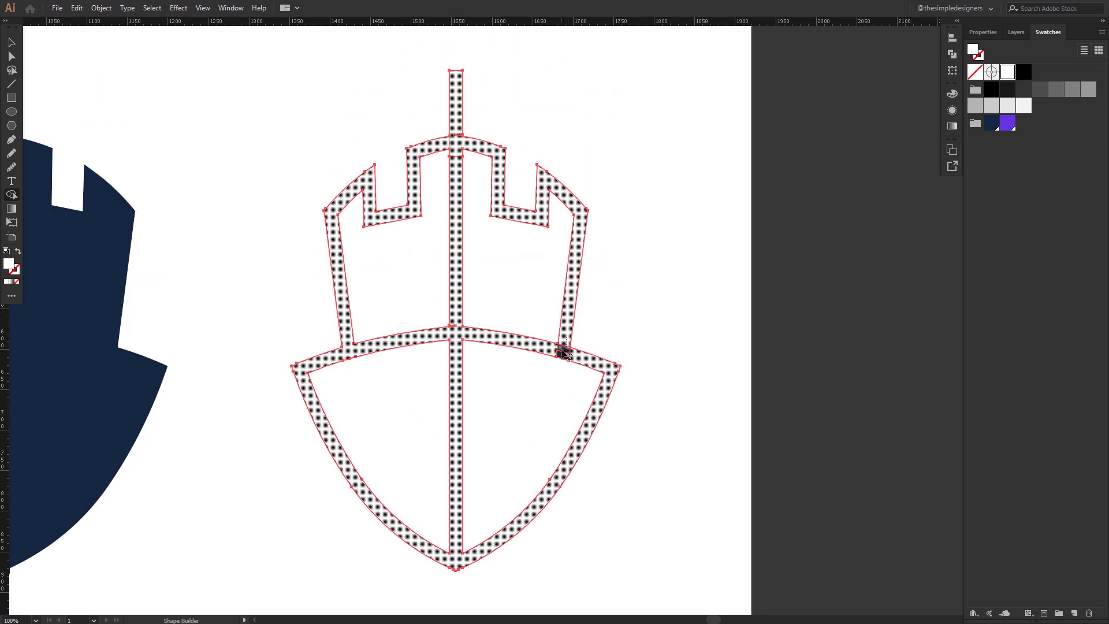
- Color the merged outline with the navy sampled from the original ship and send it behind the white inner shapes
{"action": "key", "text": "i"}
{"action": "left_click", "coordinate": [94, 309]}
{"action": "key", "text": "ctrl+a"}
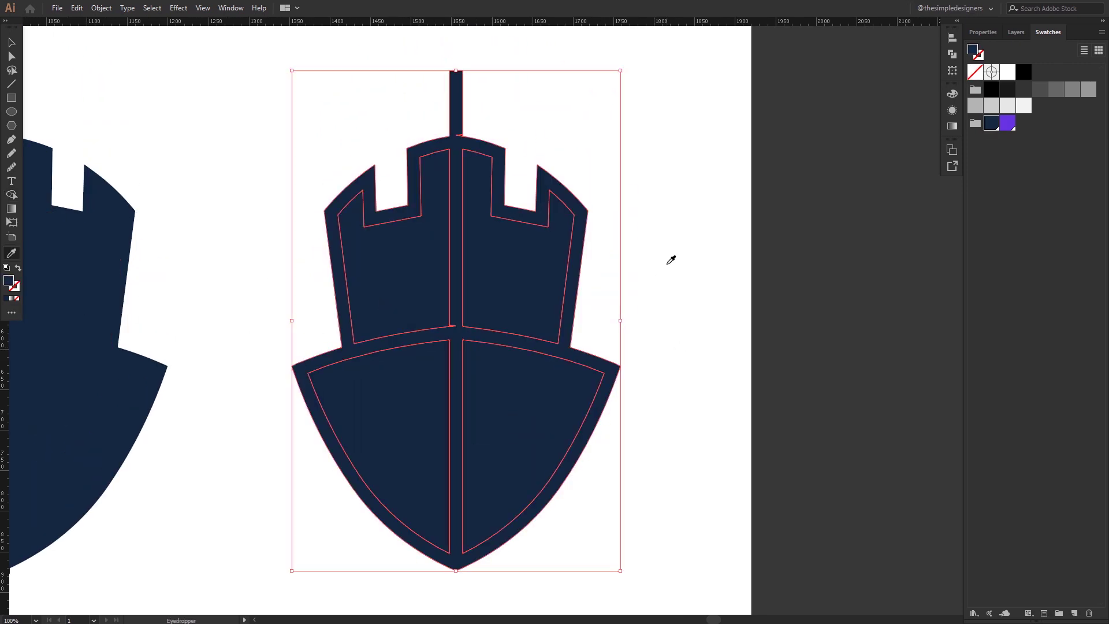
{"action": "key", "text": "v"}
- Fill the right castle and right hull inner shapes with the navy sampled from the original ship
{"action": "left_click", "coordinate": [523, 415], "text": "shift"}
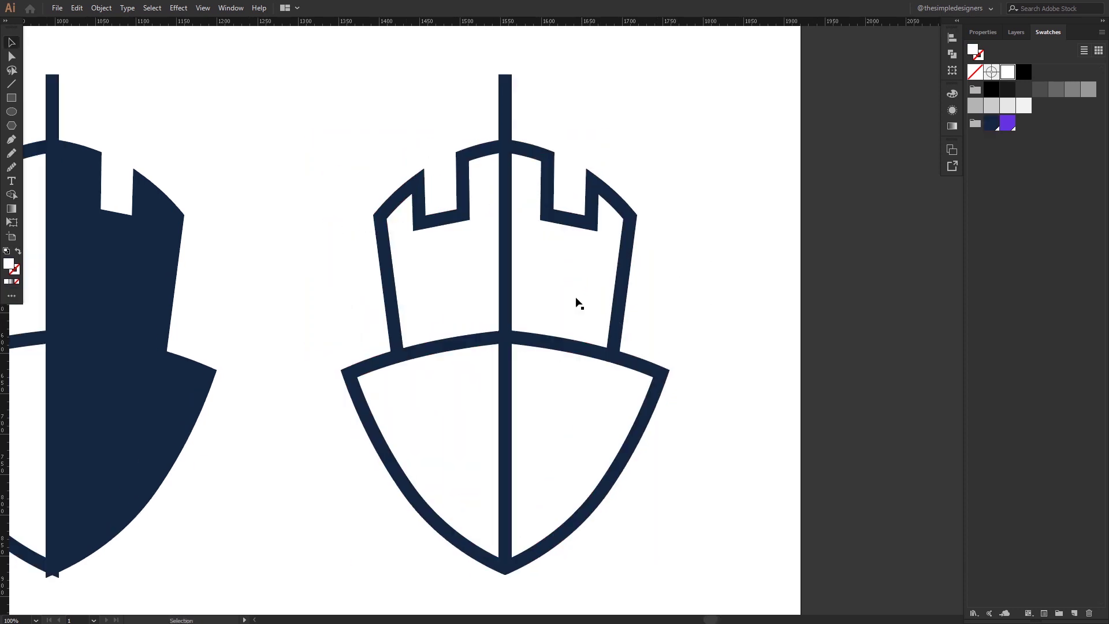
{"action": "left_click", "coordinate": [536, 415]}
{"action": "key", "text": "i"}
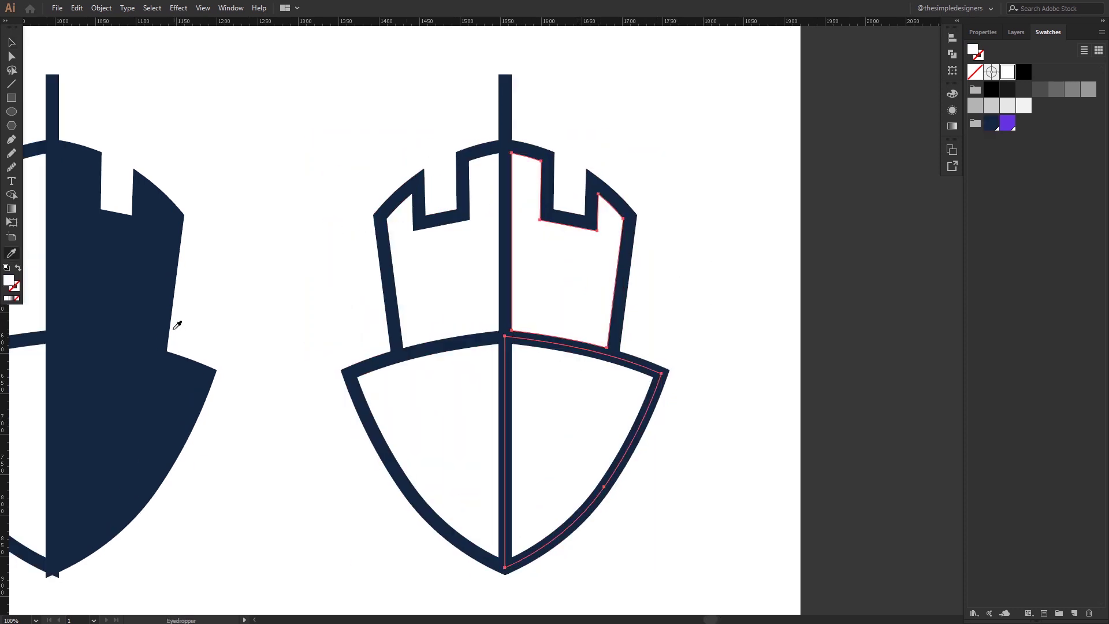
{"action": "left_click", "coordinate": [114, 251]}
{"action": "key", "text": "v"}
{"action": "left_click", "coordinate": [687, 305]}
{"action": "left_click", "coordinate": [598, 276]}
{"action": "left_click", "coordinate": [574, 411], "text": "shift"}
{"action": "left_click", "coordinate": [683, 321]}
{"action": "left_click", "coordinate": [616, 388]}
{"action": "left_click", "coordinate": [686, 309]}
{"action": "left_click", "coordinate": [595, 294]}
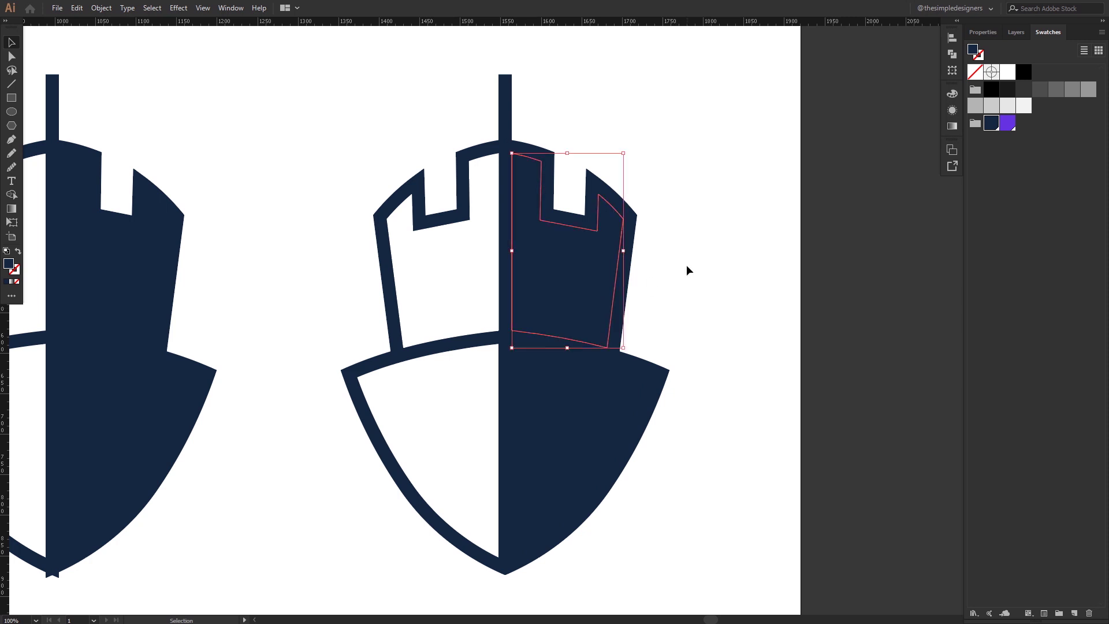
- Draw a triangular slit on the upper right castle half with the Pen tool, pointing toward the centre, and fill it white
{"action": "scroll", "coordinate": [630, 238], "scroll_direction": "up", "scroll_amount": 2}
{"action": "left_click", "coordinate": [765, 309]}
{"action": "key", "text": "p"}
{"action": "left_click", "coordinate": [630, 252]}
{"action": "left_click", "coordinate": [450, 242]}
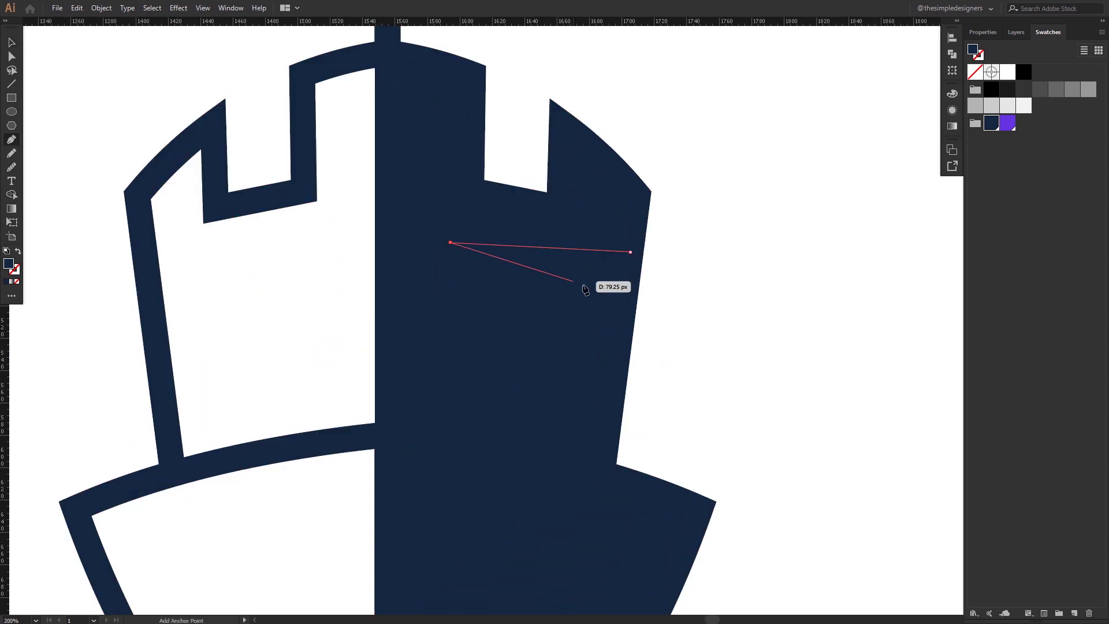
{"action": "left_click", "coordinate": [623, 299]}
{"action": "left_click", "coordinate": [630, 252]}
{"action": "key", "text": "i"}
{"action": "left_click", "coordinate": [774, 298]}
{"action": "key", "text": "v"}
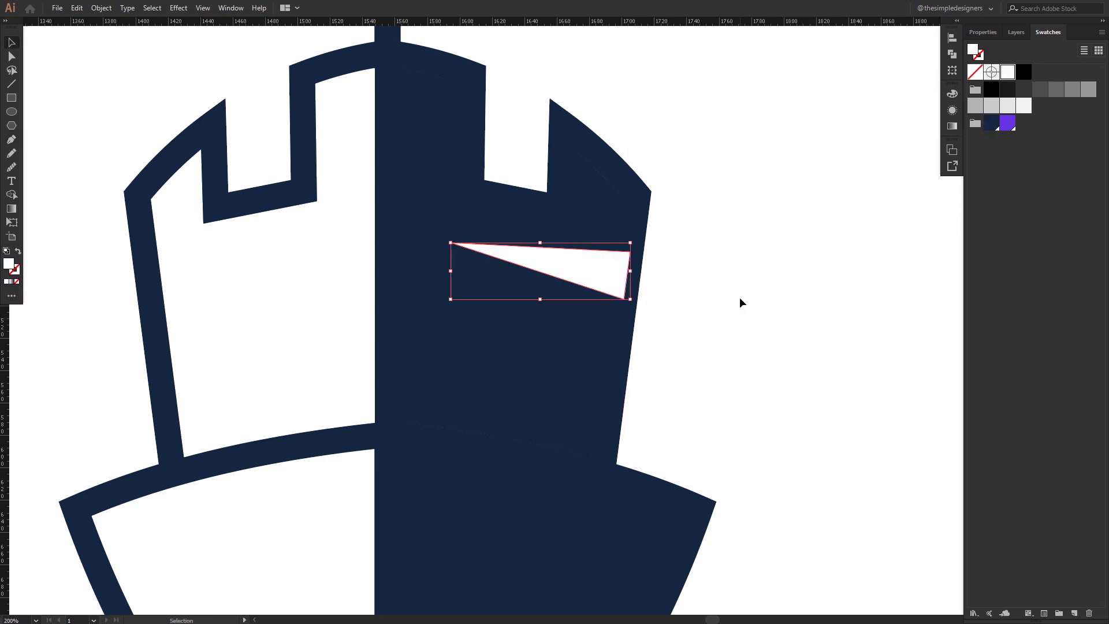
- Stretch the white slit's pointed tip further toward the centre and send the slit behind the navy outline
{"action": "key", "text": "a"}
{"action": "left_click_drag", "start_coordinate": [454, 245], "coordinate": [432, 236]}
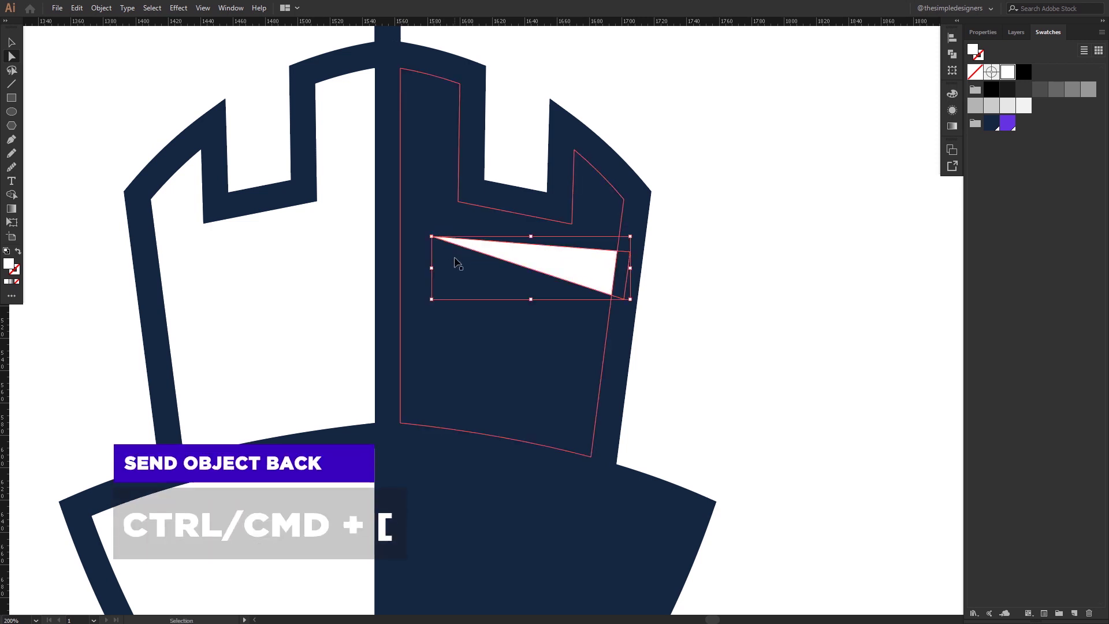
{"action": "left_click", "coordinate": [716, 293]}
{"action": "key", "text": "v"}
- Shift the white slit slightly inward and down on the right castle half
{"action": "key", "text": "ctrl+minus"}
{"action": "key", "text": "ctrl+minus"}
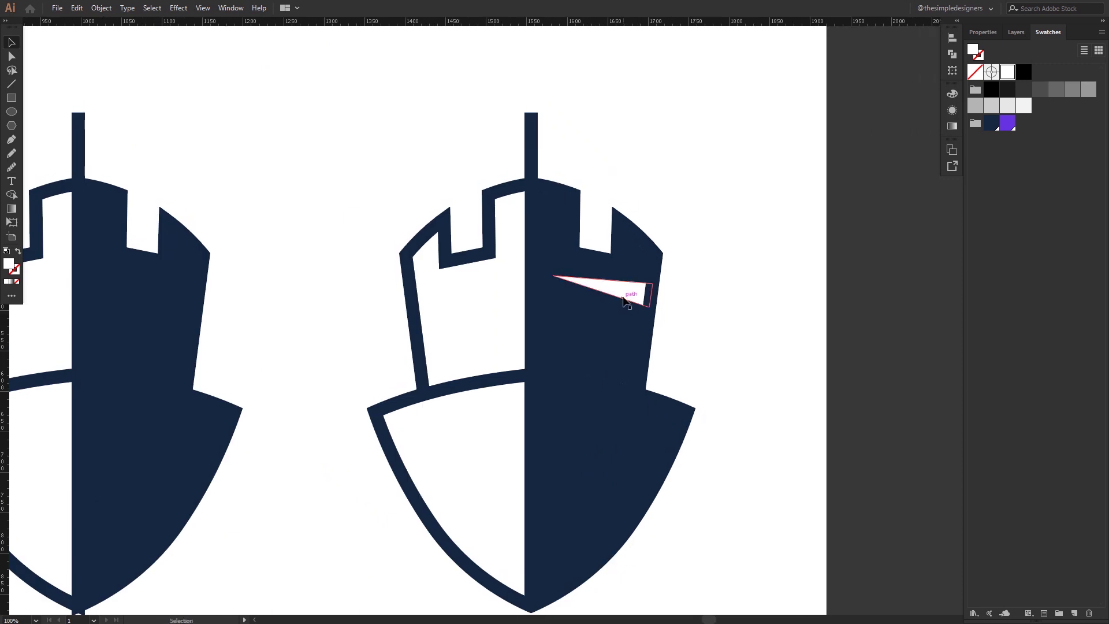
{"action": "left_click_drag", "start_coordinate": [625, 289], "coordinate": [623, 291]}
{"action": "key", "text": "ctrl+shift+a"}
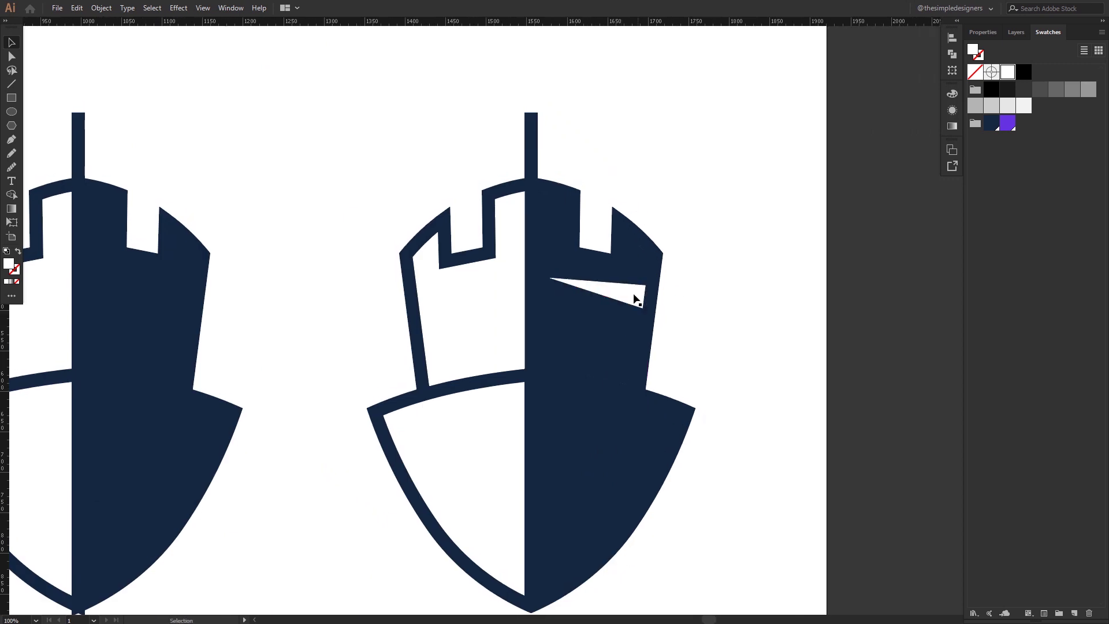
- Reflect a copy of the white castle slit across the vertical centre line onto the left castle half and fill it navy
{"action": "left_click", "coordinate": [724, 322]}
{"action": "left_click", "coordinate": [630, 292]}
{"action": "scroll", "coordinate": [521, 313], "scroll_direction": "up", "scroll_amount": 1}
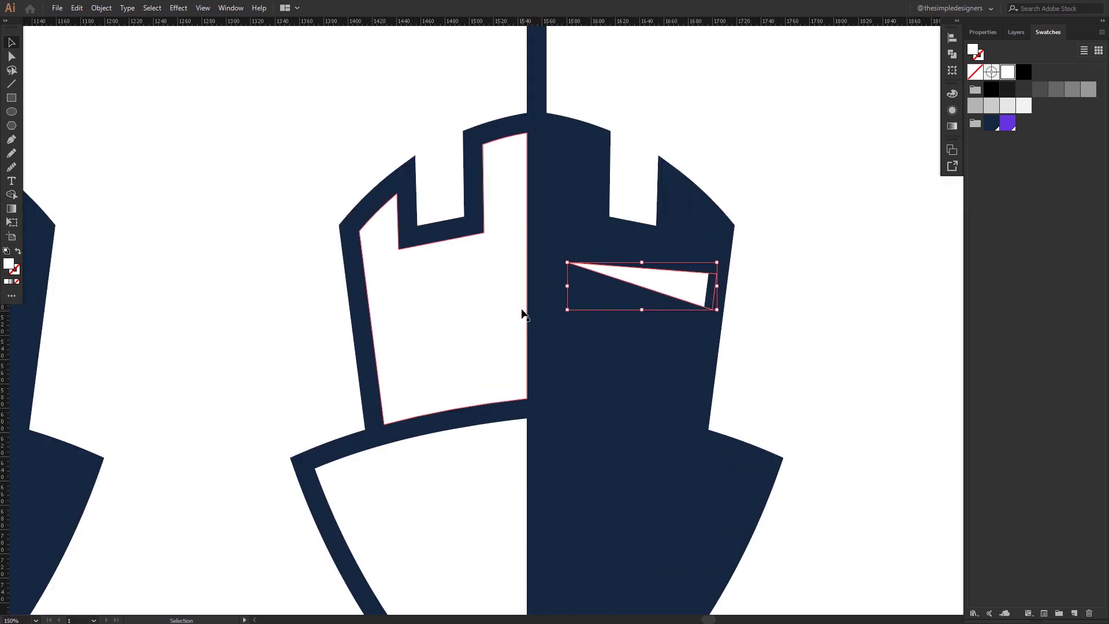
{"action": "key", "text": "o"}
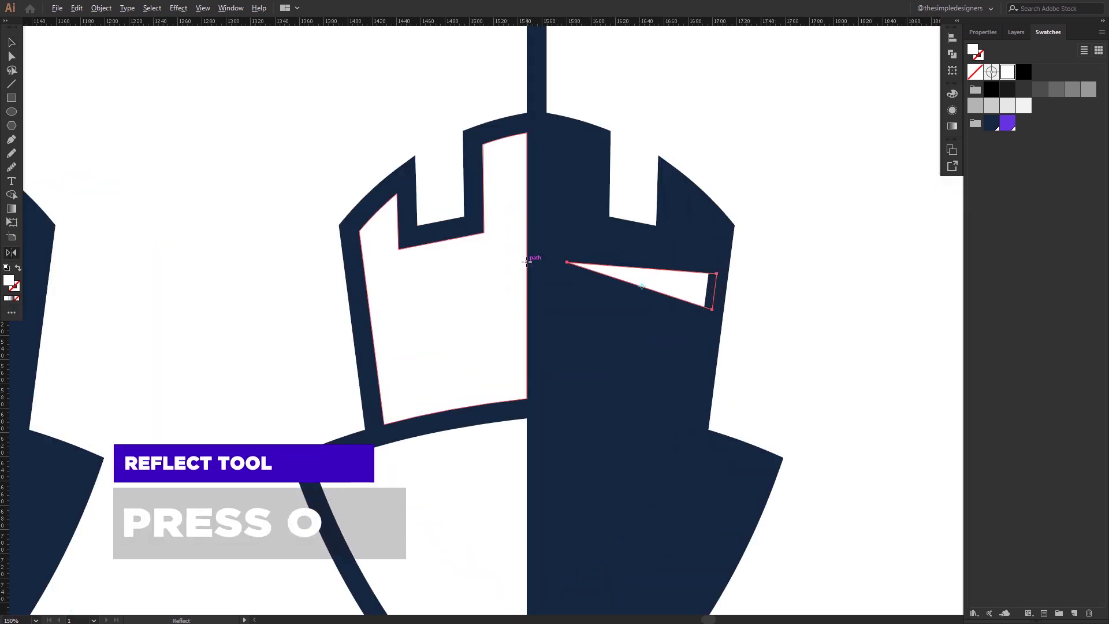
{"action": "left_click", "coordinate": [527, 262], "text": "alt"}
{"action": "left_click", "coordinate": [29, 188]}
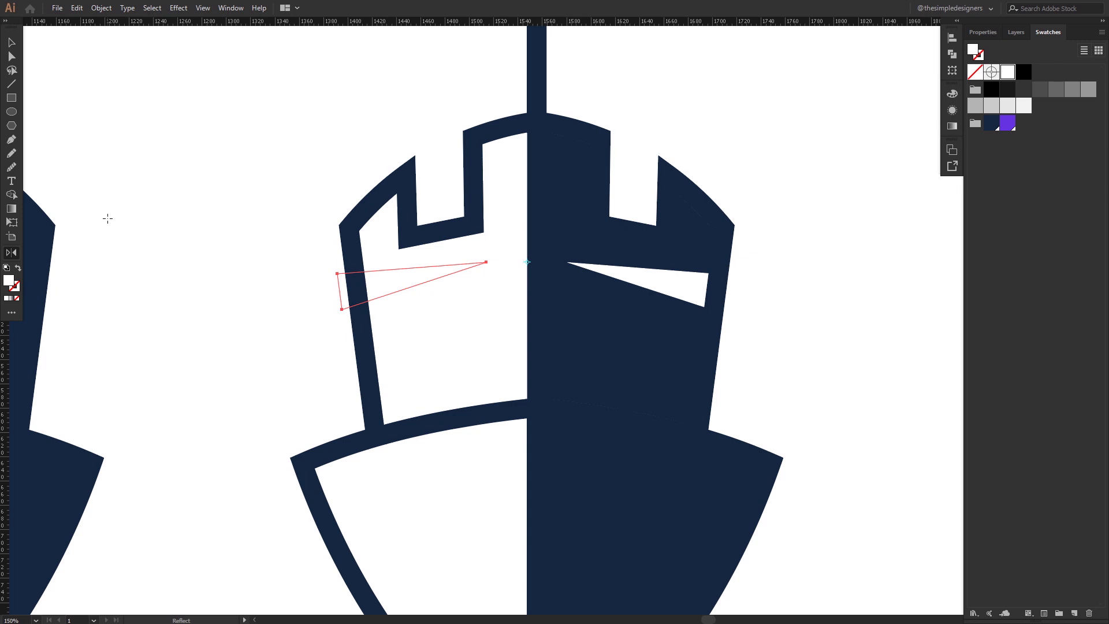
{"action": "left_click", "coordinate": [598, 453]}
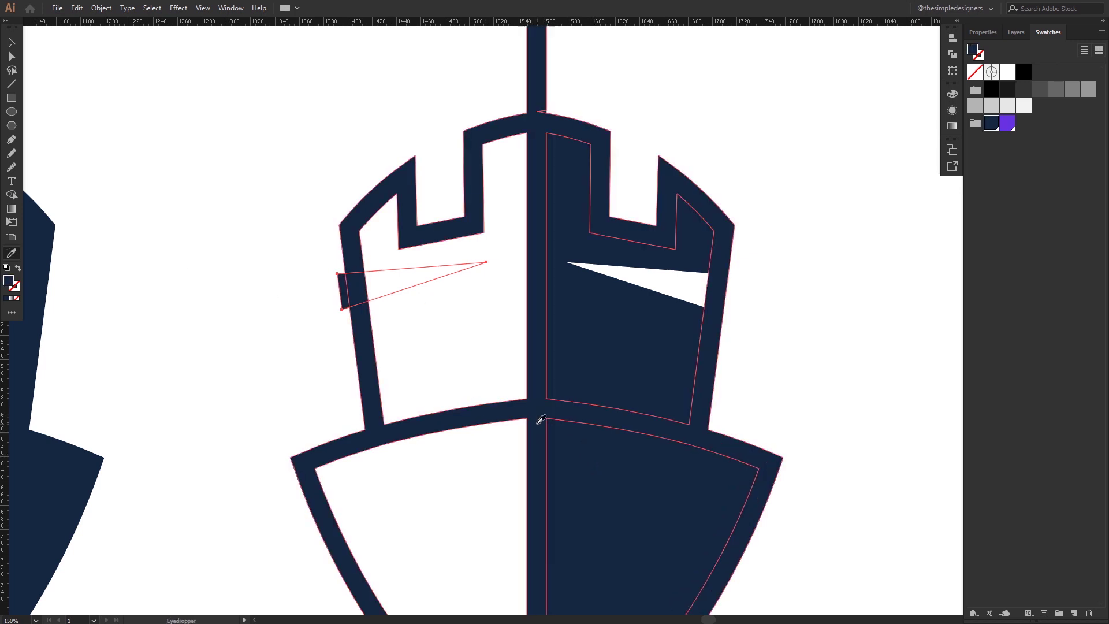
- Nudge the navy slit copy toward the centre line and slightly upward on the left castle half
{"action": "key", "text": "Right"}
{"action": "key", "text": "Right"}
{"action": "key", "text": "Right"}
{"action": "key", "text": "Right"}
{"action": "key", "text": "Right"}
{"action": "key", "text": "Right"}
{"action": "key", "text": "Right"}
{"action": "key", "text": "Right"}
{"action": "key", "text": "Right"}
{"action": "key", "text": "Up"}
{"action": "key", "text": "Up"}
{"action": "key", "text": "Up"}
{"action": "key", "text": "v"}
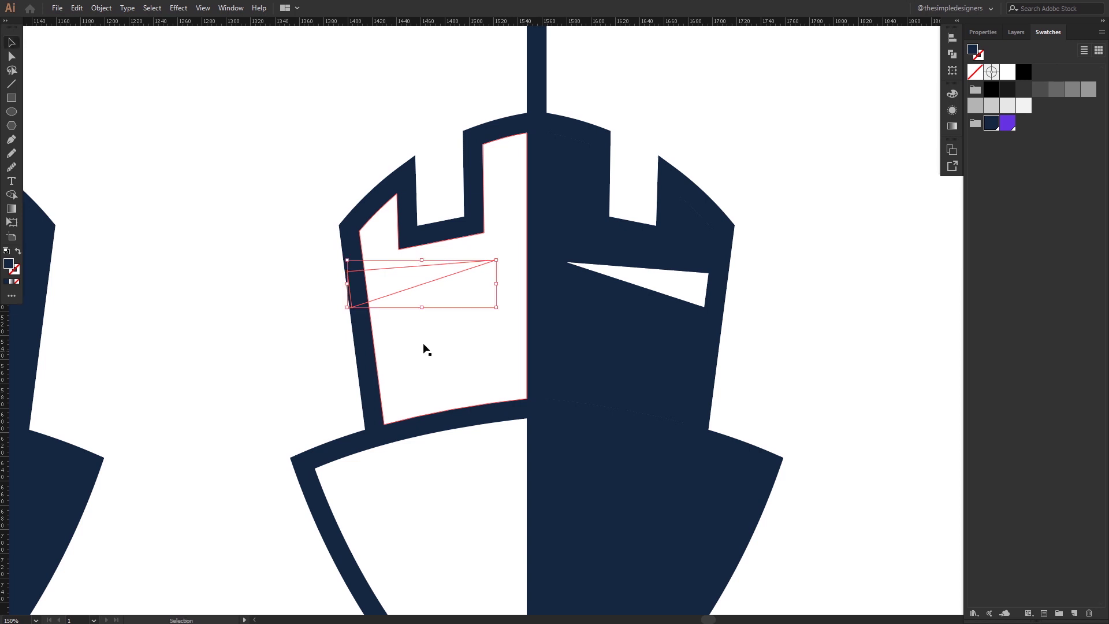
- Bring the navy castle slit to the front of the artwork
{"action": "right_click", "coordinate": [355, 290]}
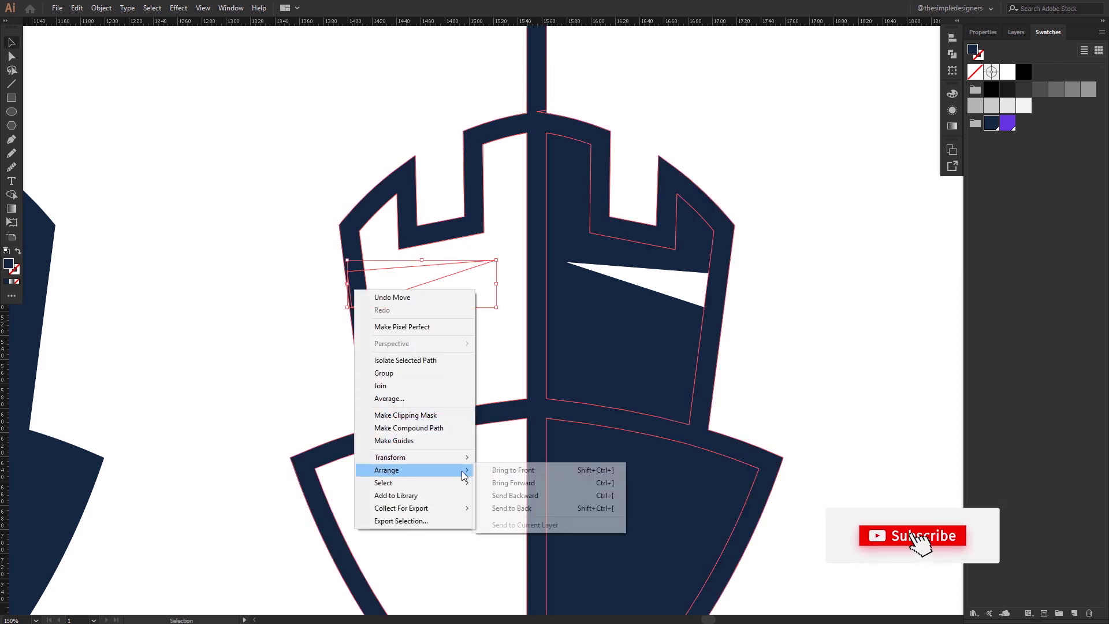
{"action": "left_click", "coordinate": [494, 469]}
{"action": "left_click", "coordinate": [289, 338]}
{"action": "scroll", "coordinate": [653, 369], "scroll_direction": "down", "scroll_amount": 1}
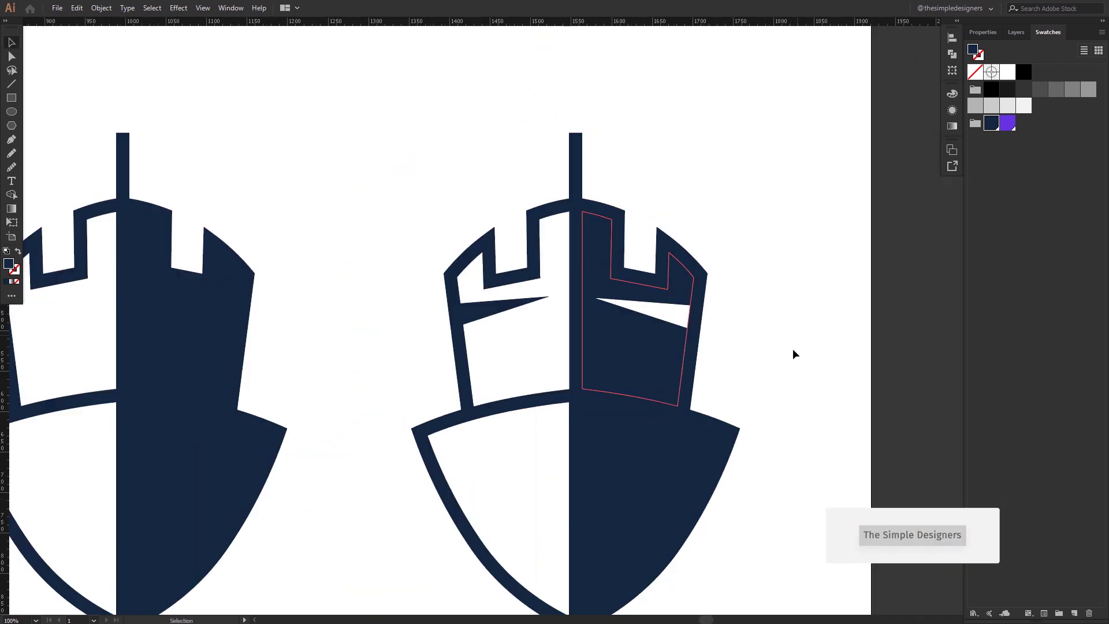
- Duplicate the white castle slit onto the lower right hull and scale it down to fit near the hull's outer edge
{"action": "left_click_drag", "start_coordinate": [779, 380], "coordinate": [677, 320]}
{"action": "scroll", "coordinate": [678, 321], "scroll_direction": "down", "scroll_amount": 1}
{"action": "left_click_drag", "start_coordinate": [716, 368], "coordinate": [713, 354]}
{"action": "scroll", "coordinate": [673, 303], "scroll_direction": "up", "scroll_amount": 2}
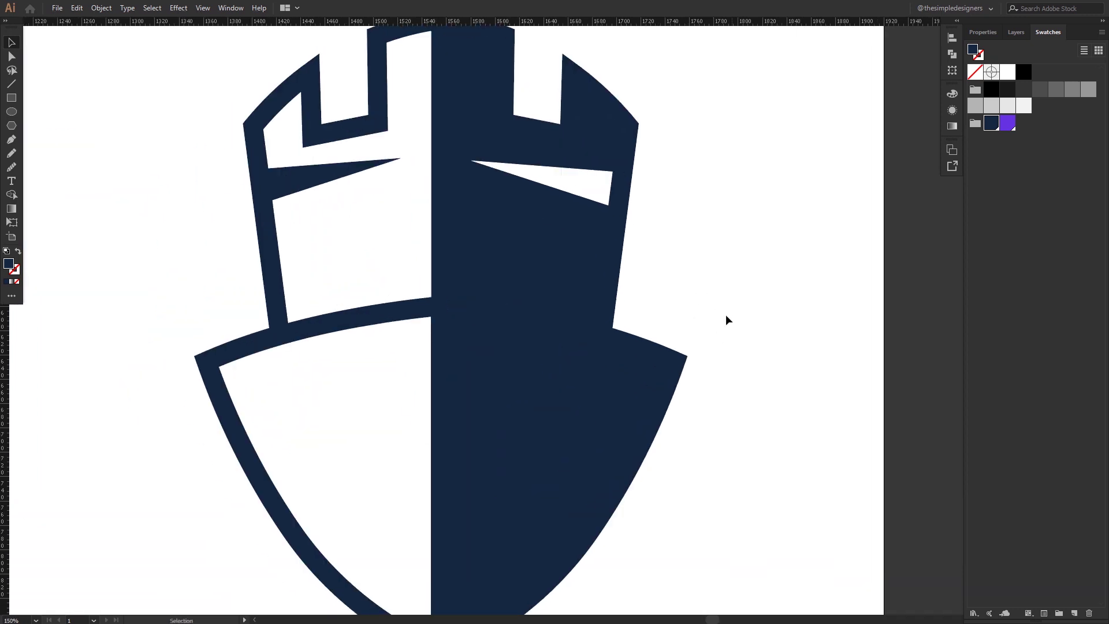
{"action": "scroll", "coordinate": [726, 318], "scroll_direction": "down", "scroll_amount": 1}
{"action": "left_click", "coordinate": [634, 233]}
{"action": "left_click_drag", "start_coordinate": [634, 233], "coordinate": [650, 465]}
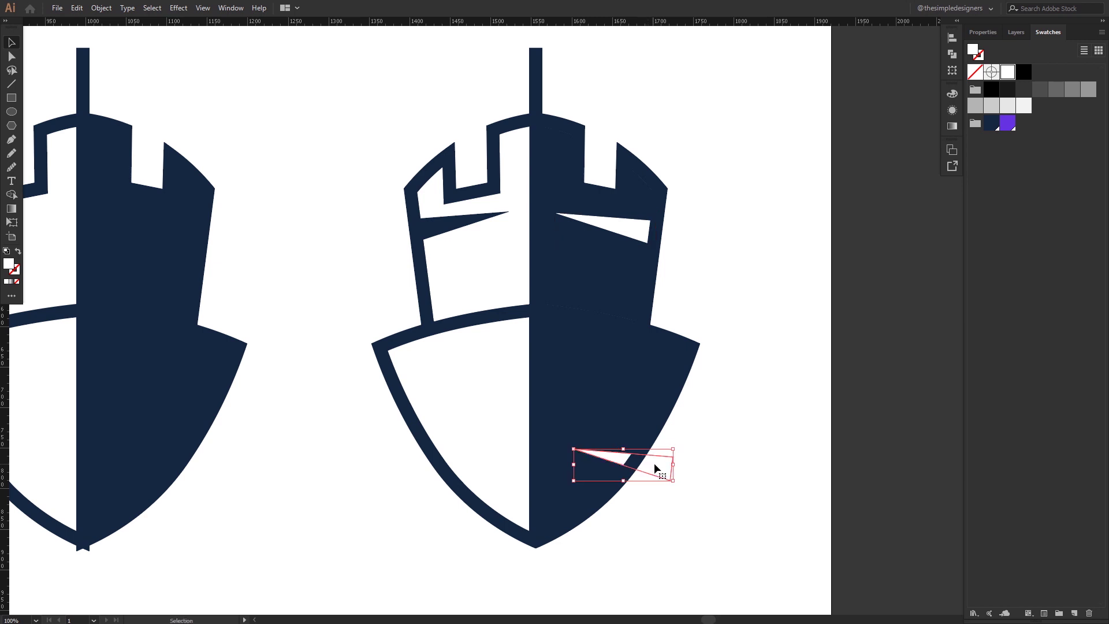
{"action": "left_click_drag", "start_coordinate": [674, 481], "coordinate": [629, 472]}
{"action": "key", "text": "a"}
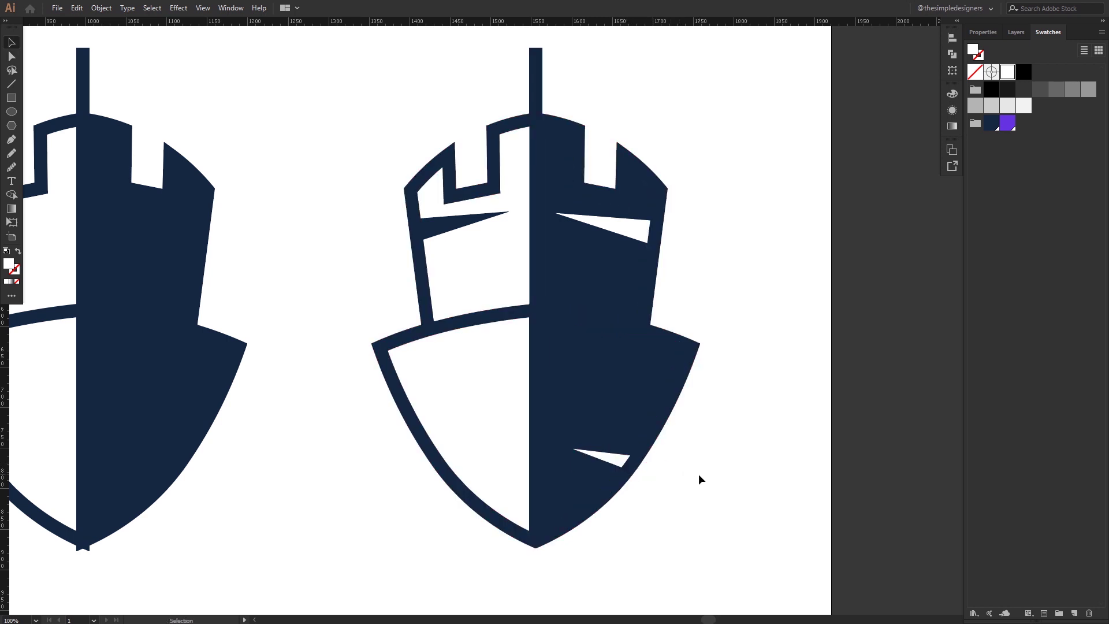
- Reflect a copy of the white hull slit across the vertical centre line onto the left hull and fill it navy
{"action": "key", "text": "o"}
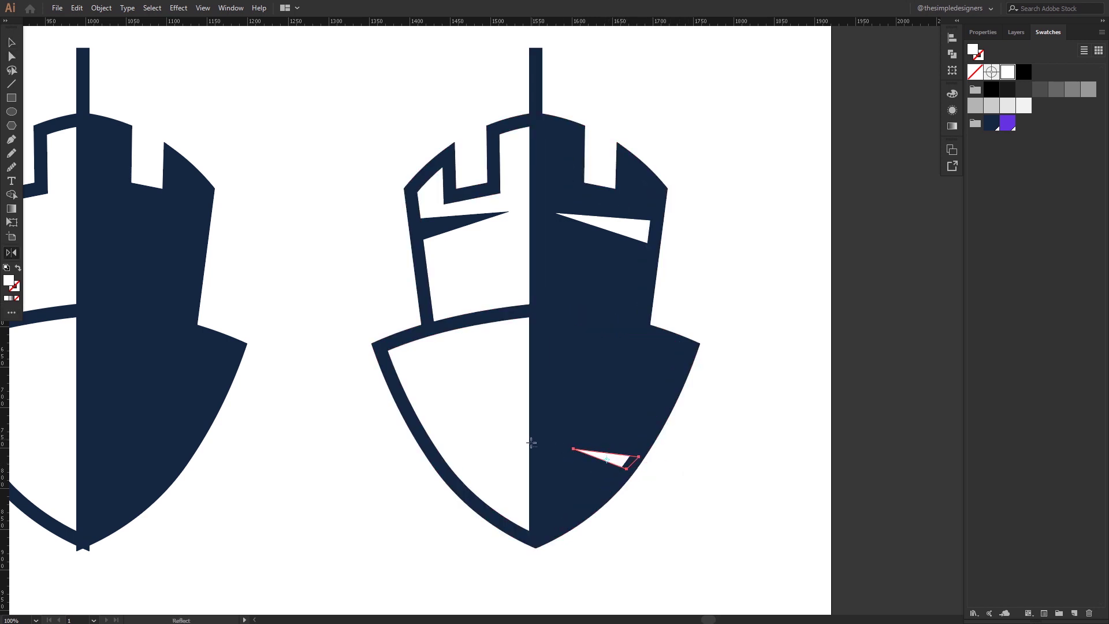
{"action": "left_click", "coordinate": [534, 449], "text": "alt"}
{"action": "left_click", "coordinate": [39, 190]}
{"action": "left_click", "coordinate": [563, 476]}
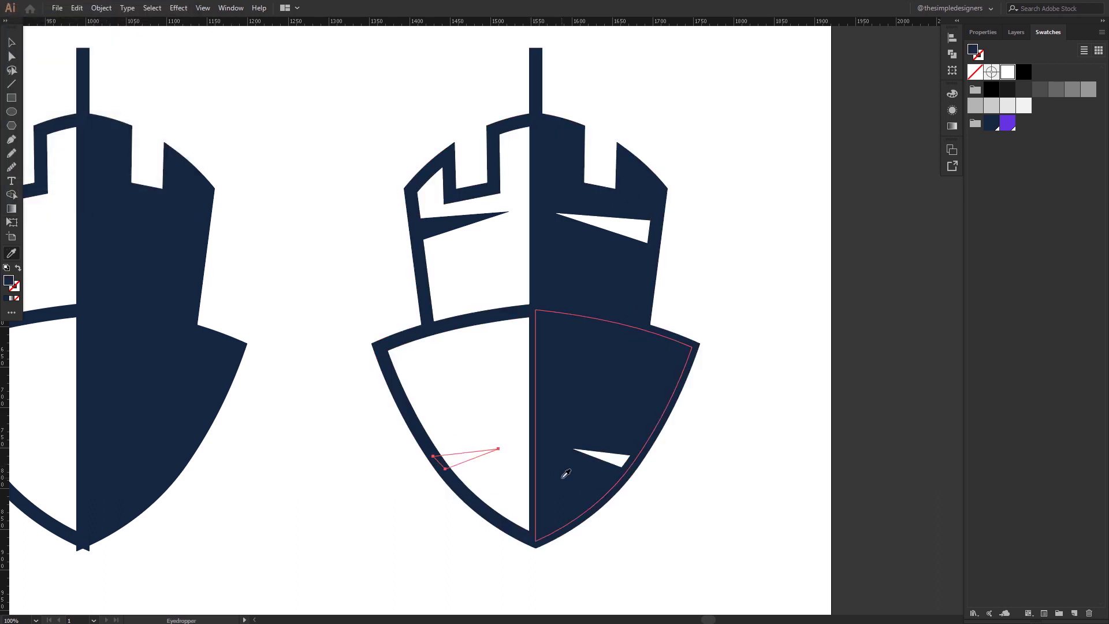
- Bring the navy hull slit in front of the white hull and level the left and right slits with each other
{"action": "key", "text": "v"}
{"action": "left_click", "coordinate": [710, 469]}
{"action": "left_click", "coordinate": [602, 460], "text": "shift"}
{"action": "left_click", "coordinate": [982, 32]}
{"action": "left_click", "coordinate": [1067, 261]}
{"action": "left_click", "coordinate": [630, 232]}
{"action": "left_click", "coordinate": [451, 222], "text": "shift"}
{"action": "left_click", "coordinate": [811, 268]}
- Lower the outer upper corner of both castle slits to make them slimmer
{"action": "key", "text": "a"}
{"action": "left_click_drag", "start_coordinate": [654, 221], "coordinate": [657, 231]}
{"action": "left_click", "coordinate": [411, 220]}
{"action": "left_click_drag", "start_coordinate": [412, 220], "coordinate": [420, 225]}
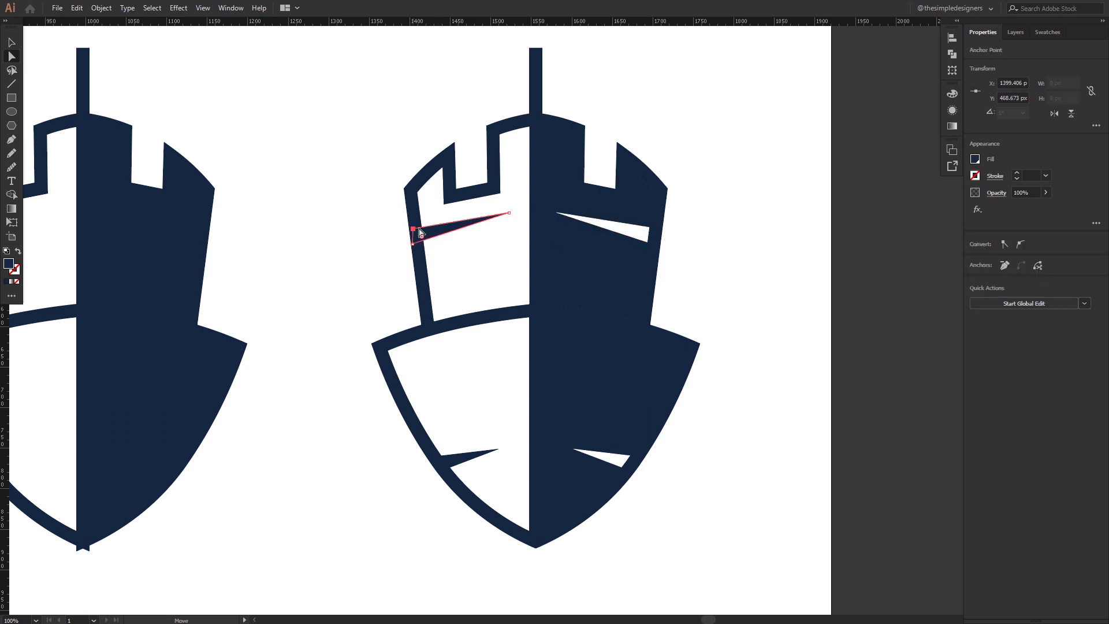
{"action": "left_click", "coordinate": [755, 225]}
- Draw a curved line along the base of the right castle half and give it a white stroke with no fill
{"action": "left_click_drag", "start_coordinate": [735, 267], "coordinate": [684, 267]}
{"action": "scroll", "coordinate": [627, 296], "scroll_direction": "up", "scroll_amount": 1}
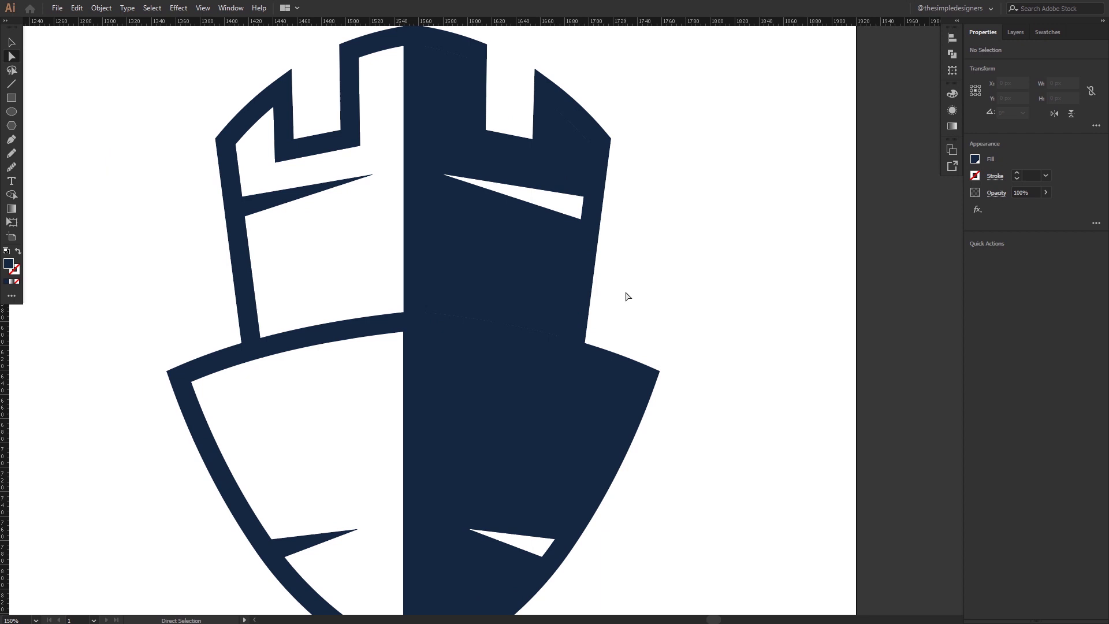
{"action": "left_click", "coordinate": [597, 347]}
{"action": "left_click_drag", "start_coordinate": [425, 311], "coordinate": [381, 313]}
{"action": "key", "text": "v"}
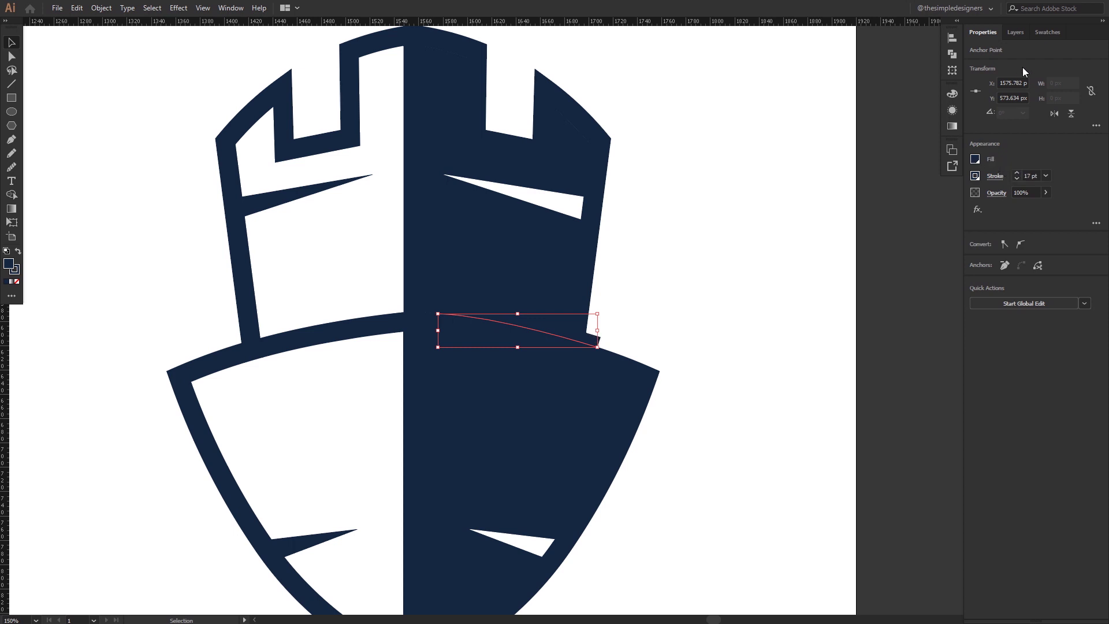
{"action": "left_click", "coordinate": [1048, 33]}
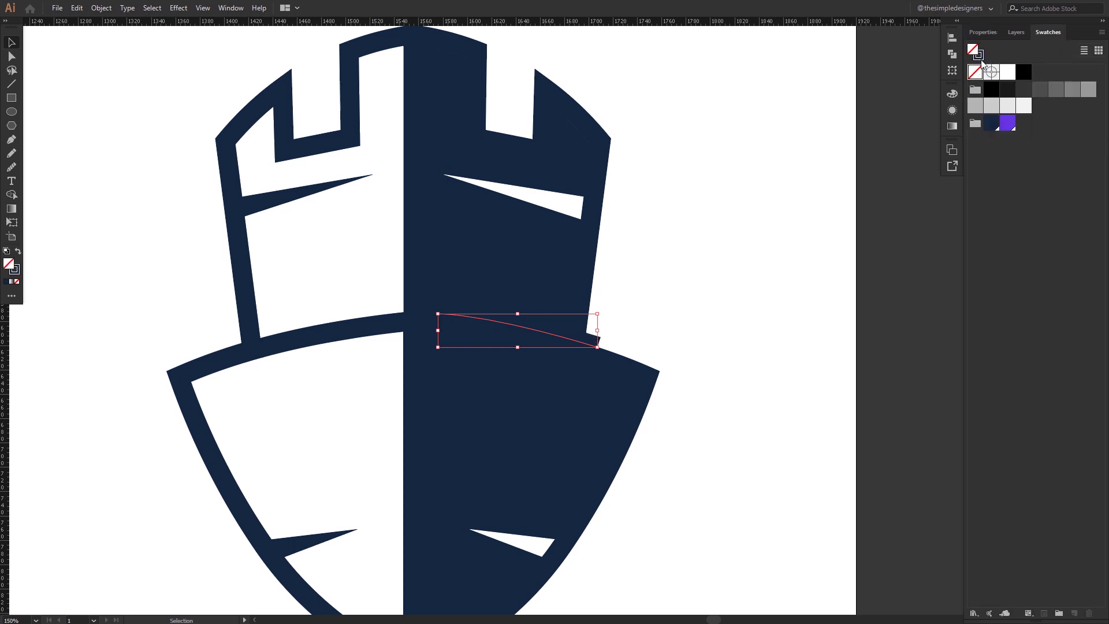
{"action": "left_click", "coordinate": [1005, 76]}
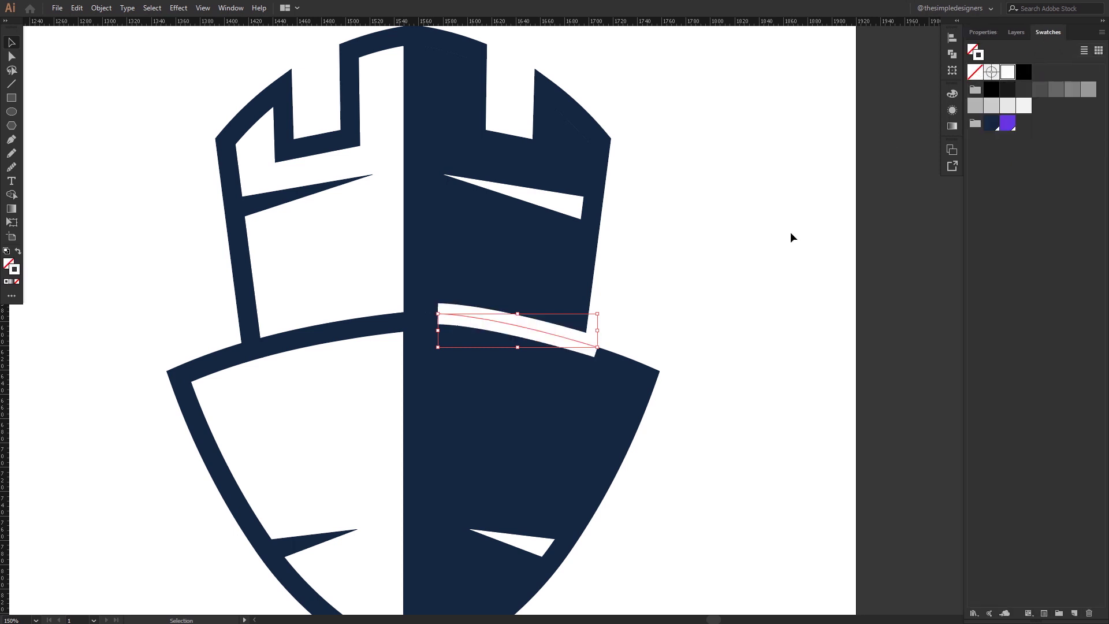
- Apply a tapered width profile to the white curved stroke and set its weight to 14 pt
{"action": "left_click", "coordinate": [983, 33]}
{"action": "left_click", "coordinate": [589, 345]}
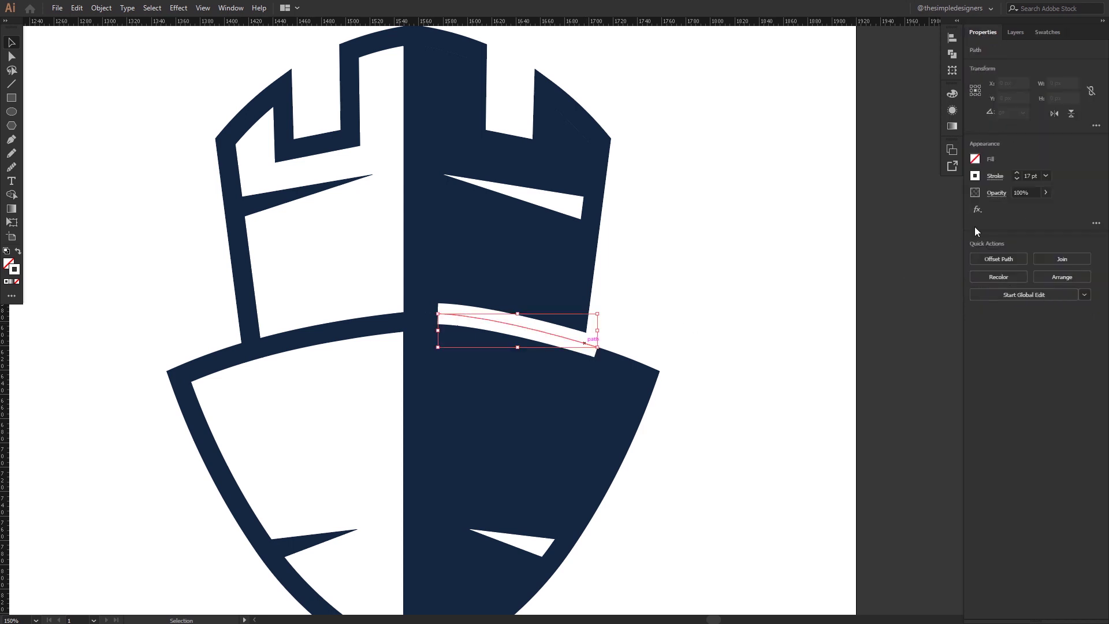
{"action": "left_click", "coordinate": [995, 175]}
{"action": "left_click", "coordinate": [967, 356]}
{"action": "left_click", "coordinate": [925, 447]}
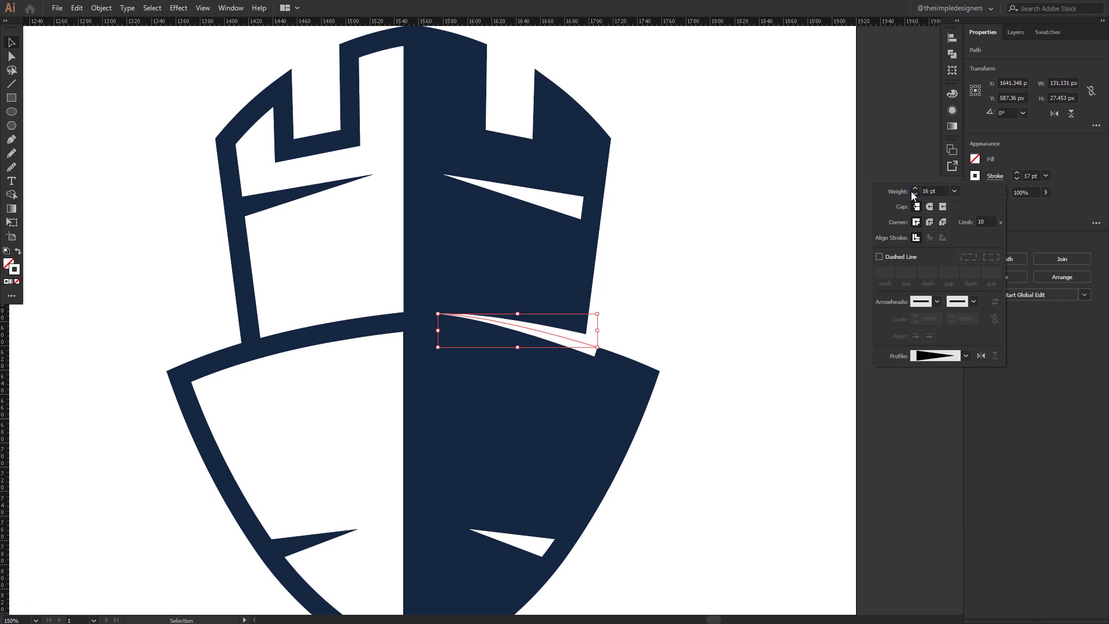
{"action": "left_click", "coordinate": [1070, 188]}
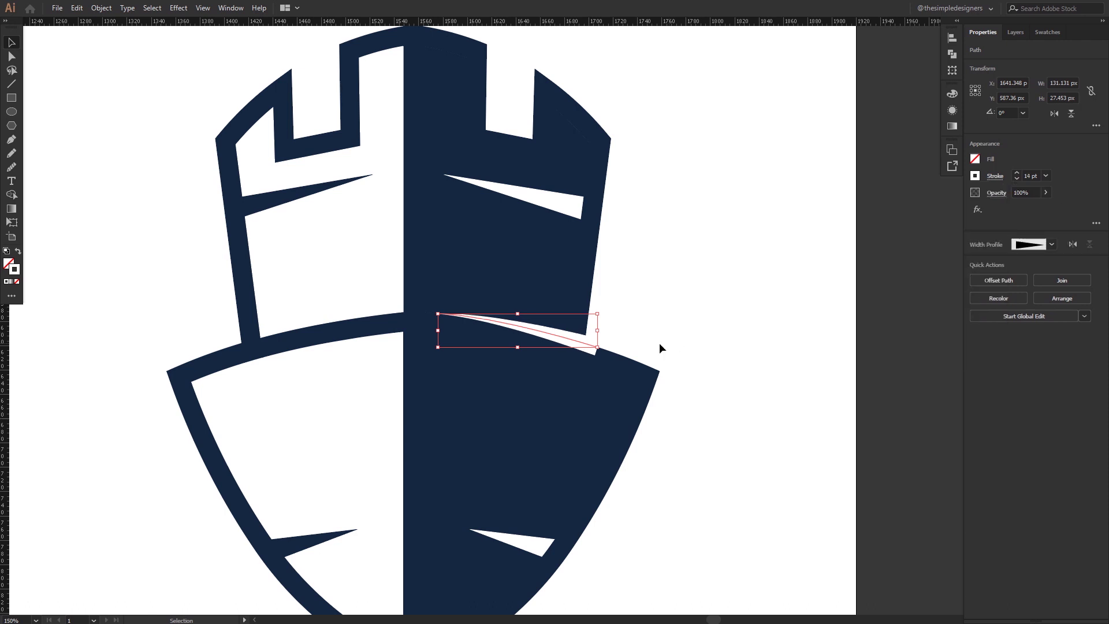
- Shift the tapered white stroke outward and up, then lower its inner anchor and adjust its curve against the hull's top edge
{"action": "left_click_drag", "start_coordinate": [580, 342], "coordinate": [593, 338]}
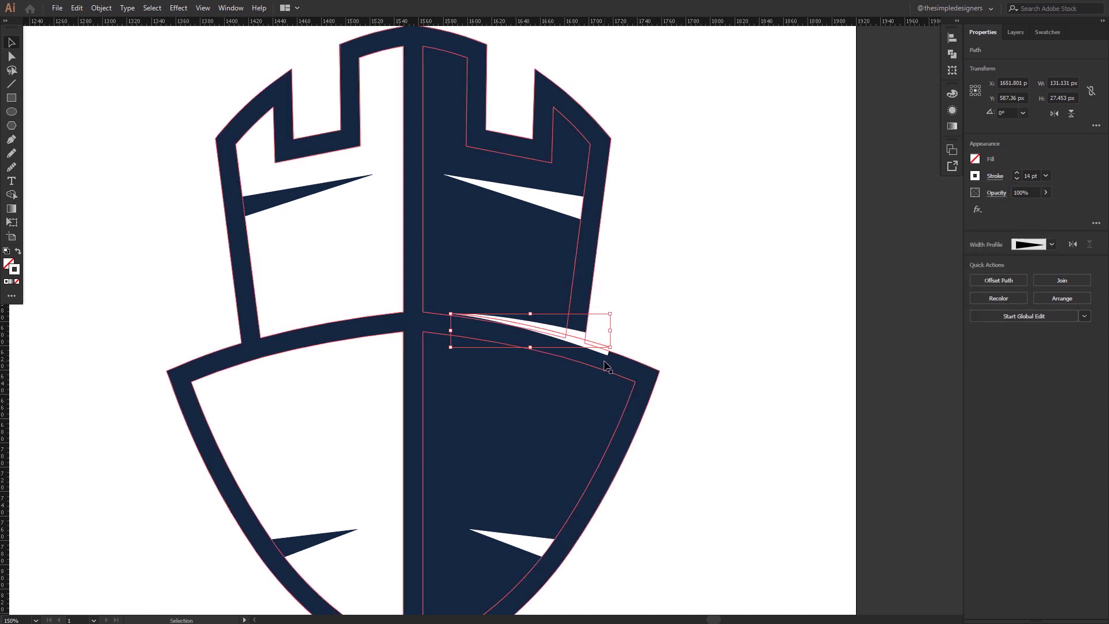
{"action": "key", "text": "a"}
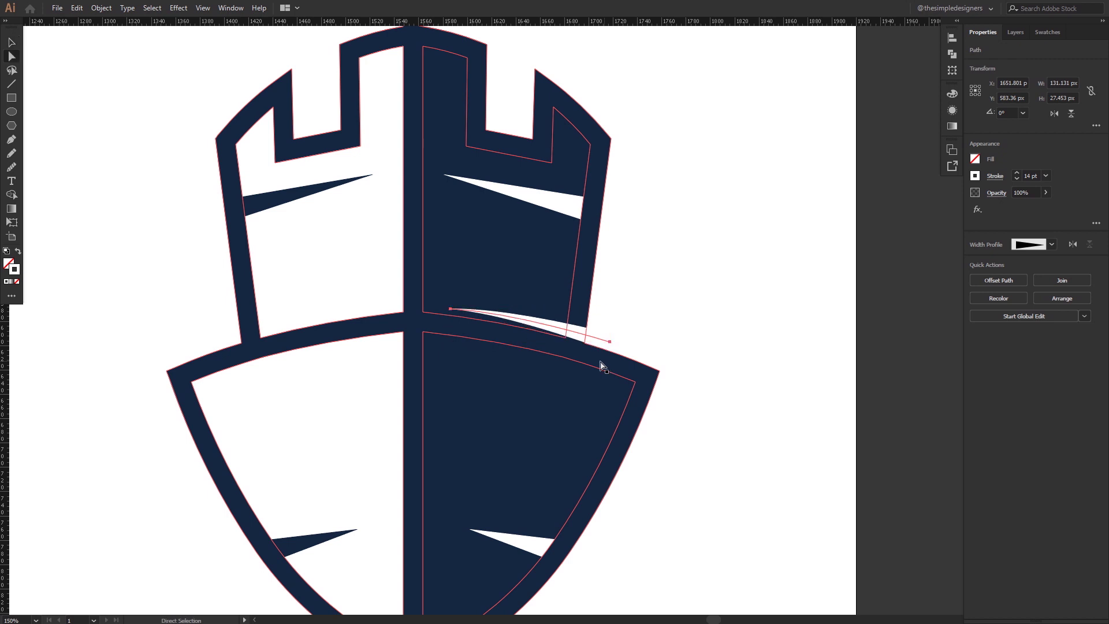
{"action": "left_click", "coordinate": [457, 312]}
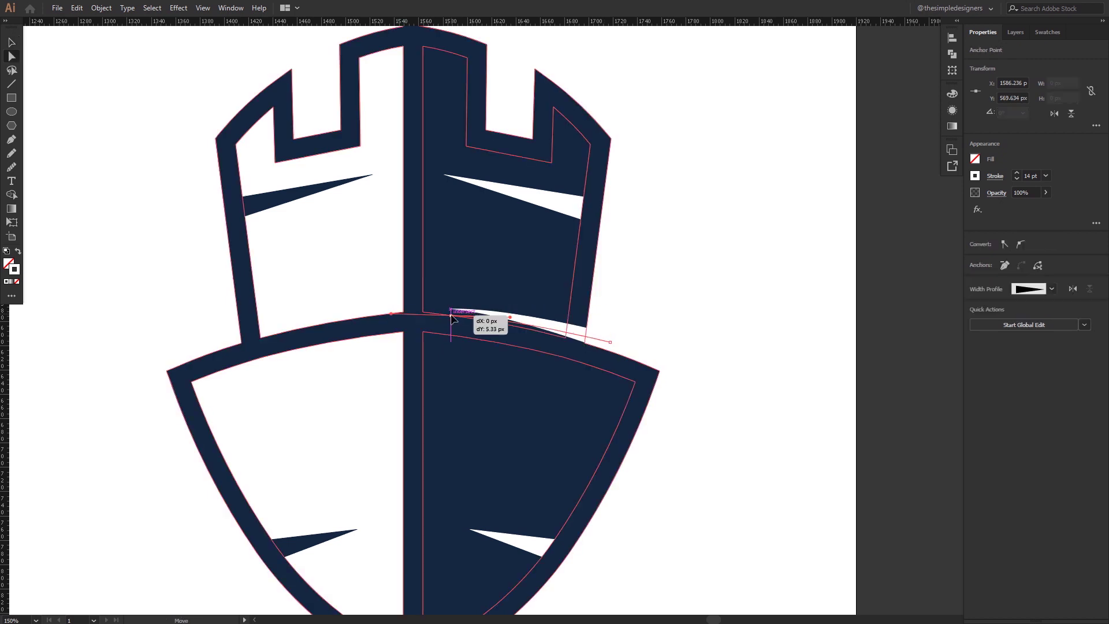
{"action": "scroll", "coordinate": [543, 338], "scroll_direction": "up", "scroll_amount": 1}
{"action": "scroll", "coordinate": [543, 338], "scroll_direction": "up", "scroll_amount": 1}
{"action": "left_click_drag", "start_coordinate": [530, 317], "coordinate": [551, 310]}
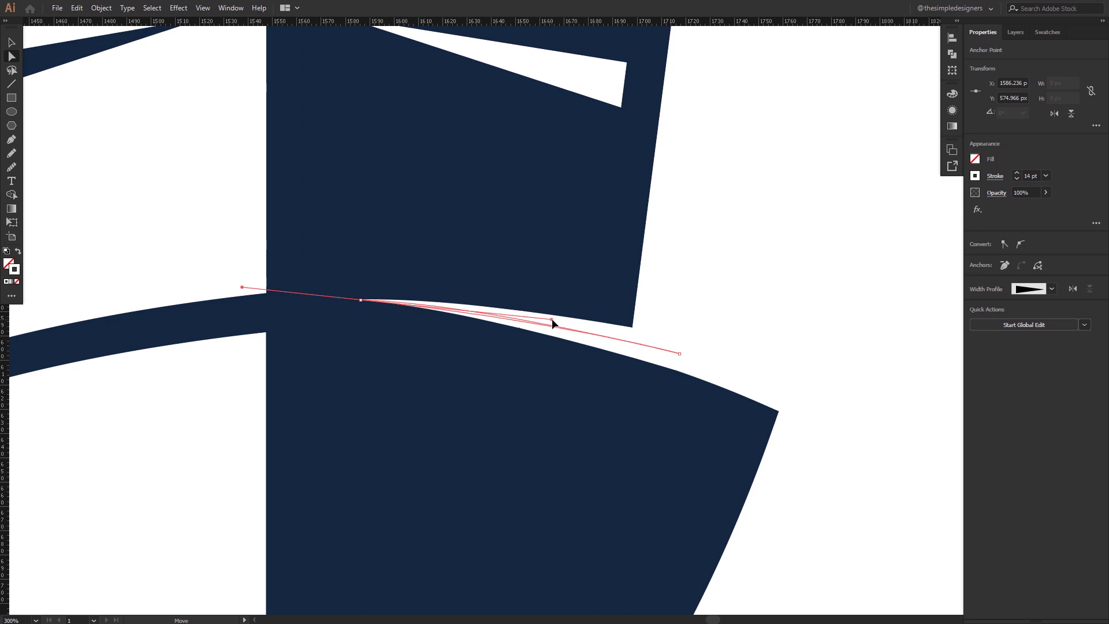
- Reposition the white stroke's outer anchor and bend its curve handle to follow the top of the right hull
{"action": "left_click_drag", "start_coordinate": [681, 353], "coordinate": [684, 351]}
{"action": "scroll", "coordinate": [683, 330], "scroll_direction": "up", "scroll_amount": 1}
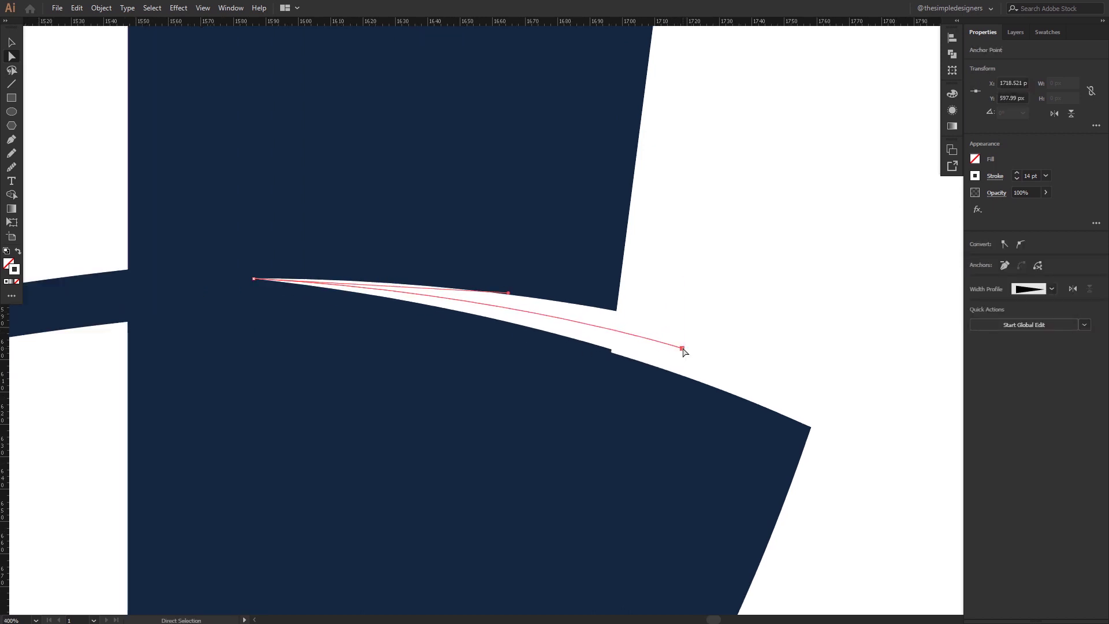
{"action": "left_click_drag", "start_coordinate": [509, 293], "coordinate": [513, 302]}
{"action": "key", "text": "ctrl+shift+a"}
{"action": "key", "text": "v"}
{"action": "scroll", "coordinate": [775, 276], "scroll_direction": "down", "scroll_amount": 3}
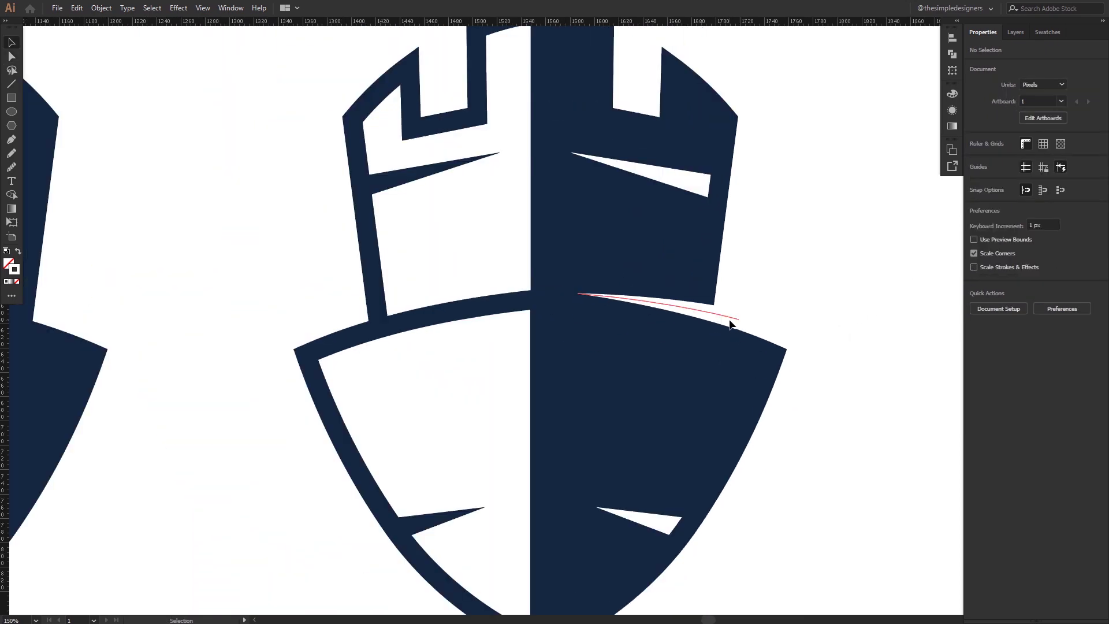
- Extend the outer end of the tapered white stroke past the castle wall and set its weight to 16 pt
{"action": "key", "text": "a"}
{"action": "scroll", "coordinate": [733, 325], "scroll_direction": "up", "scroll_amount": 2}
{"action": "left_click_drag", "start_coordinate": [743, 310], "coordinate": [767, 322]}
{"action": "scroll", "coordinate": [769, 286], "scroll_direction": "down", "scroll_amount": 2}
{"action": "key", "text": "ctrl+shift+a"}
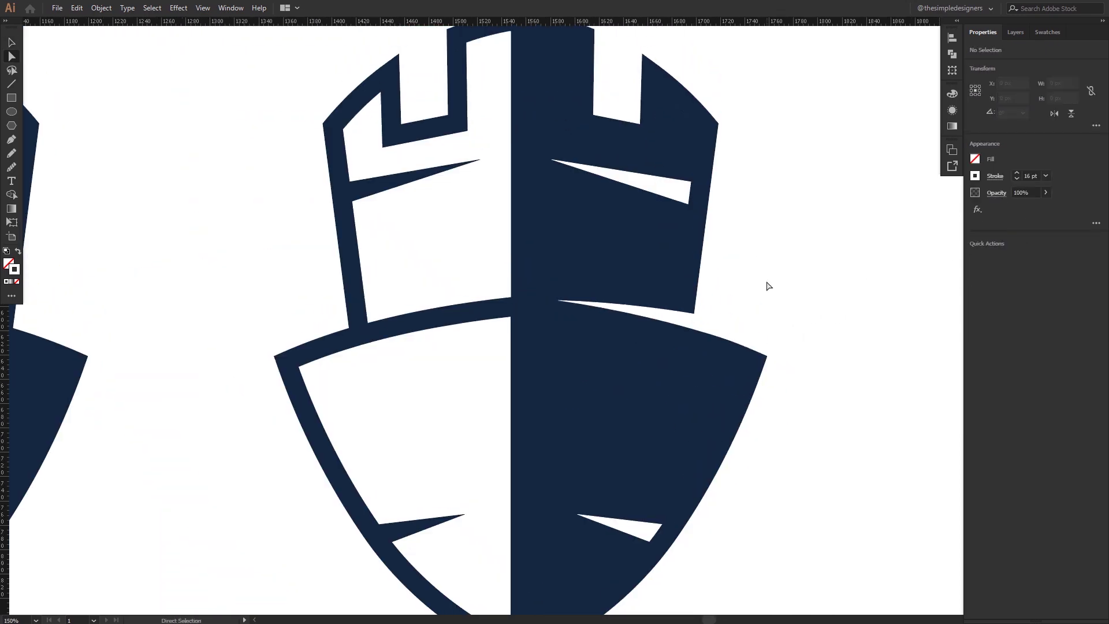
- Expand the tapered white stroke into a filled shape
{"action": "key", "text": "v"}
{"action": "left_click", "coordinate": [713, 324]}
{"action": "left_click", "coordinate": [101, 7]}
{"action": "left_click", "coordinate": [168, 142]}
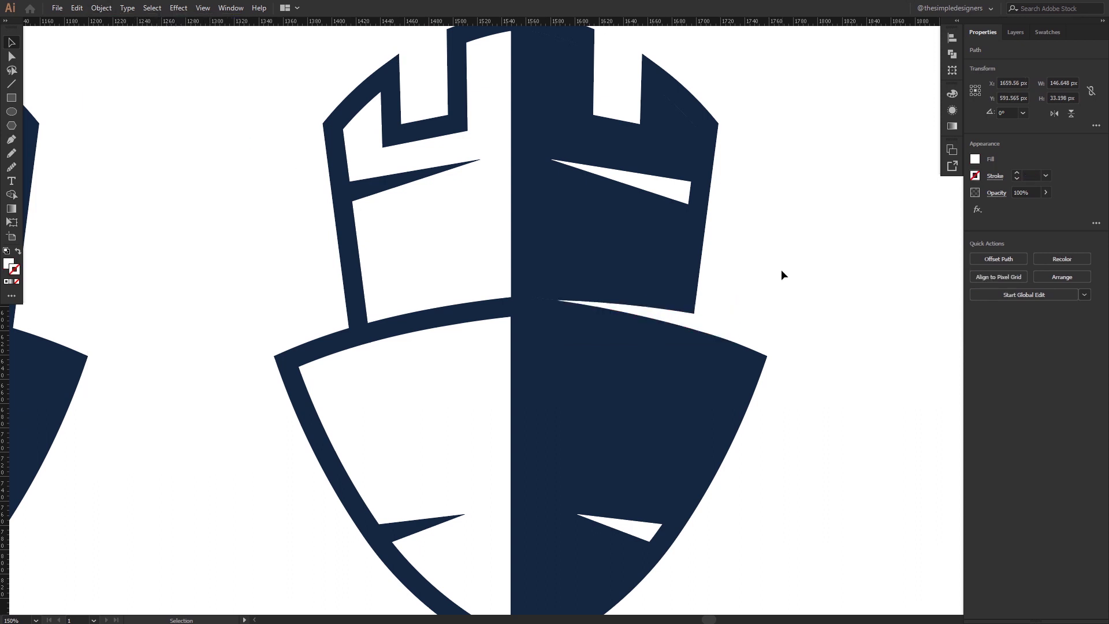
- Reflect a copy of the white wedge across the vertical centre line to the left castle base and fill it navy
{"action": "left_click", "coordinate": [524, 298], "text": "alt"}
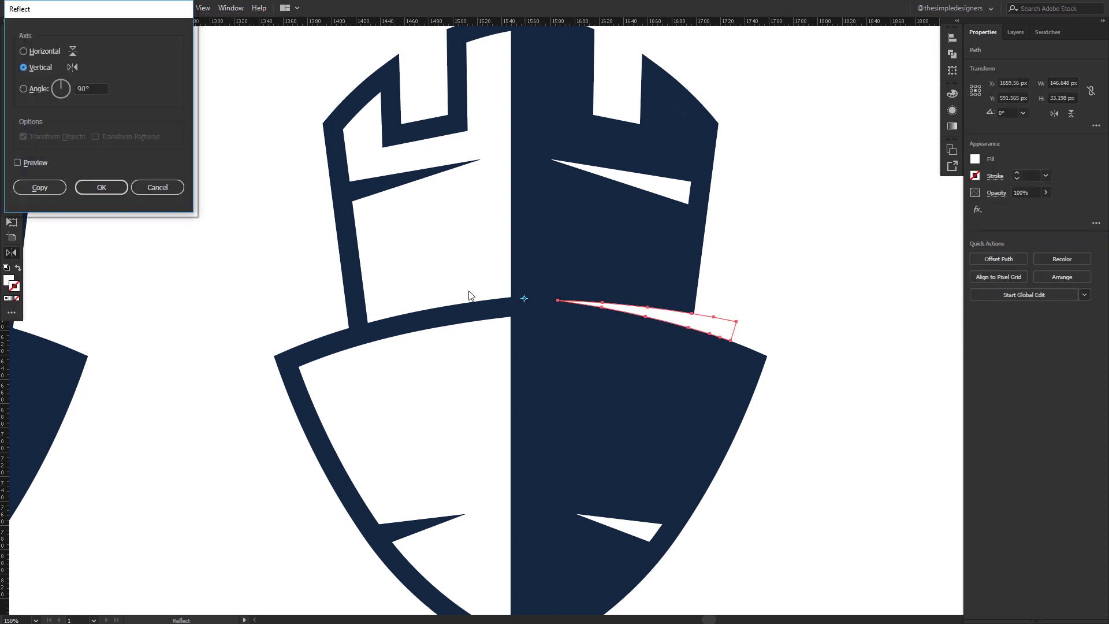
{"action": "left_click", "coordinate": [39, 187]}
{"action": "left_click", "coordinate": [352, 271]}
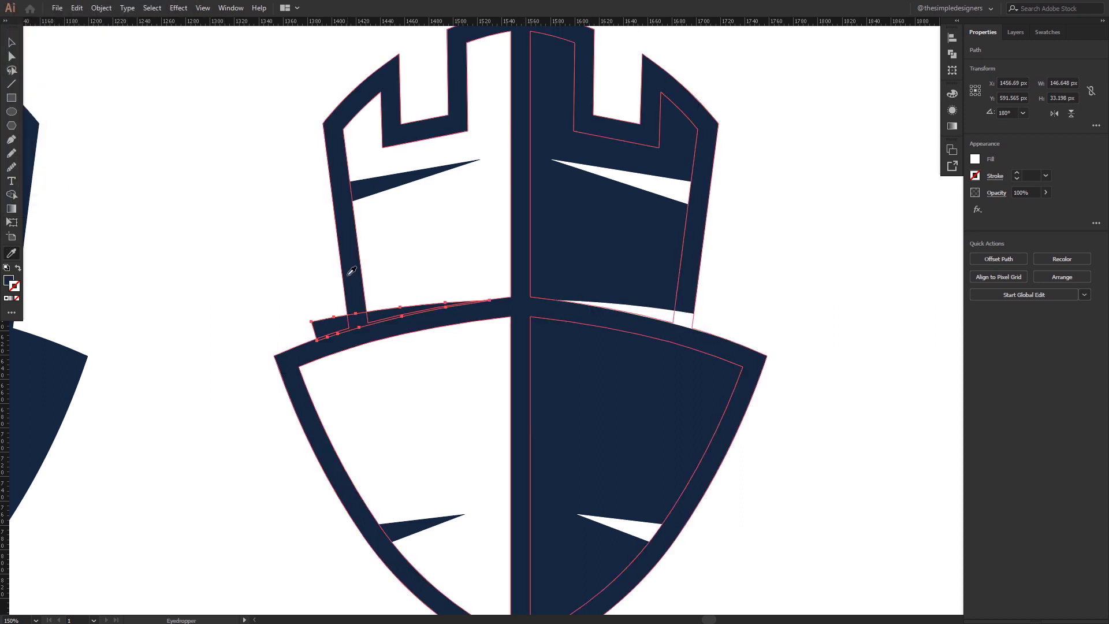
{"action": "key", "text": "v"}
{"action": "left_click", "coordinate": [178, 248]}
- Nudge the navy wedge at the left castle base up by 1 px
{"action": "left_click", "coordinate": [345, 324]}
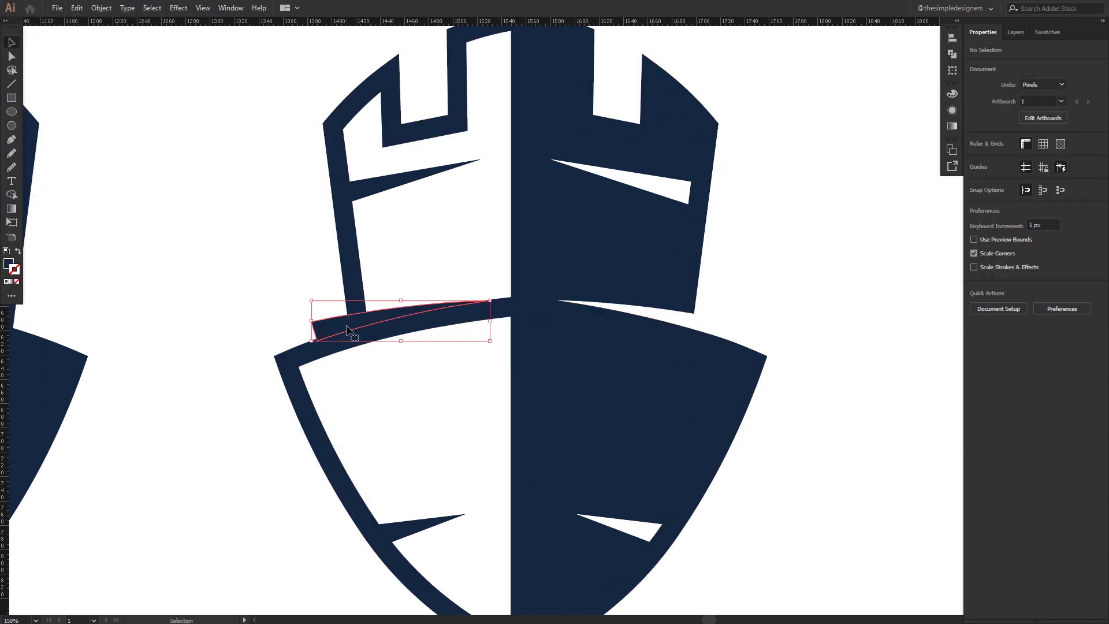
{"action": "scroll", "coordinate": [346, 325], "scroll_direction": "up", "scroll_amount": 3}
{"action": "key", "text": "Up"}
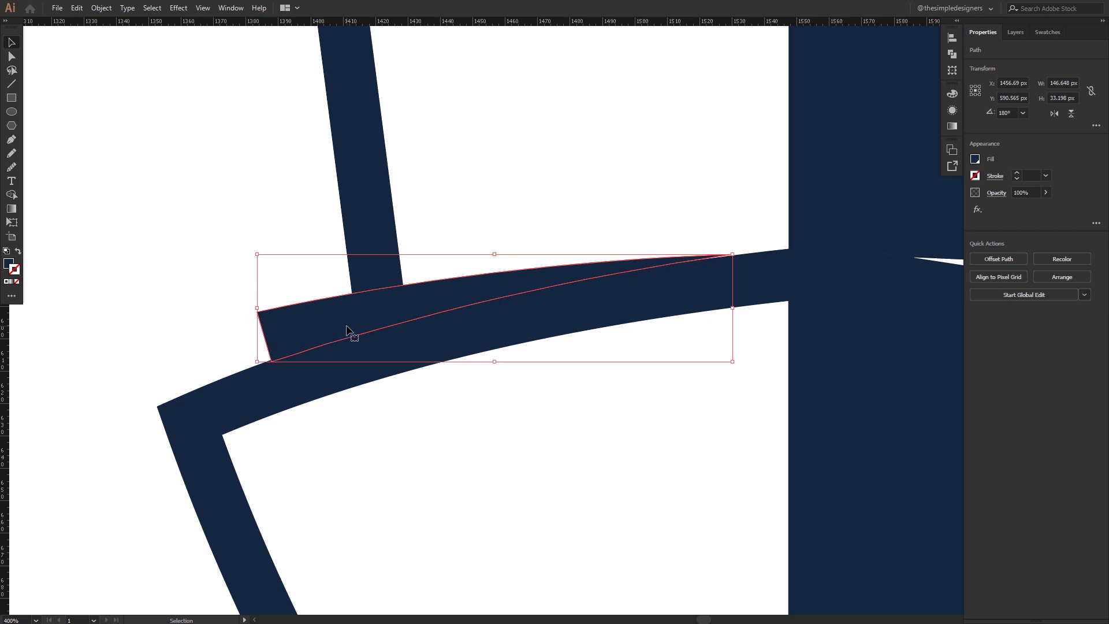
{"action": "left_click", "coordinate": [247, 133]}
- Move the anchors at the navy wedge's inner tip toward the centre to blend the tip into the hull outline
{"action": "key", "text": "a"}
{"action": "left_click", "coordinate": [731, 255]}
{"action": "left_click_drag", "start_coordinate": [730, 256], "coordinate": [737, 259]}
{"action": "left_click", "coordinate": [293, 253]}
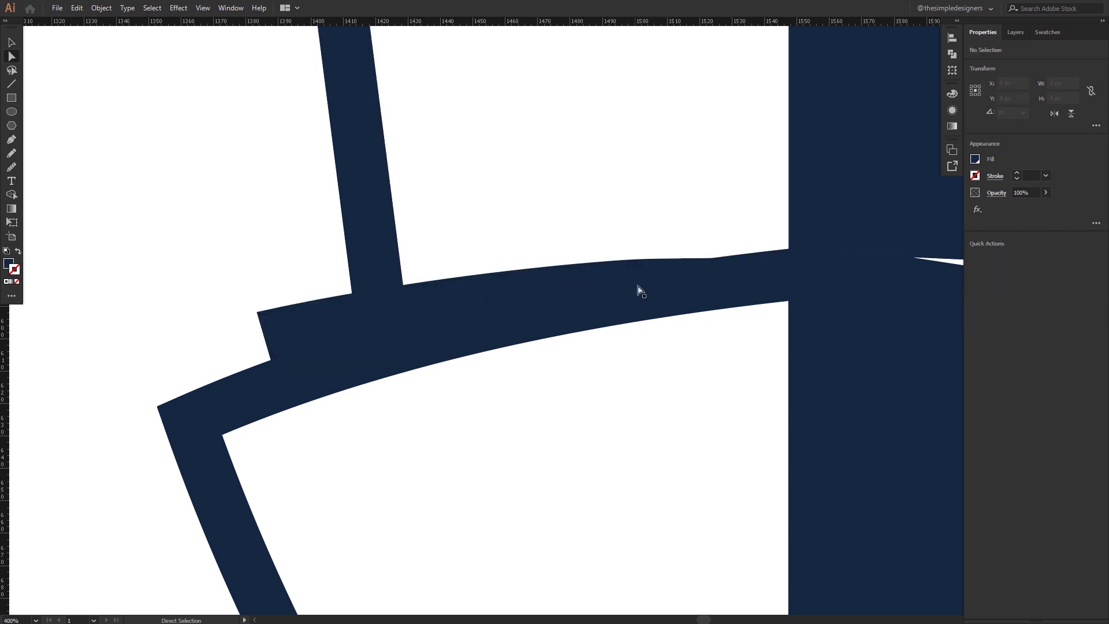
{"action": "left_click", "coordinate": [712, 272]}
{"action": "scroll", "coordinate": [732, 255], "scroll_direction": "up", "scroll_amount": 3}
{"action": "left_click", "coordinate": [735, 255]}
{"action": "left_click_drag", "start_coordinate": [747, 235], "coordinate": [753, 237]}
{"action": "scroll", "coordinate": [618, 295], "scroll_direction": "down", "scroll_amount": 3}
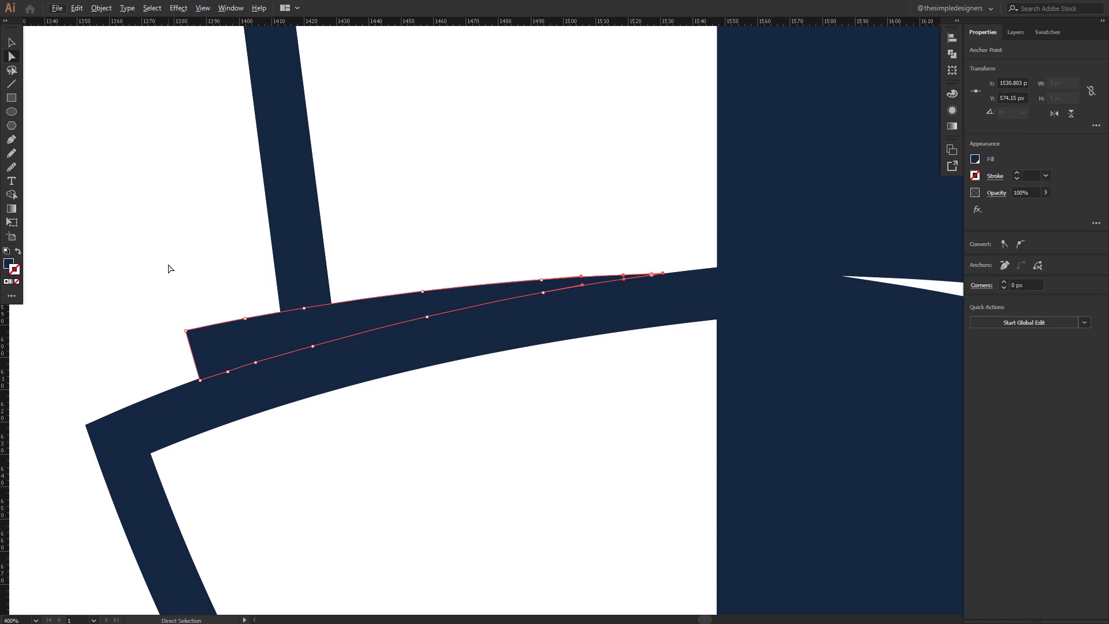
- Cut the navy wedge at the castle wall's outer edge with Scissors and delete the piece sticking out beyond the wall
{"action": "left_click", "coordinate": [193, 334]}
{"action": "key", "text": "c"}
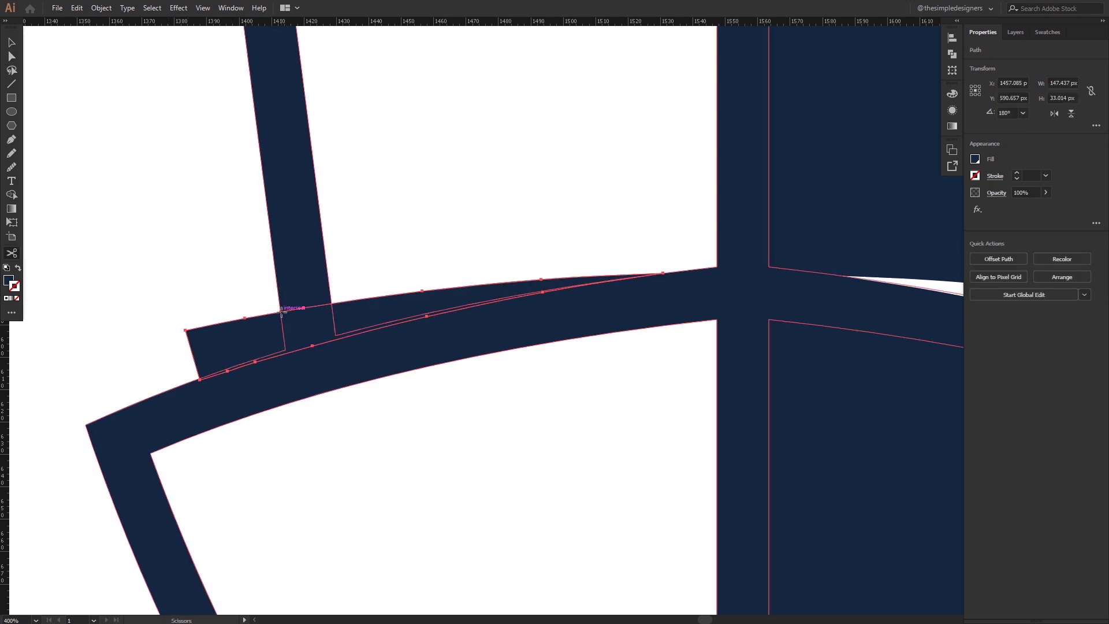
{"action": "left_click", "coordinate": [282, 311]}
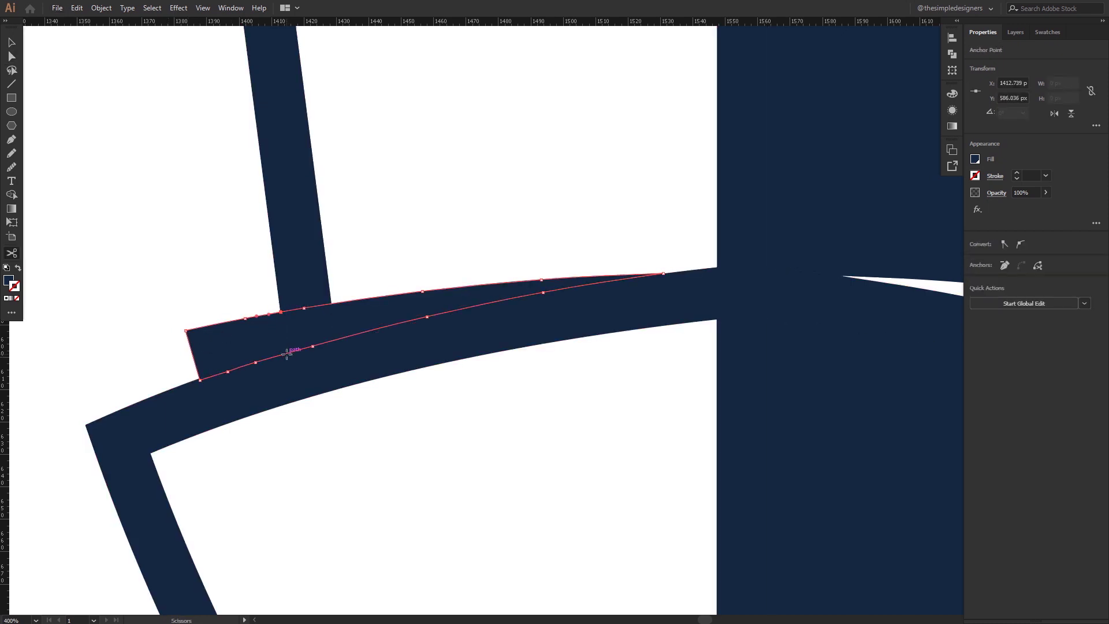
{"action": "key", "text": "v"}
{"action": "left_click", "coordinate": [240, 344]}
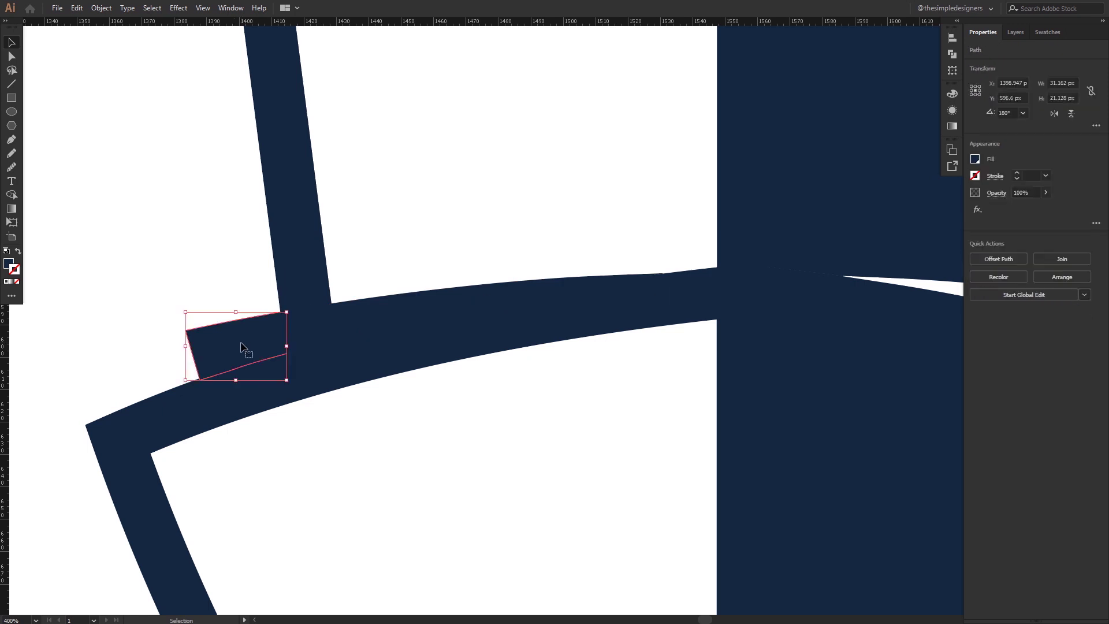
{"action": "key", "text": "Delete"}
- Draw a closed triangular flag about 123 px wide and 56 px tall pointing right from the mast with the Pen tool
{"action": "key", "text": "ctrl+1"}
{"action": "key", "text": "ctrl+minus"}
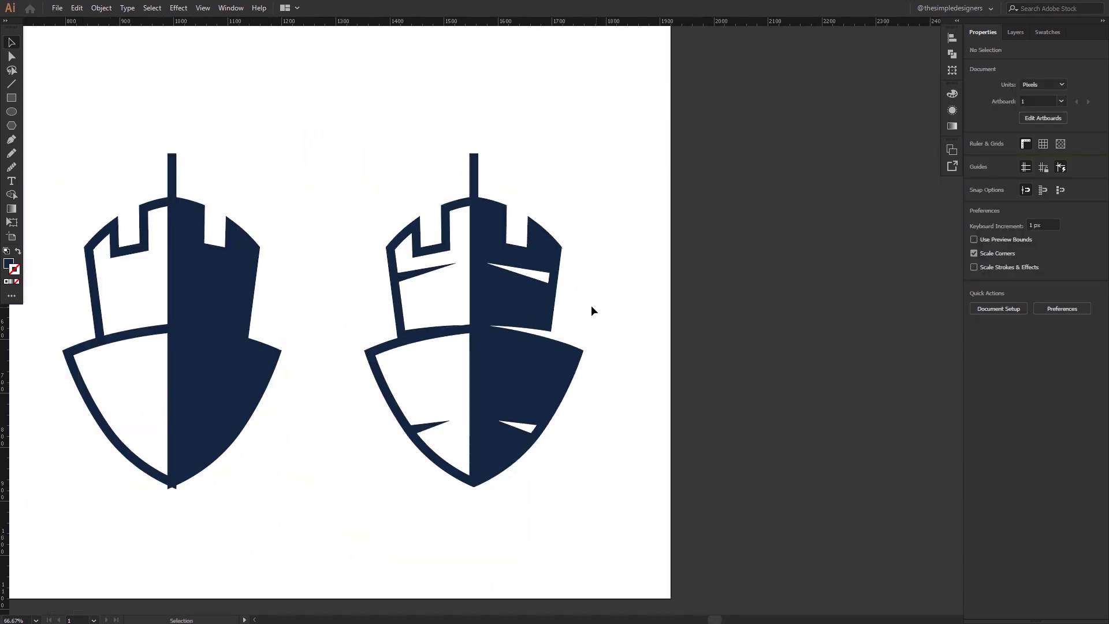
{"action": "key", "text": "p"}
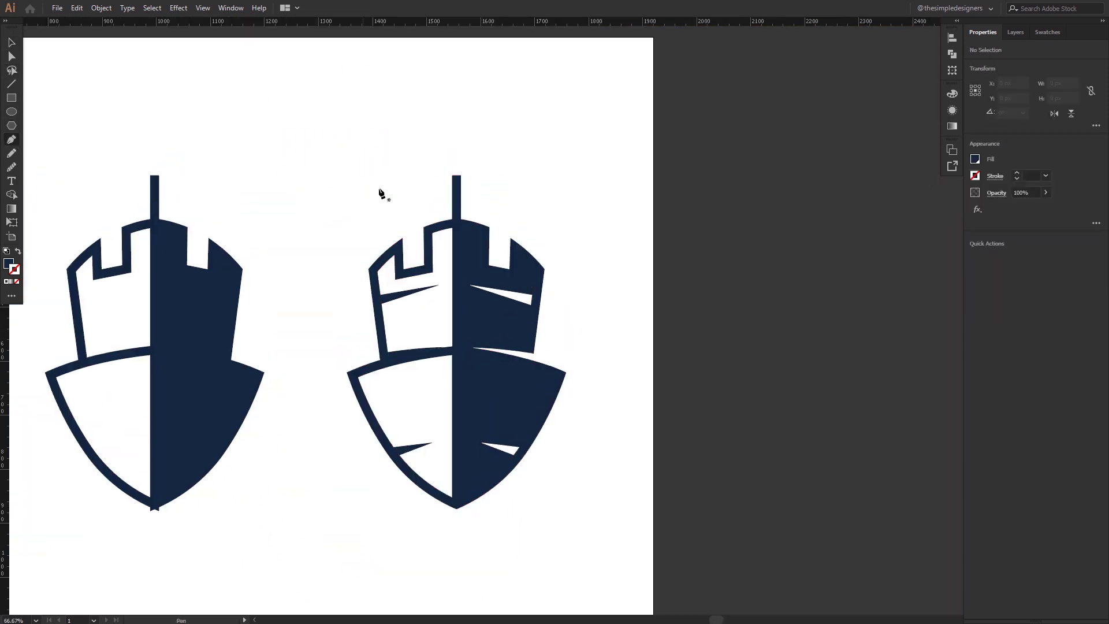
{"action": "scroll", "coordinate": [462, 191], "scroll_direction": "up", "scroll_amount": 2}
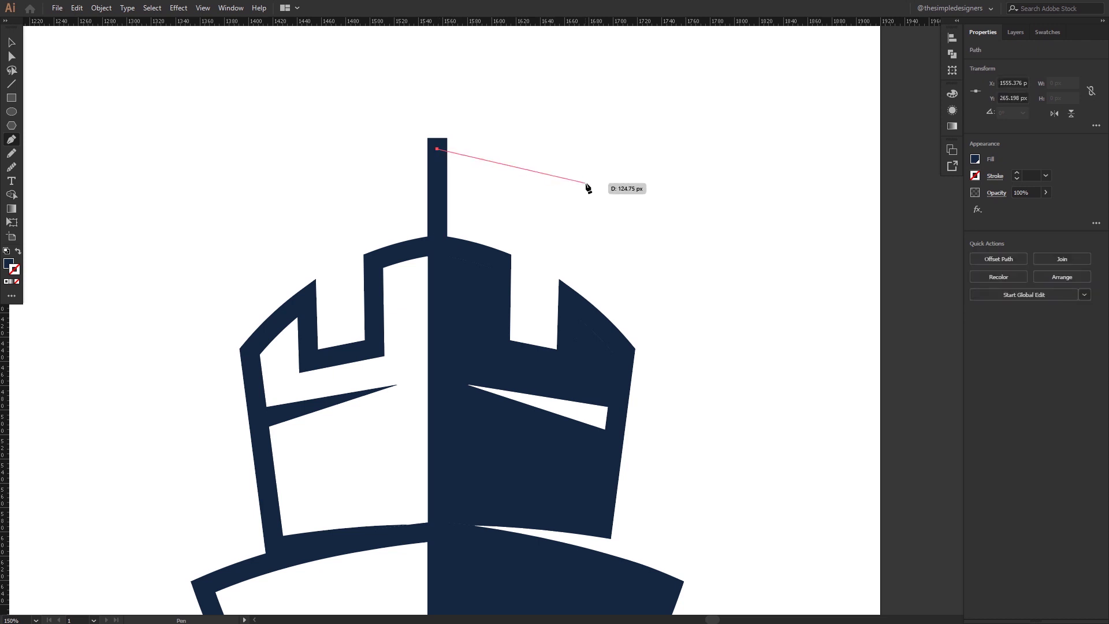
{"action": "left_click", "coordinate": [437, 217]}
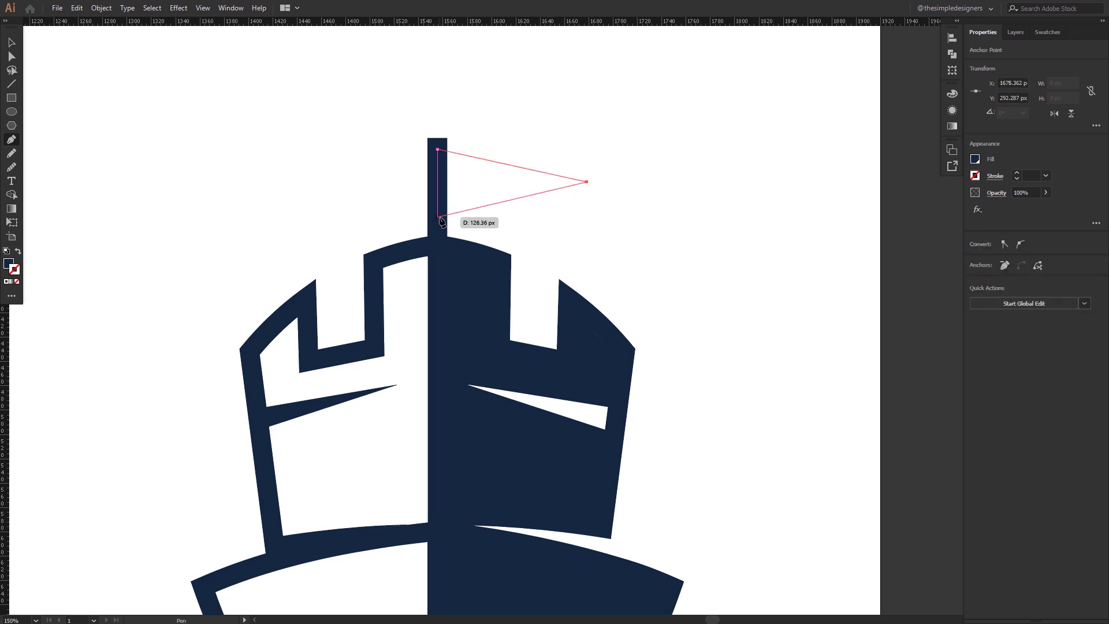
{"action": "left_click", "coordinate": [437, 149]}
- Apply an Arc warp effect to the triangular flag so its edges sag in a curve
{"action": "key", "text": "v"}
{"action": "left_click", "coordinate": [478, 194]}
{"action": "left_click", "coordinate": [187, 8]}
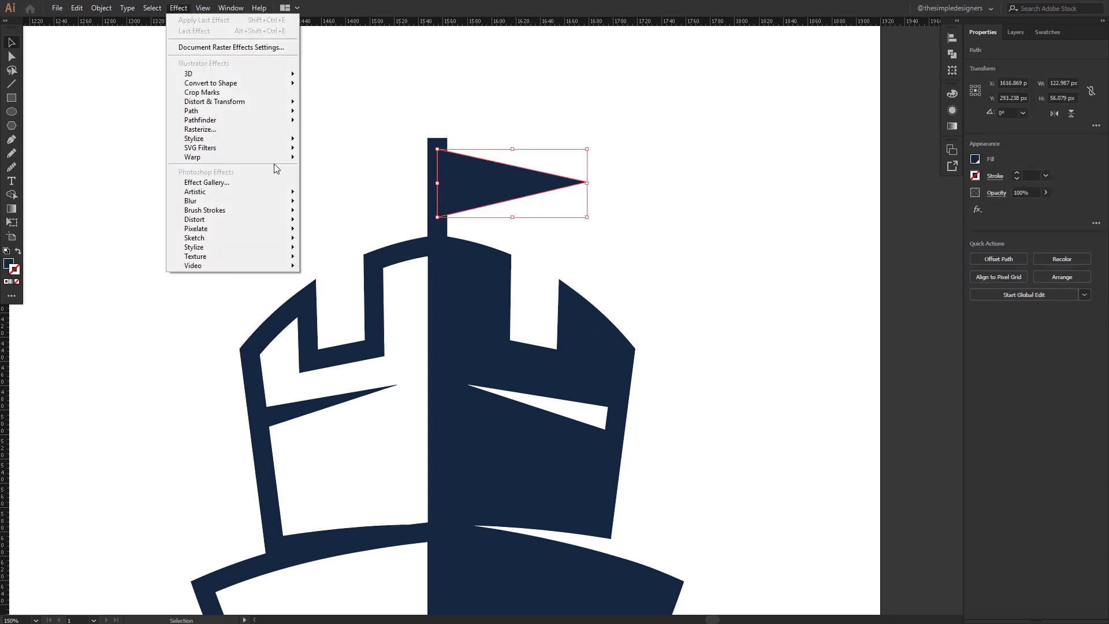
{"action": "left_click", "coordinate": [339, 158]}
{"action": "left_click_drag", "start_coordinate": [144, 66], "coordinate": [106, 70]}
{"action": "left_click", "coordinate": [130, 154]}
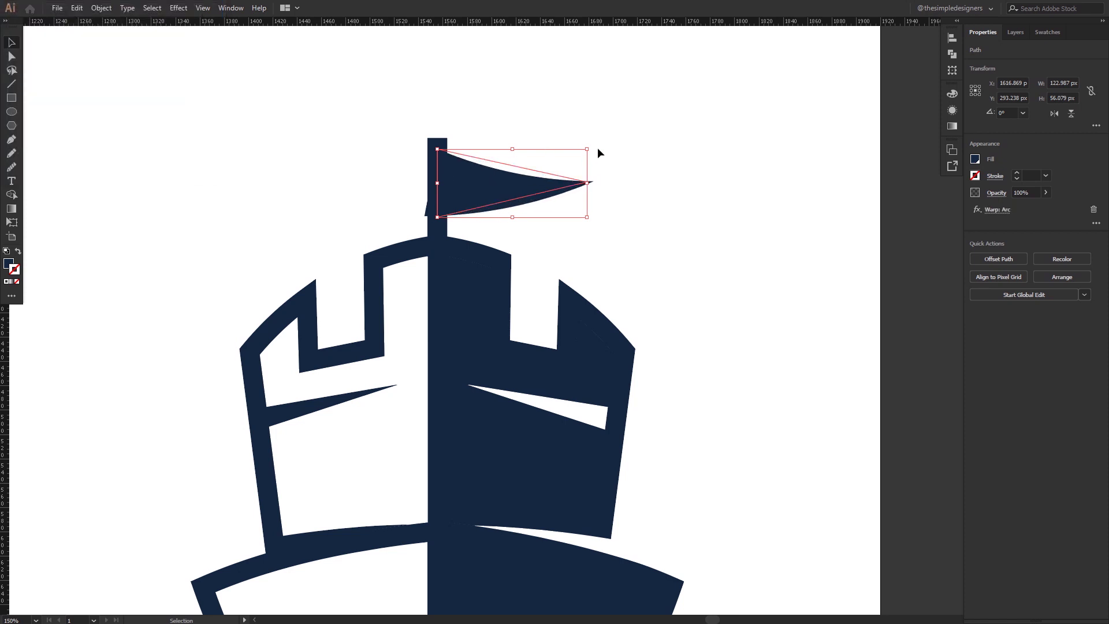
- Rotate the warped flag about 6° counter-clockwise and reposition it against the mast
{"action": "left_click_drag", "start_coordinate": [590, 143], "coordinate": [585, 136]}
{"action": "left_click_drag", "start_coordinate": [497, 177], "coordinate": [495, 183]}
{"action": "key", "text": "ctrl+shift+a"}
- Expand the appearance of the warped flag into a plain editable path
{"action": "left_click", "coordinate": [507, 178]}
{"action": "left_click", "coordinate": [101, 8]}
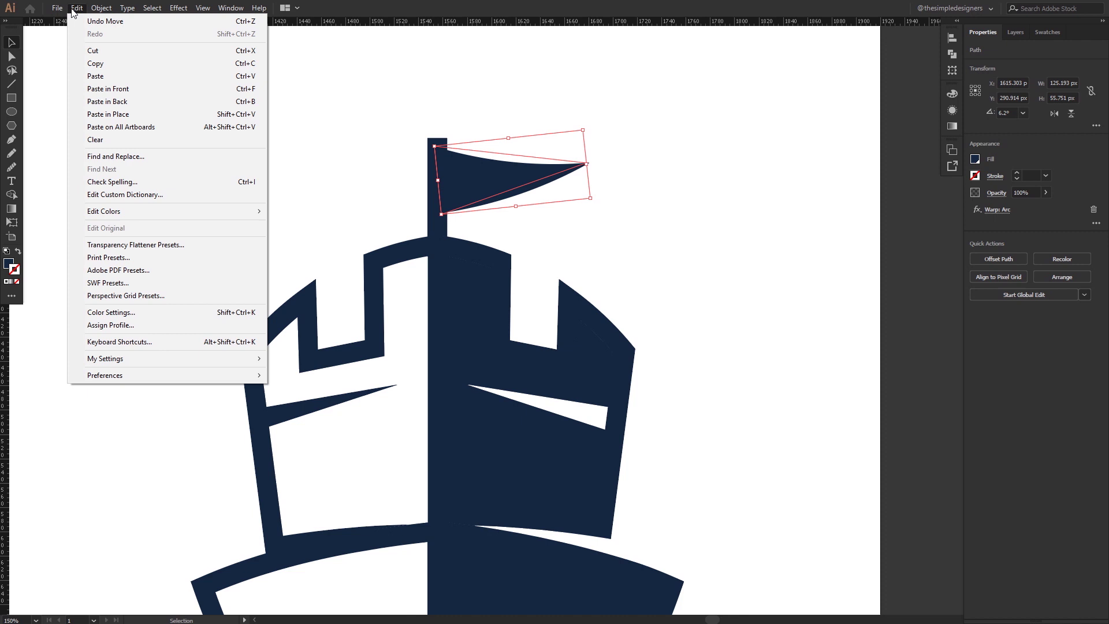
{"action": "left_click", "coordinate": [138, 148]}
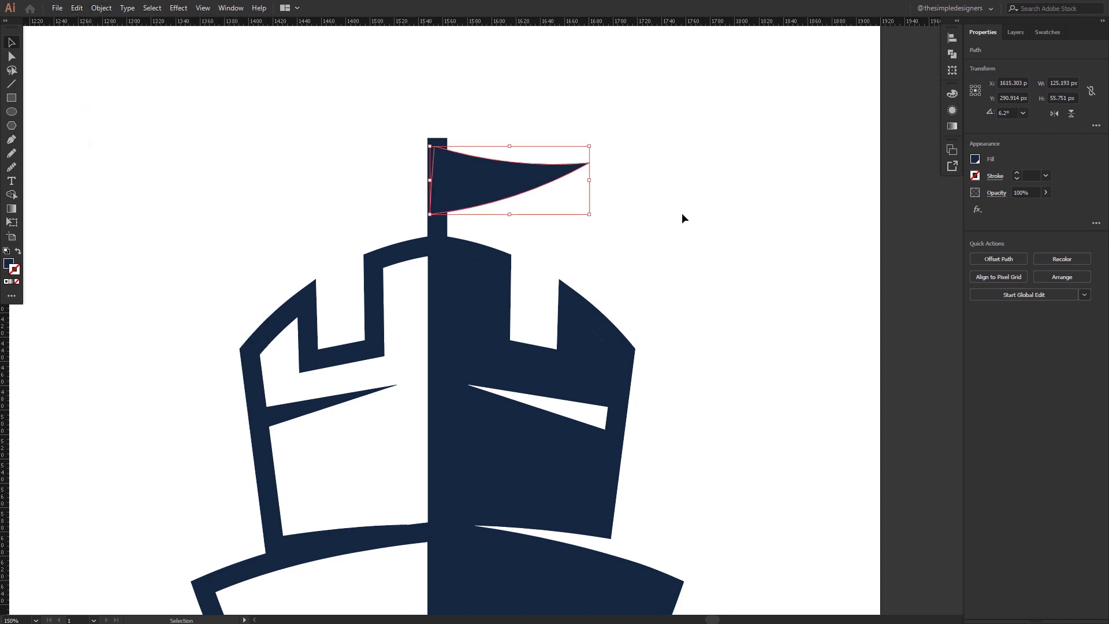
- Nudge the expanded flag slightly up and to the right on the mast
{"action": "left_click", "coordinate": [682, 212]}
{"action": "left_click", "coordinate": [492, 181]}
{"action": "key", "text": "Up"}
{"action": "key", "text": "Right"}
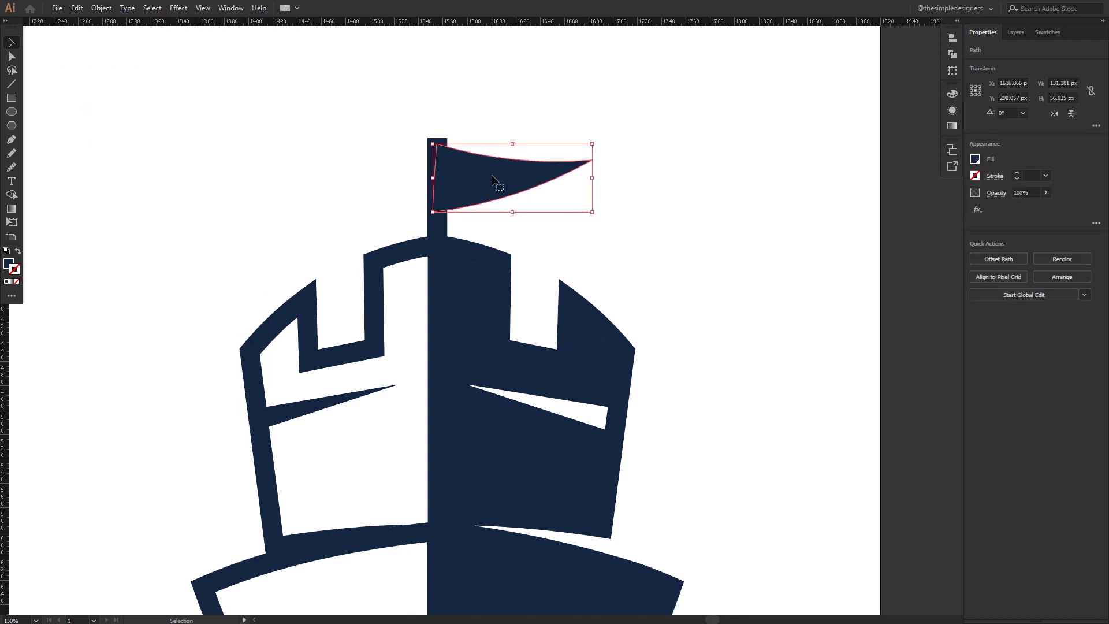
{"action": "left_click", "coordinate": [683, 204]}
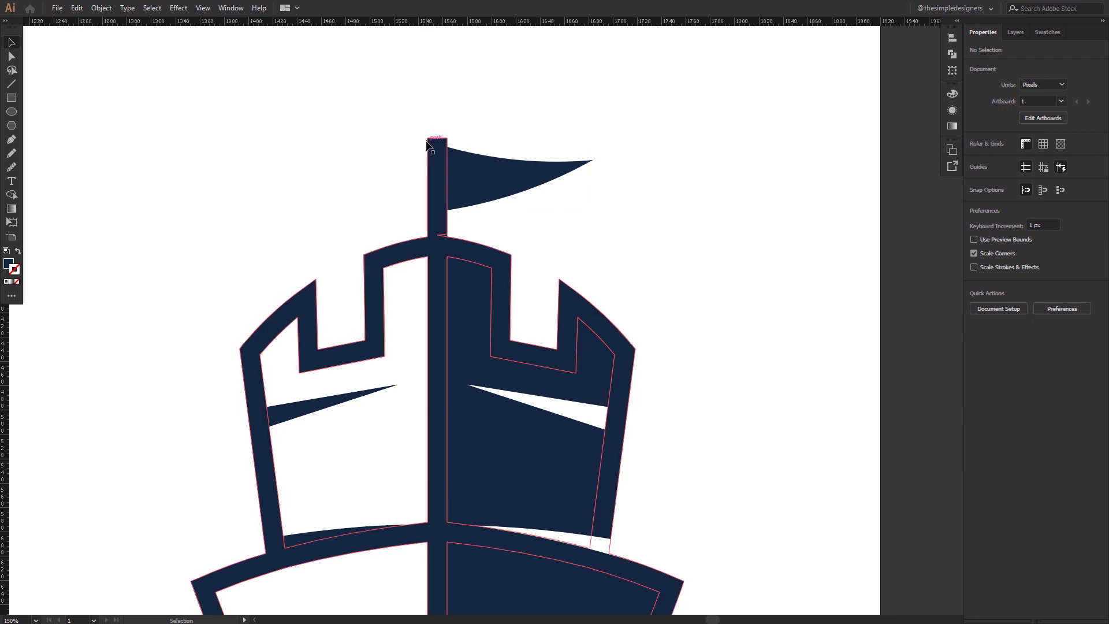
- Add an anchor point at the middle of the mast's top edge
{"action": "key", "text": "a"}
{"action": "scroll", "coordinate": [448, 140], "scroll_direction": "up", "scroll_amount": 4}
{"action": "left_click", "coordinate": [504, 156]}
{"action": "key", "text": "ctrl+shift+a"}
{"action": "key", "text": "p"}
{"action": "key", "text": "plus"}
{"action": "left_click", "coordinate": [465, 156]}
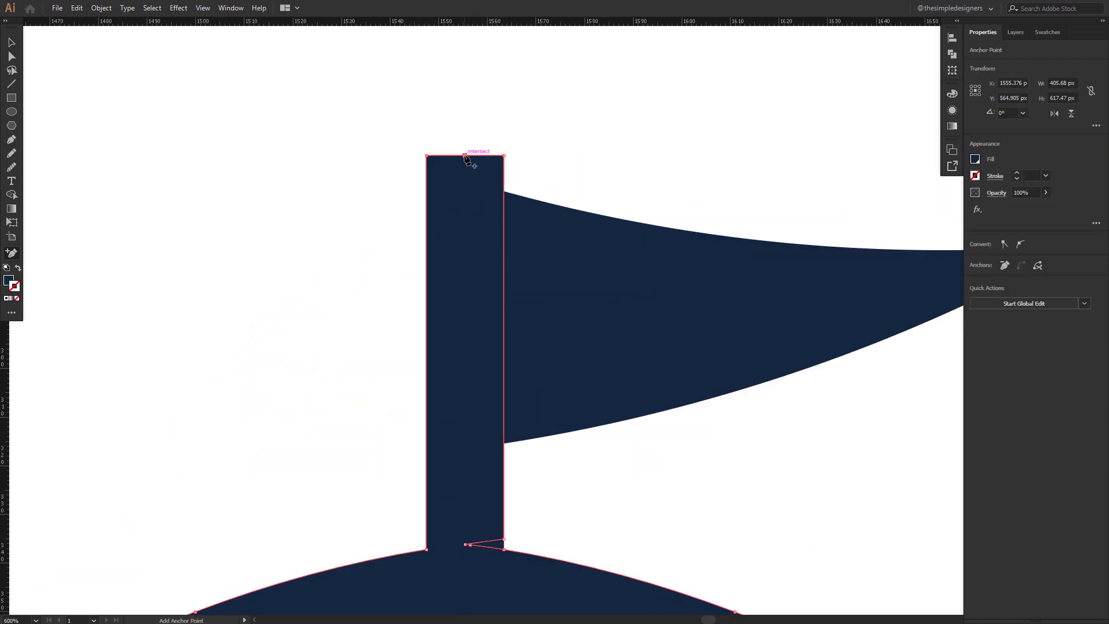
- Lower the mast's two top corner anchors equally to give the mast a pointed tip
{"action": "key", "text": "a"}
{"action": "left_click", "coordinate": [504, 155]}
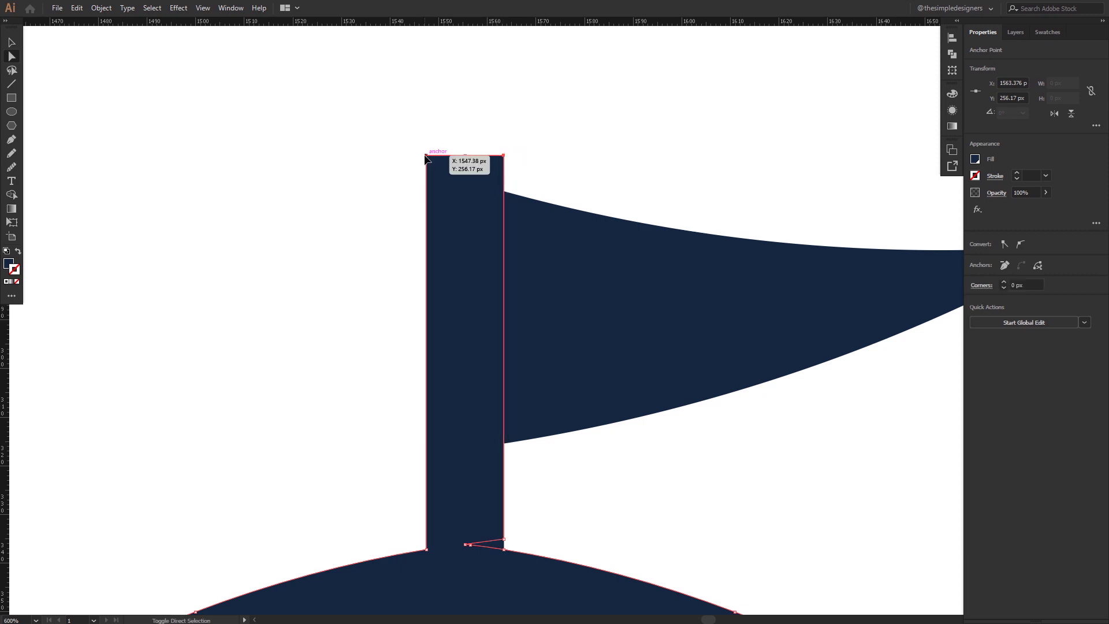
{"action": "left_click", "coordinate": [425, 155], "text": "shift"}
{"action": "key", "text": "shift+Down"}
{"action": "key", "text": "shift+Up"}
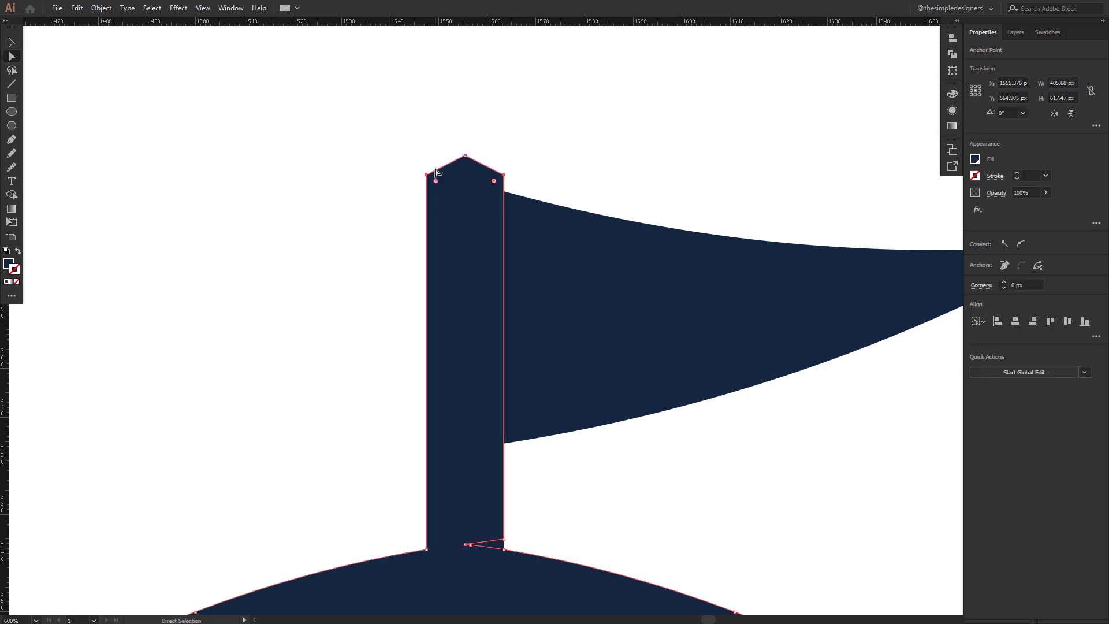
- Bring the flag to the front and nudge it up 3 px on the mast
{"action": "left_click", "coordinate": [581, 277]}
{"action": "key", "text": "ctrl+shift+bracketright"}
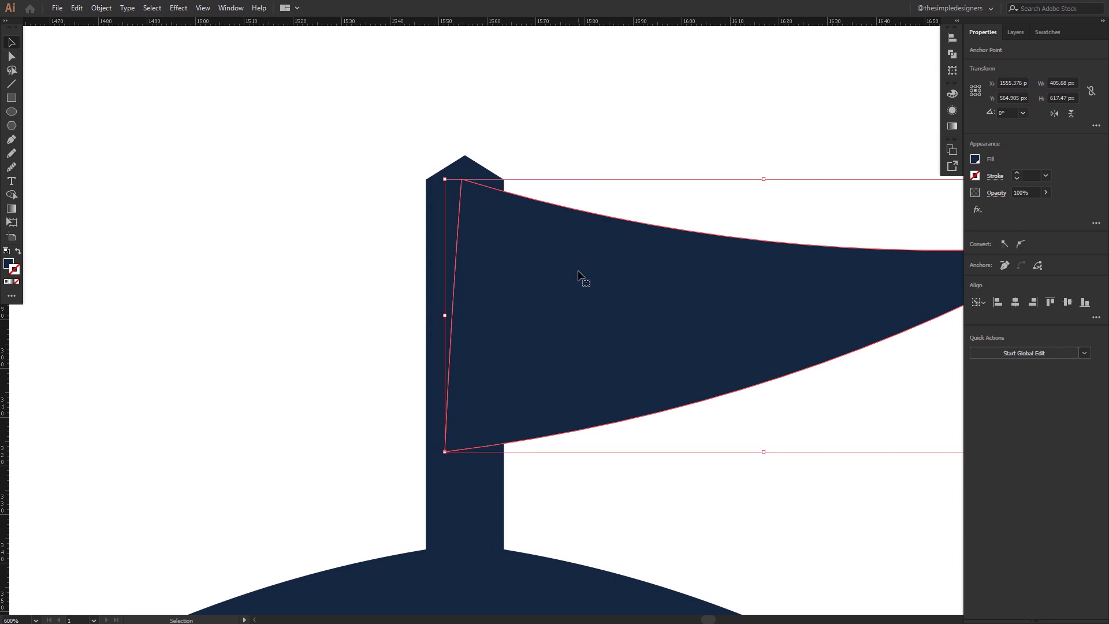
{"action": "key", "text": "v"}
{"action": "key", "text": "Up"}
{"action": "key", "text": "Up"}
{"action": "key", "text": "Up"}
{"action": "key", "text": "Down"}
{"action": "left_click", "coordinate": [515, 126]}
{"action": "scroll", "coordinate": [515, 126], "scroll_direction": "down", "scroll_amount": 4}
{"action": "scroll", "coordinate": [525, 169], "scroll_direction": "up", "scroll_amount": 2}
- Lower the flag on the mast, rotate it about 3.6° counter-clockwise and adjust its position
{"action": "left_click", "coordinate": [526, 179]}
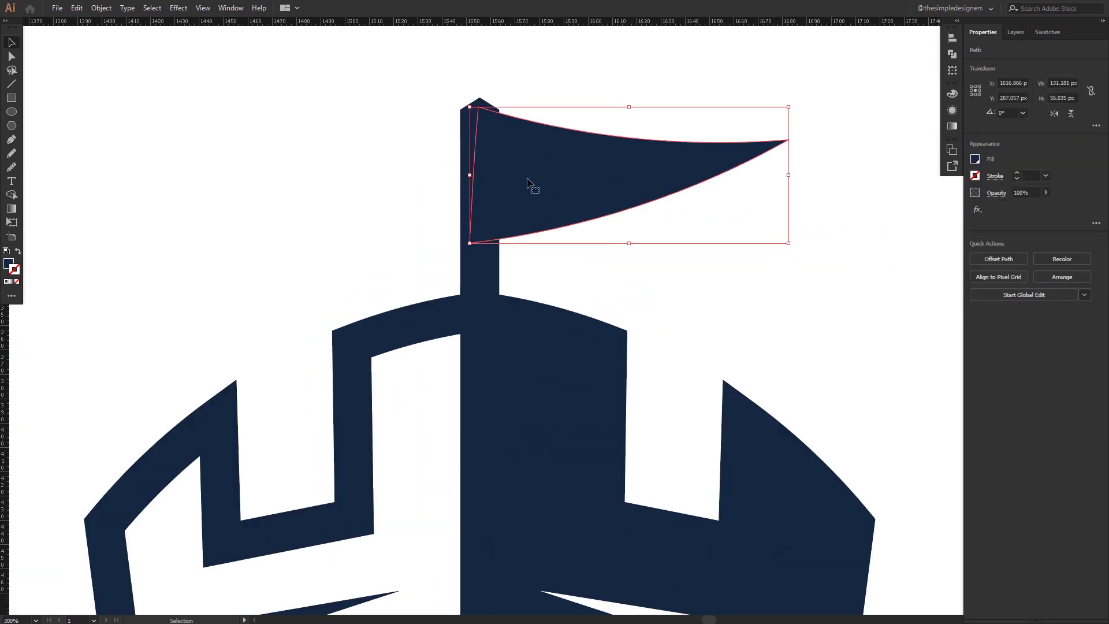
{"action": "key", "text": "Down"}
{"action": "key", "text": "Down"}
{"action": "key", "text": "Down"}
{"action": "key", "text": "Down"}
{"action": "left_click_drag", "start_coordinate": [794, 255], "coordinate": [799, 243]}
{"action": "left_click_drag", "start_coordinate": [577, 198], "coordinate": [583, 192]}
{"action": "left_click", "coordinate": [601, 264]}
{"action": "scroll", "coordinate": [600, 265], "scroll_direction": "down", "scroll_amount": 3}
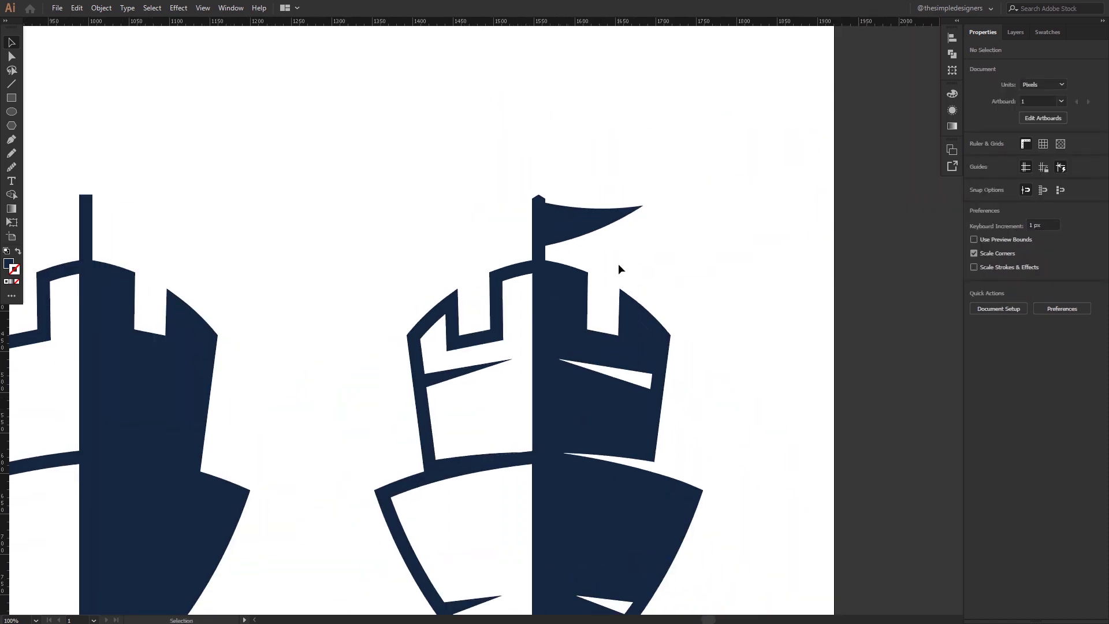
- Narrow the flag by pulling its outer end in toward the mast
{"action": "scroll", "coordinate": [618, 263], "scroll_direction": "down", "scroll_amount": 1}
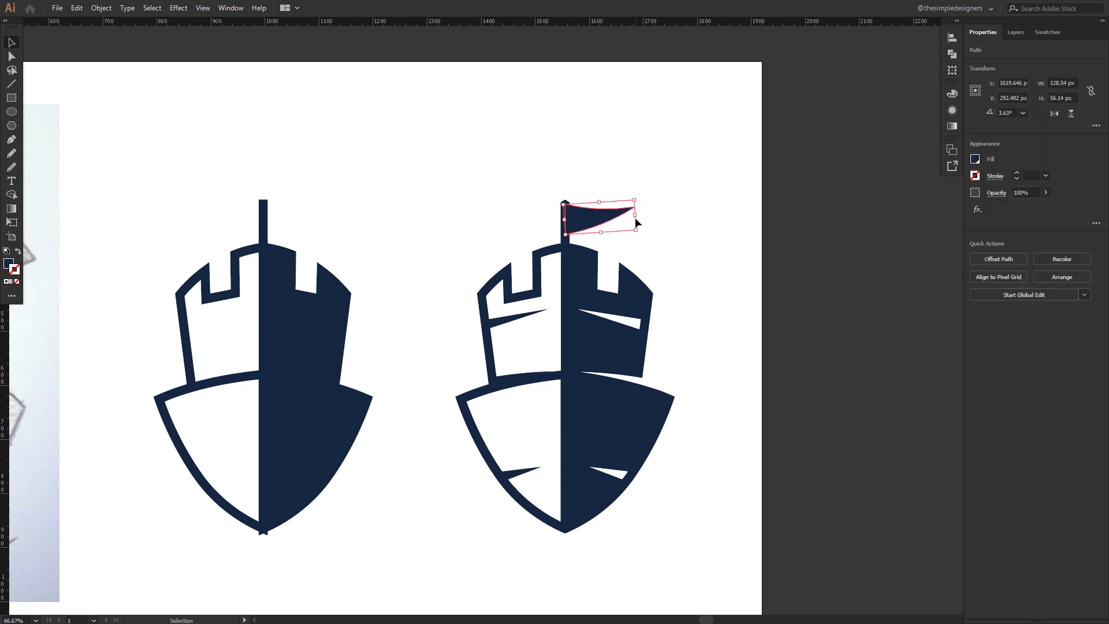
{"action": "left_click_drag", "start_coordinate": [628, 216], "coordinate": [619, 217]}
{"action": "left_click", "coordinate": [671, 220]}
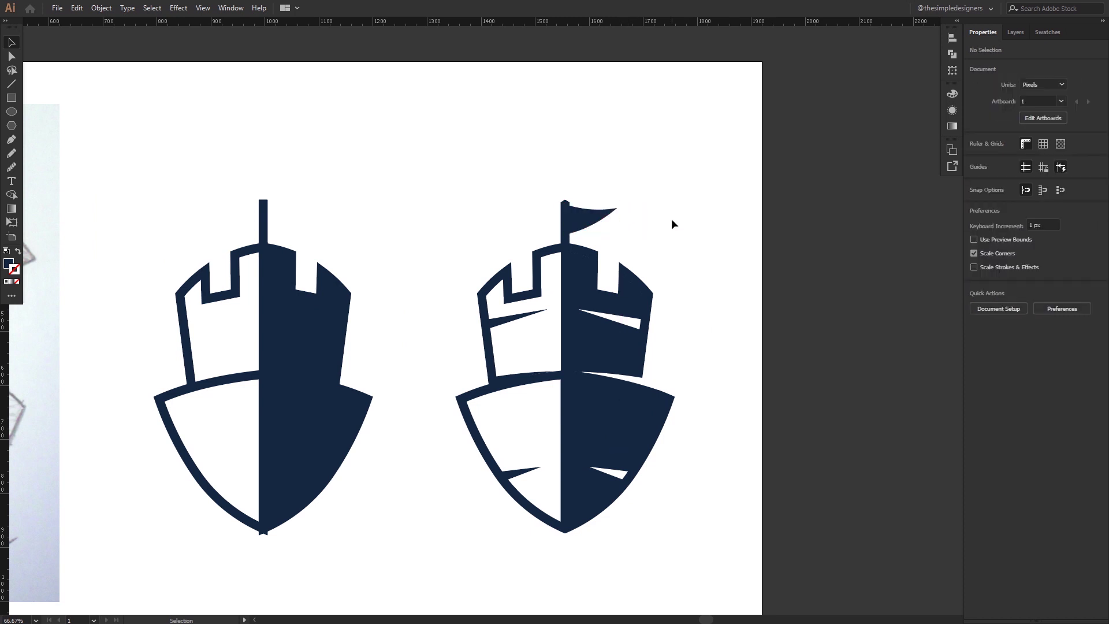
- Select the whole flagged logo and use Shape Builder to clear the leftover wedge overlaps at the solid side's castle base and hull edge
{"action": "left_click_drag", "start_coordinate": [701, 520], "coordinate": [449, 196]}
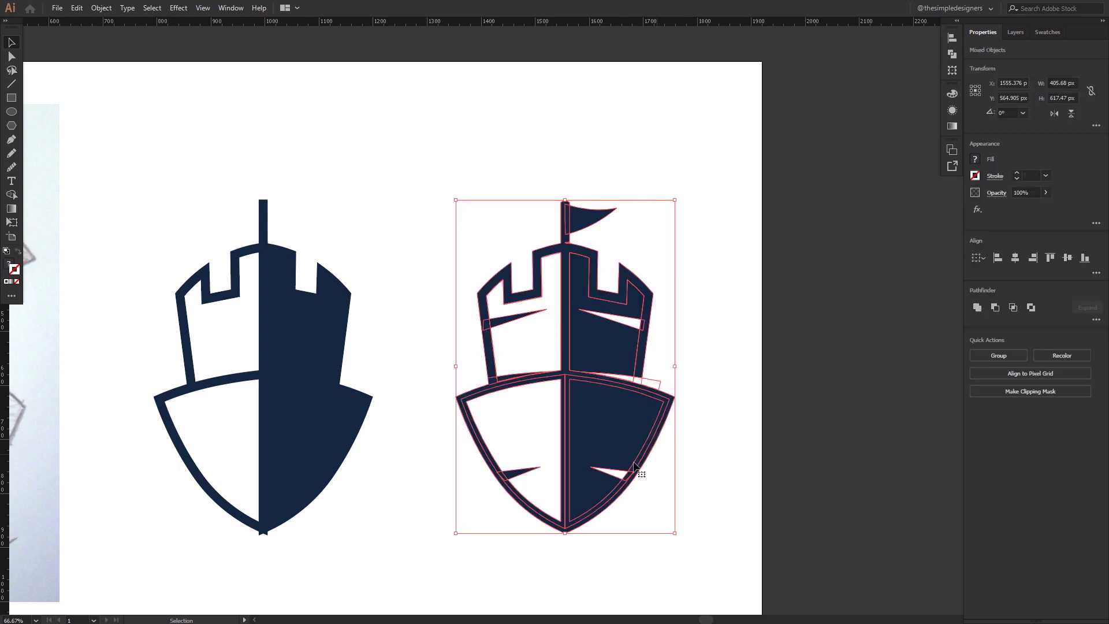
{"action": "key", "text": "shift+m"}
{"action": "scroll", "coordinate": [634, 466], "scroll_direction": "up", "scroll_amount": 2}
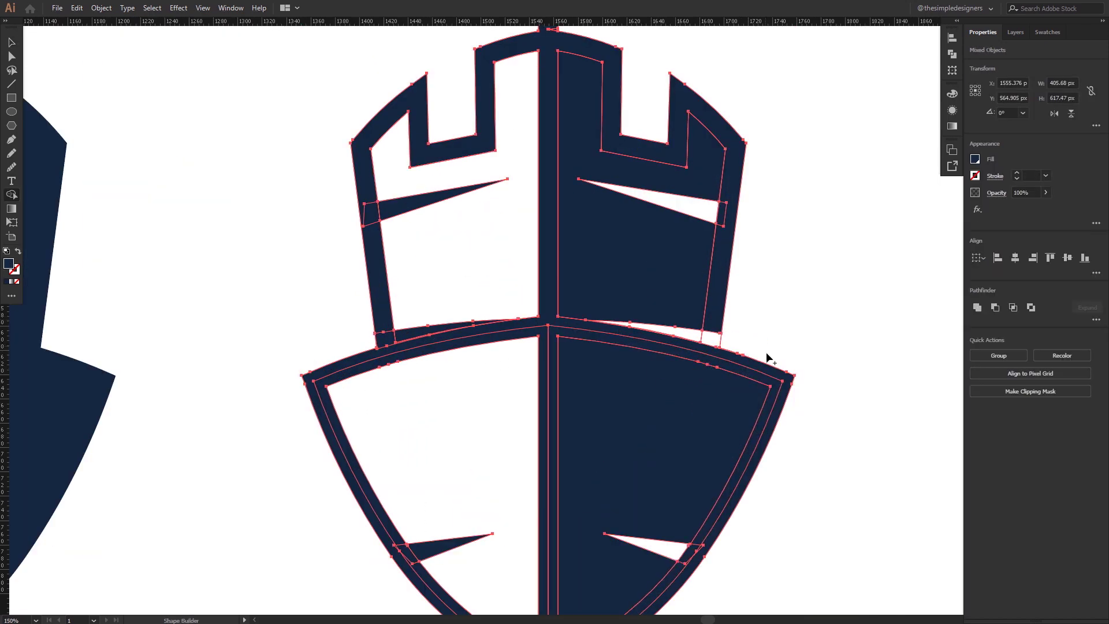
{"action": "mouse_move", "coordinate": [738, 346]}
{"action": "left_mouse_down"}
{"action": "mouse_move", "coordinate": [681, 337]}
{"action": "mouse_move", "coordinate": [699, 549]}
{"action": "left_mouse_up"}
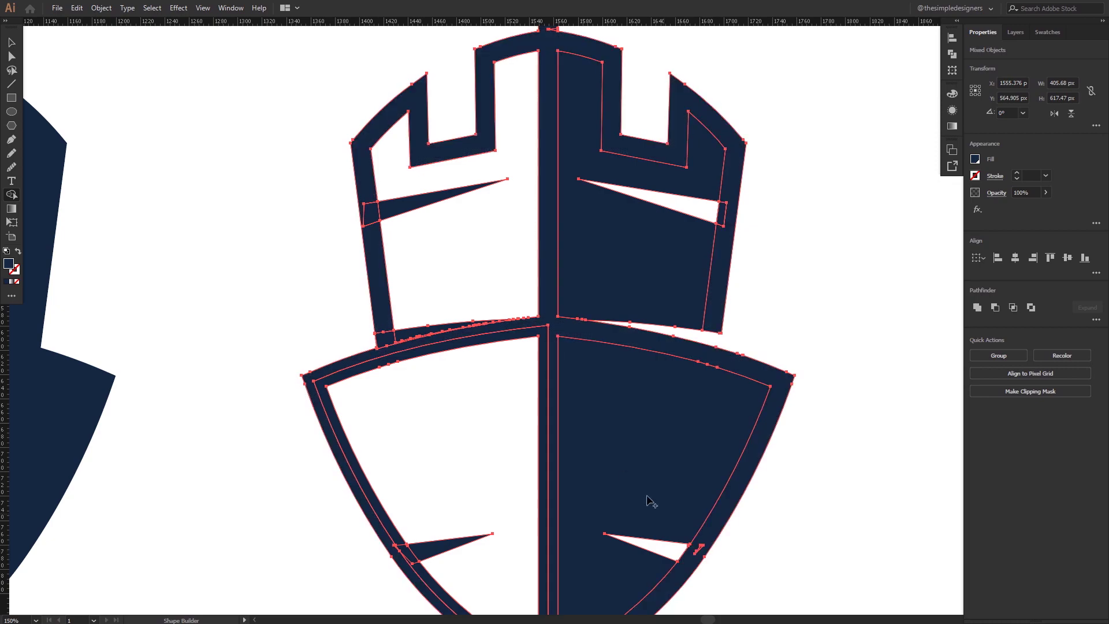
{"action": "scroll", "coordinate": [676, 529], "scroll_direction": "up", "scroll_amount": 2}
{"action": "scroll", "coordinate": [589, 378], "scroll_direction": "down", "scroll_amount": 4}
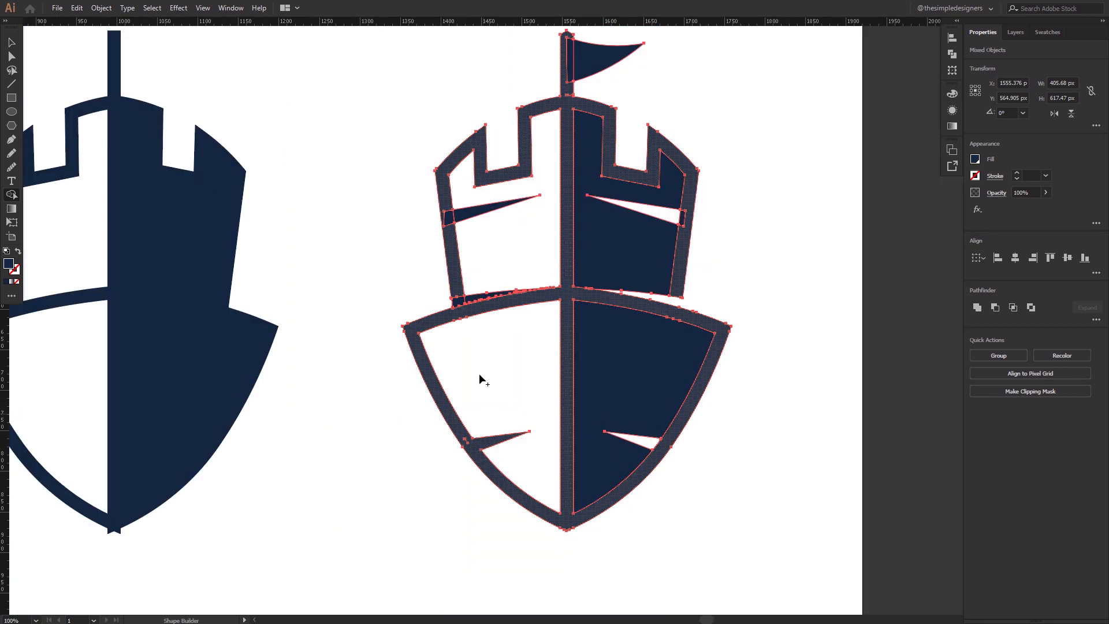
- Merge the navy base wedge and slits on the outlined side into the castle and hull outlines with Shape Builder
{"action": "left_click_drag", "start_coordinate": [510, 297], "coordinate": [460, 302]}
{"action": "scroll", "coordinate": [531, 293], "scroll_direction": "up", "scroll_amount": 4}
{"action": "scroll", "coordinate": [433, 306], "scroll_direction": "down", "scroll_amount": 2}
{"action": "left_click_drag", "start_coordinate": [354, 146], "coordinate": [315, 133]}
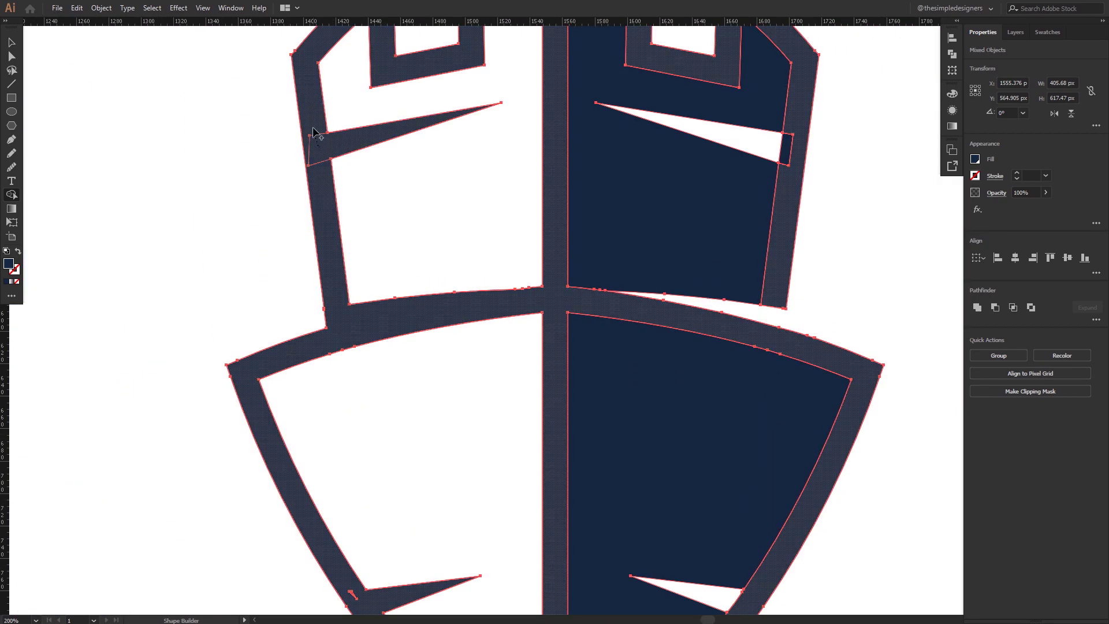
{"action": "scroll", "coordinate": [565, 168], "scroll_direction": "up", "scroll_amount": 2}
{"action": "scroll", "coordinate": [540, 331], "scroll_direction": "up", "scroll_amount": 3}
{"action": "scroll", "coordinate": [539, 331], "scroll_direction": "down", "scroll_amount": 4}
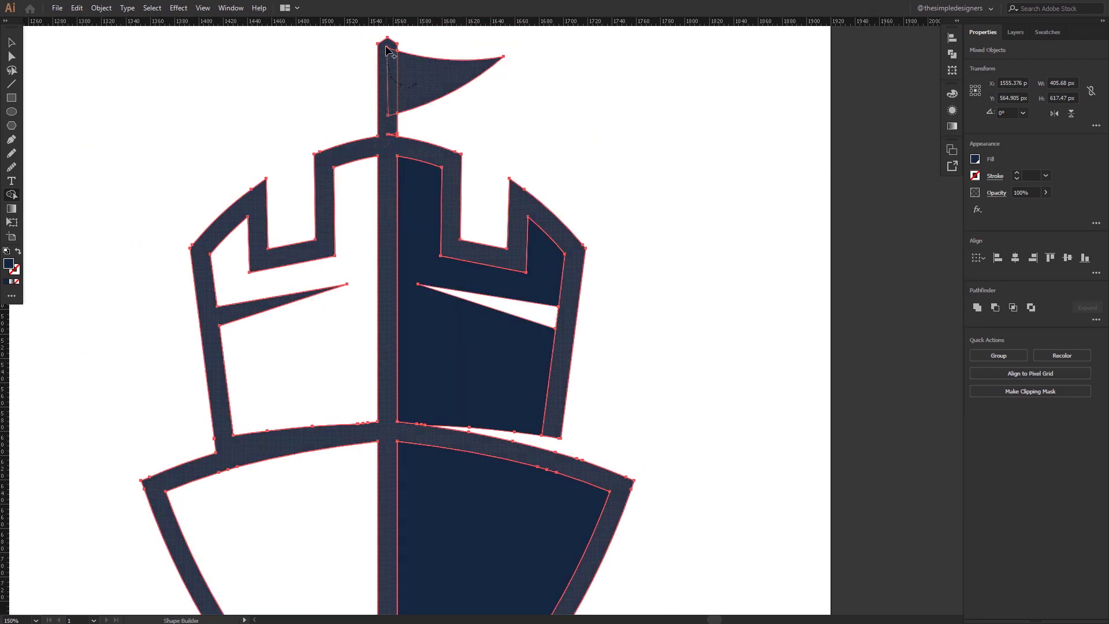
- Unite the flag with the mast using Shape Builder, finish the remaining overlaps and deselect the logo
{"action": "scroll", "coordinate": [396, 136], "scroll_direction": "up", "scroll_amount": 3}
{"action": "scroll", "coordinate": [513, 290], "scroll_direction": "down", "scroll_amount": 3}
{"action": "scroll", "coordinate": [603, 326], "scroll_direction": "down", "scroll_amount": 3}
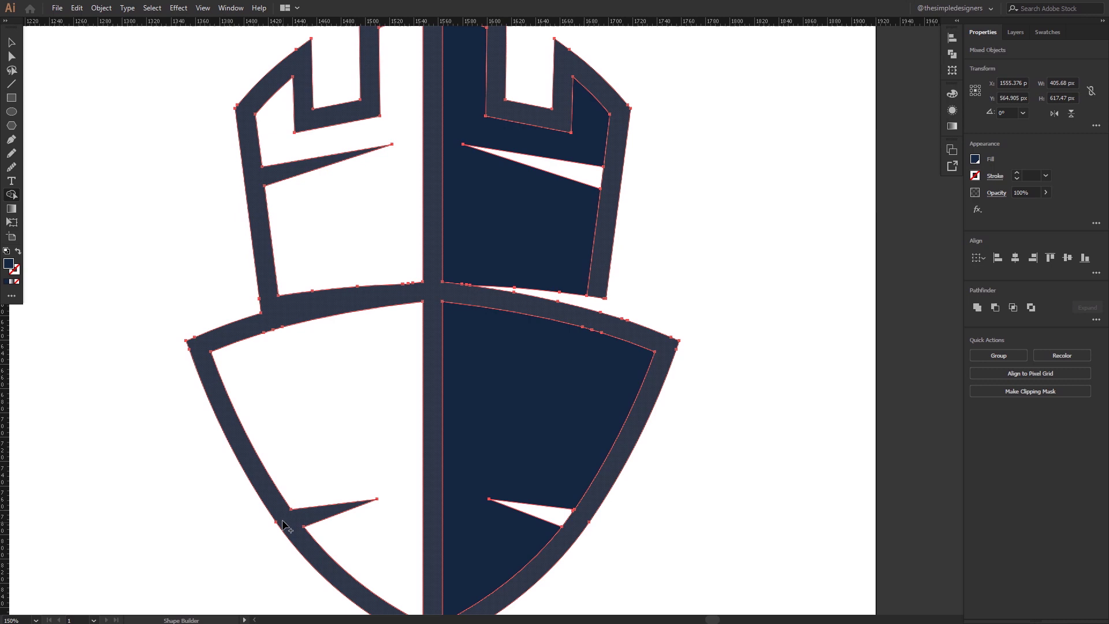
{"action": "scroll", "coordinate": [483, 255], "scroll_direction": "down", "scroll_amount": 2}
{"action": "scroll", "coordinate": [483, 255], "scroll_direction": "up", "scroll_amount": 1}
{"action": "scroll", "coordinate": [677, 368], "scroll_direction": "down", "scroll_amount": 3}
{"action": "key", "text": "v"}
{"action": "left_click", "coordinate": [677, 368]}
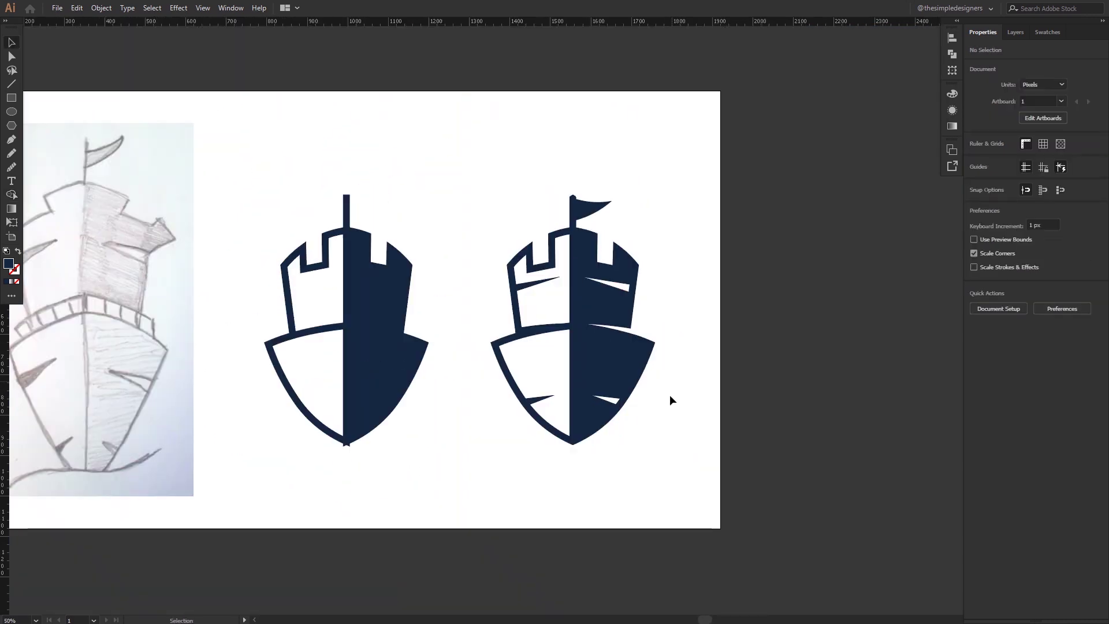
- Create a second artboard beside the first and place a reduced copy of the flagged logo near its centre
{"action": "left_click_drag", "start_coordinate": [675, 364], "coordinate": [572, 373]}
{"action": "scroll", "coordinate": [33, 154], "scroll_direction": "down", "scroll_amount": 2}
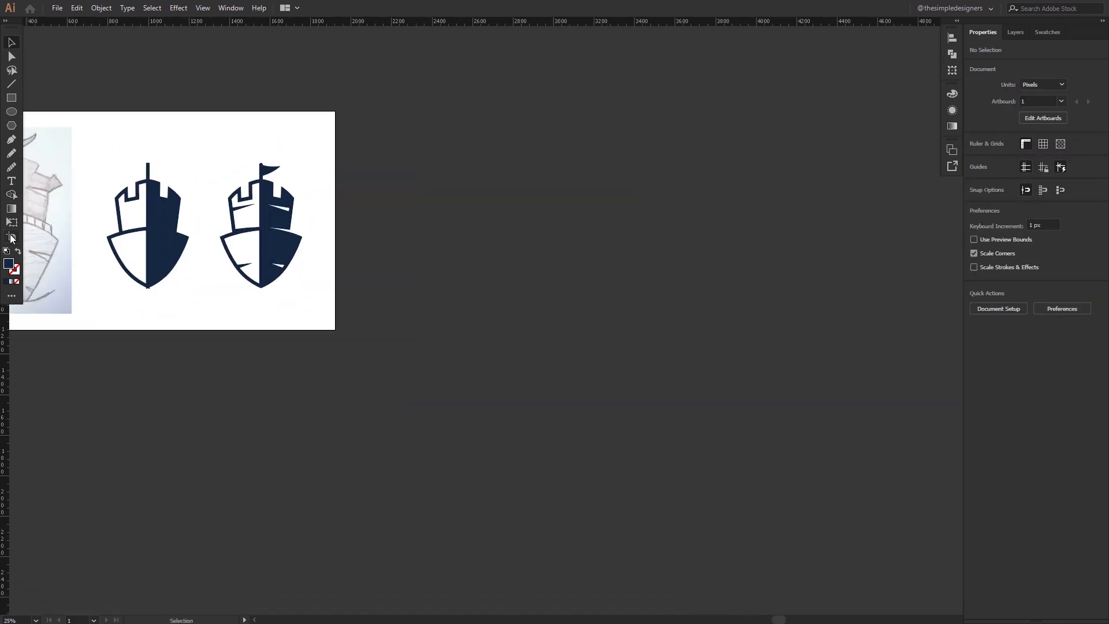
{"action": "left_click", "coordinate": [11, 238]}
{"action": "left_click_drag", "start_coordinate": [153, 213], "coordinate": [538, 212]}
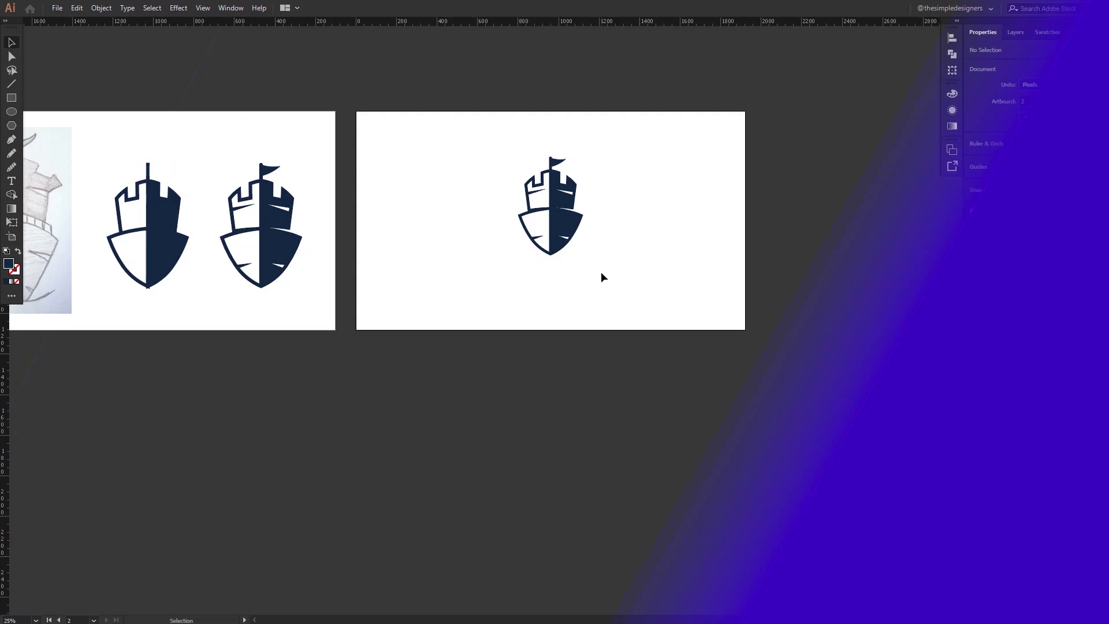
{"action": "left_click", "coordinate": [530, 181]}
{"action": "mouse_move", "coordinate": [530, 182]}
{"action": "left_mouse_down"}
{"action": "mouse_move", "coordinate": [539, 192]}
{"action": "mouse_move", "coordinate": [519, 182]}
{"action": "left_mouse_up"}
{"action": "left_click", "coordinate": [471, 170]}
- Move the "Black Castle Yachts" text onto the second artboard, enlarged to about 304 px wide, beside the logo
{"action": "left_click_drag", "start_coordinate": [129, 103], "coordinate": [241, 168]}
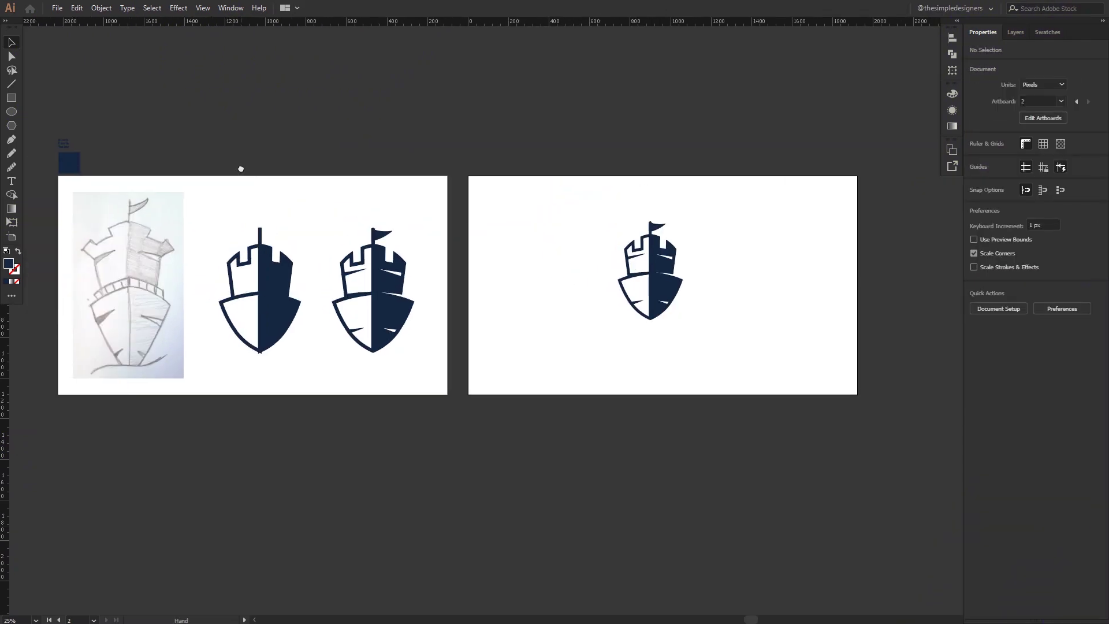
{"action": "left_click_drag", "start_coordinate": [62, 143], "coordinate": [699, 273]}
{"action": "left_click_drag", "start_coordinate": [750, 297], "coordinate": [635, 349]}
{"action": "scroll", "coordinate": [519, 280], "scroll_direction": "up", "scroll_amount": 3}
{"action": "left_click_drag", "start_coordinate": [540, 274], "coordinate": [595, 273]}
{"action": "left_click", "coordinate": [755, 277]}
{"action": "left_click", "coordinate": [720, 255]}
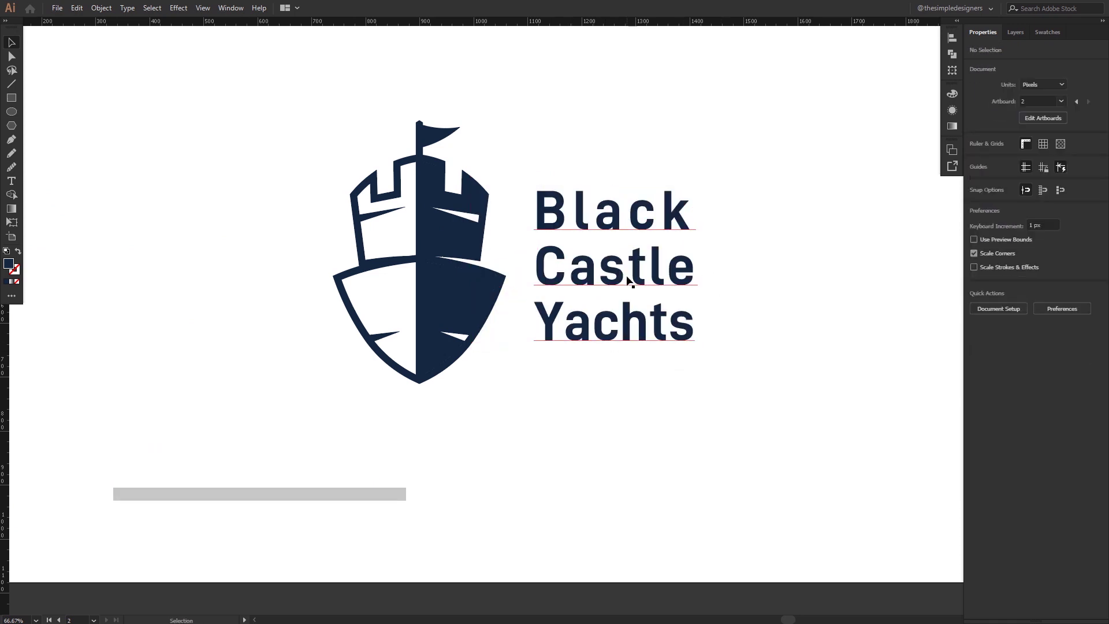
- Group all the ship-and-castle shapes on the second artboard into one object
{"action": "left_click", "coordinate": [627, 277]}
{"action": "left_click", "coordinate": [560, 389]}
{"action": "left_click", "coordinate": [417, 296]}
{"action": "left_click", "coordinate": [594, 388]}
{"action": "left_click_drag", "start_coordinate": [479, 401], "coordinate": [361, 97]}
{"action": "right_click", "coordinate": [404, 181]}
{"action": "left_click", "coordinate": [434, 250]}
- Align the logo and the text by their vertical centres, then shift the text slightly down
{"action": "left_click", "coordinate": [582, 344]}
{"action": "key", "text": "ctrl+a"}
{"action": "left_click", "coordinate": [1072, 258]}
{"action": "left_click", "coordinate": [830, 286]}
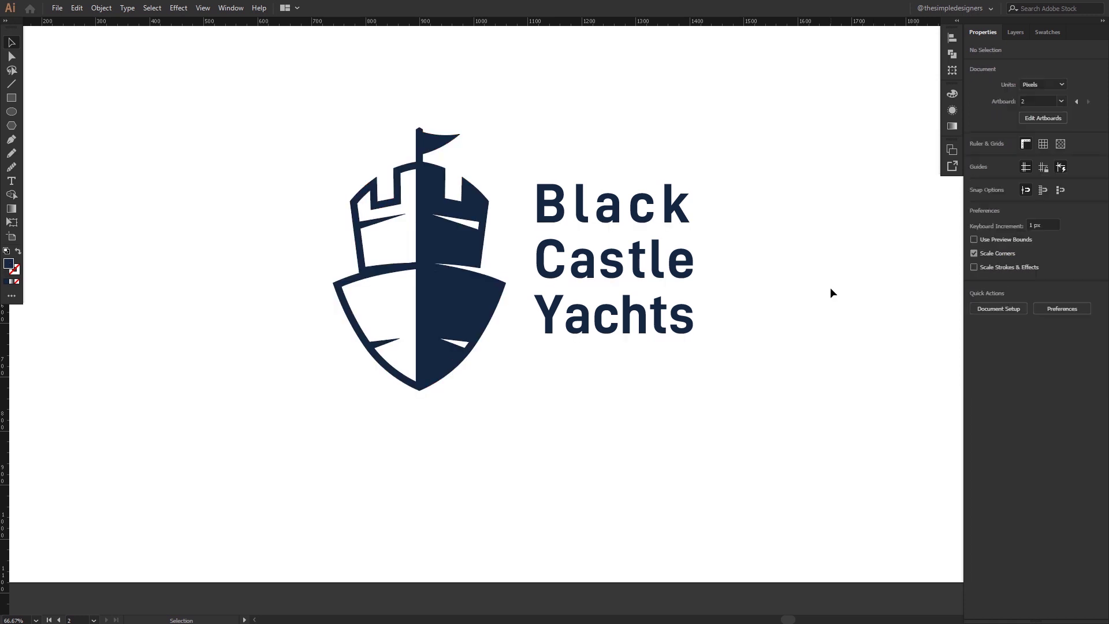
{"action": "left_click", "coordinate": [645, 277]}
{"action": "left_click", "coordinate": [784, 328]}
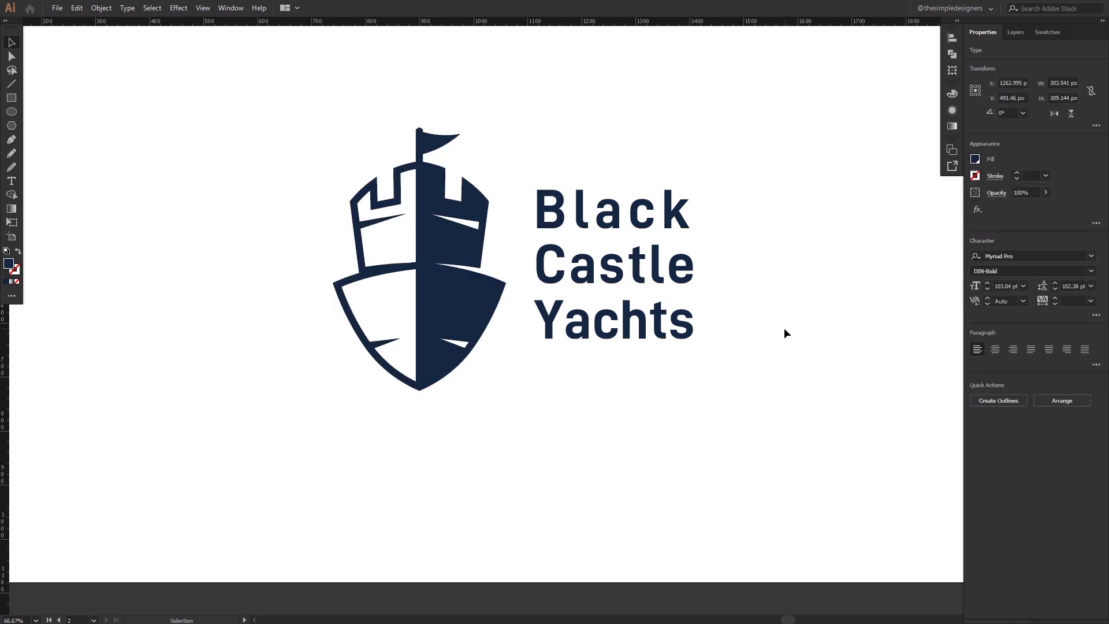
- Shift the logo and text toward the left half of the second artboard and duplicate them on the right, with the text copy beneath the logo copy
{"action": "key", "text": "ctrl+0"}
{"action": "scroll", "coordinate": [676, 380], "scroll_direction": "up", "scroll_amount": 1}
{"action": "left_click_drag", "start_coordinate": [682, 409], "coordinate": [422, 244]}
{"action": "scroll", "coordinate": [506, 320], "scroll_direction": "down", "scroll_amount": 2}
{"action": "mouse_move", "coordinate": [627, 386]}
{"action": "left_mouse_down"}
{"action": "mouse_move", "coordinate": [450, 278]}
{"action": "mouse_move", "coordinate": [302, 283]}
{"action": "left_mouse_up"}
{"action": "mouse_move", "coordinate": [421, 380]}
{"action": "left_mouse_down"}
{"action": "mouse_move", "coordinate": [270, 262]}
{"action": "mouse_move", "coordinate": [513, 261]}
{"action": "left_mouse_up"}
{"action": "left_click", "coordinate": [552, 350]}
{"action": "scroll", "coordinate": [552, 349], "scroll_direction": "up", "scroll_amount": 2}
{"action": "left_click_drag", "start_coordinate": [659, 156], "coordinate": [452, 351]}
{"action": "left_click_drag", "start_coordinate": [480, 254], "coordinate": [520, 237]}
- Join "Black" and "Castle" onto one line in the text copy, with "Yachts" below, and center-align both lines
{"action": "left_click", "coordinate": [705, 324]}
{"action": "double_click", "coordinate": [457, 462]}
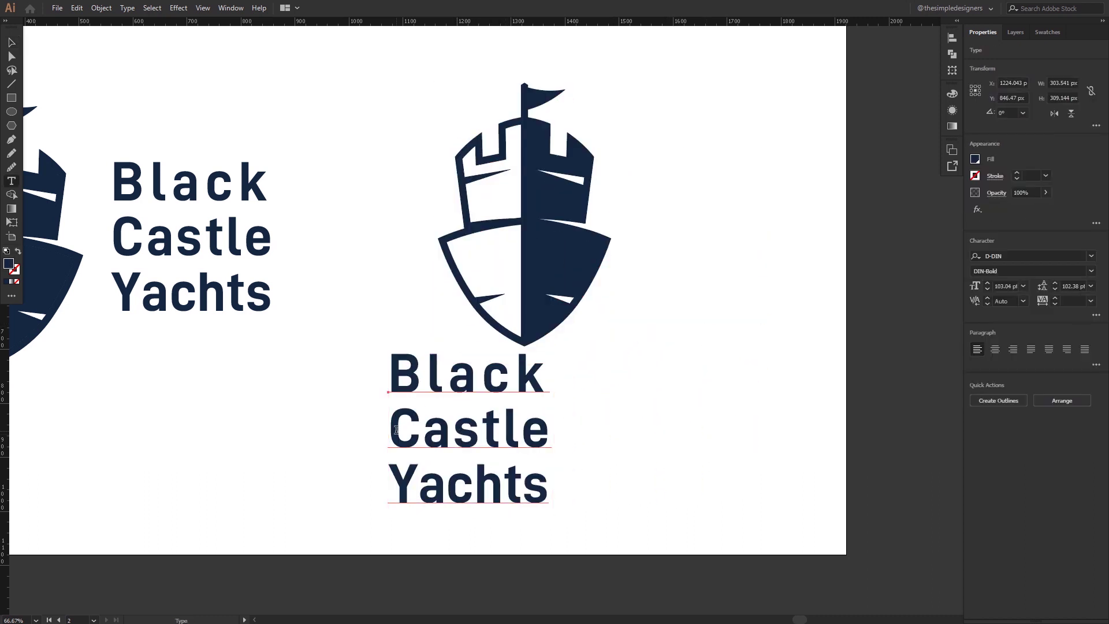
{"action": "key", "text": "BackSpace"}
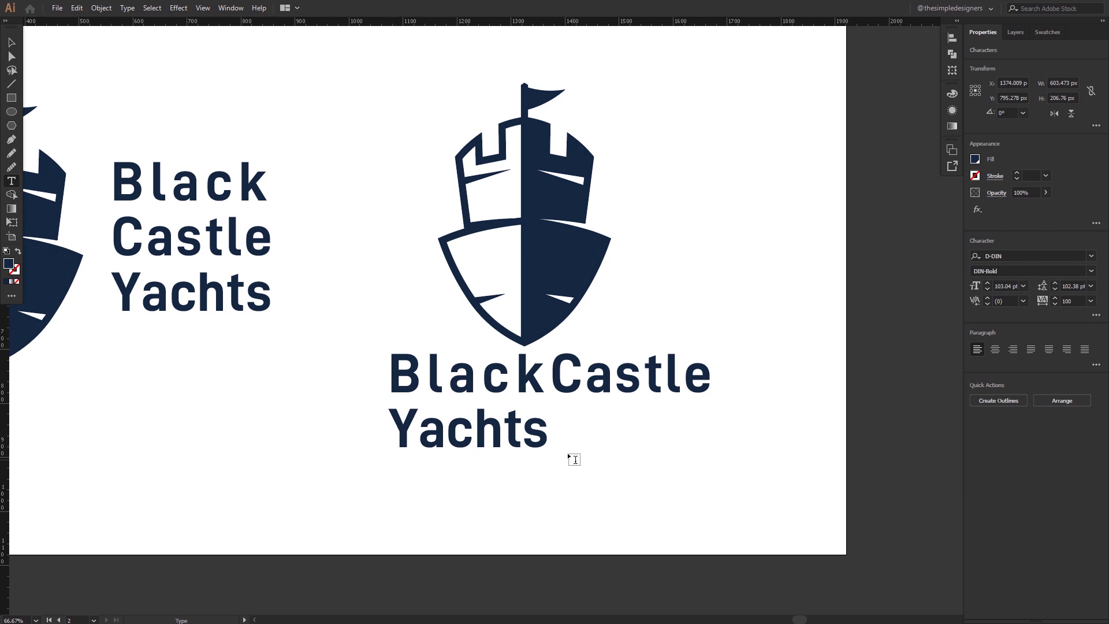
{"action": "key", "text": "ctrl+a"}
{"action": "left_click", "coordinate": [995, 349]}
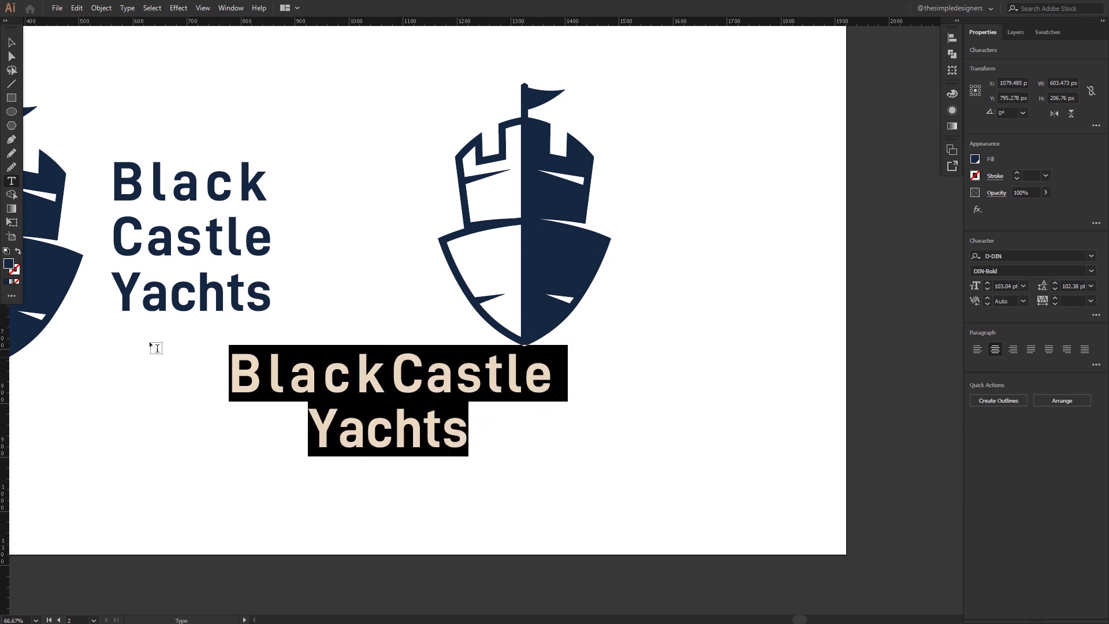
- Move the two-line text beneath the logo copy and scale it down to about 488 px wide
{"action": "left_click", "coordinate": [8, 41]}
{"action": "left_click_drag", "start_coordinate": [409, 374], "coordinate": [558, 404]}
{"action": "left_click_drag", "start_coordinate": [688, 464], "coordinate": [664, 453]}
- Set the word "Yachts" below the logo copy to the D-DIN Regular style with a tracking of 160
{"action": "key", "text": "t"}
{"action": "left_click_drag", "start_coordinate": [581, 438], "coordinate": [451, 427]}
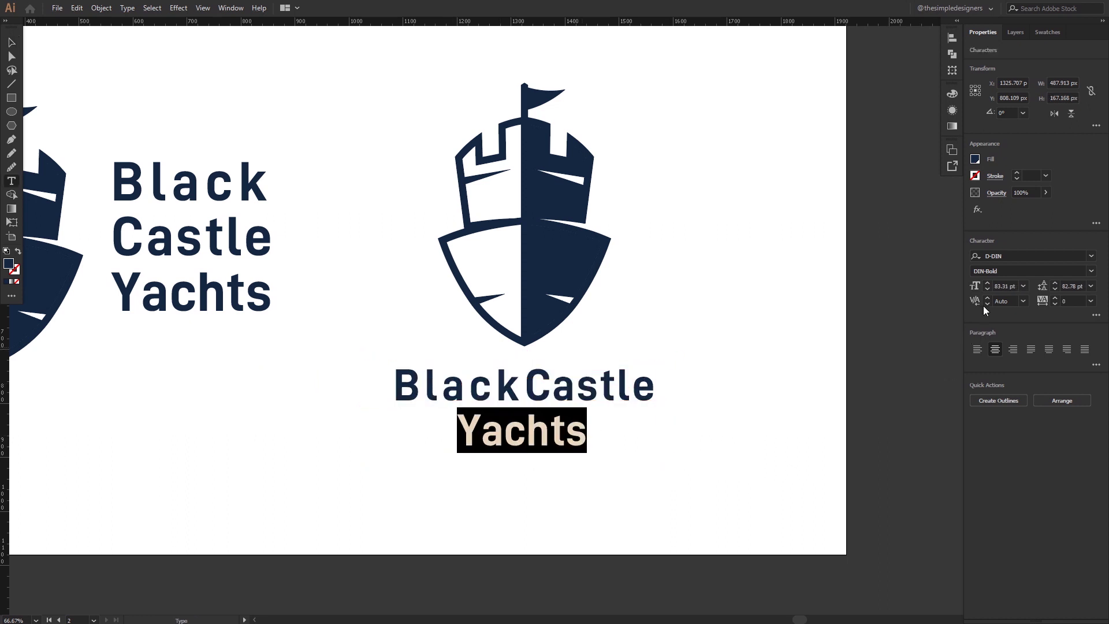
{"action": "left_click", "coordinate": [1091, 271]}
{"action": "left_click", "coordinate": [998, 282]}
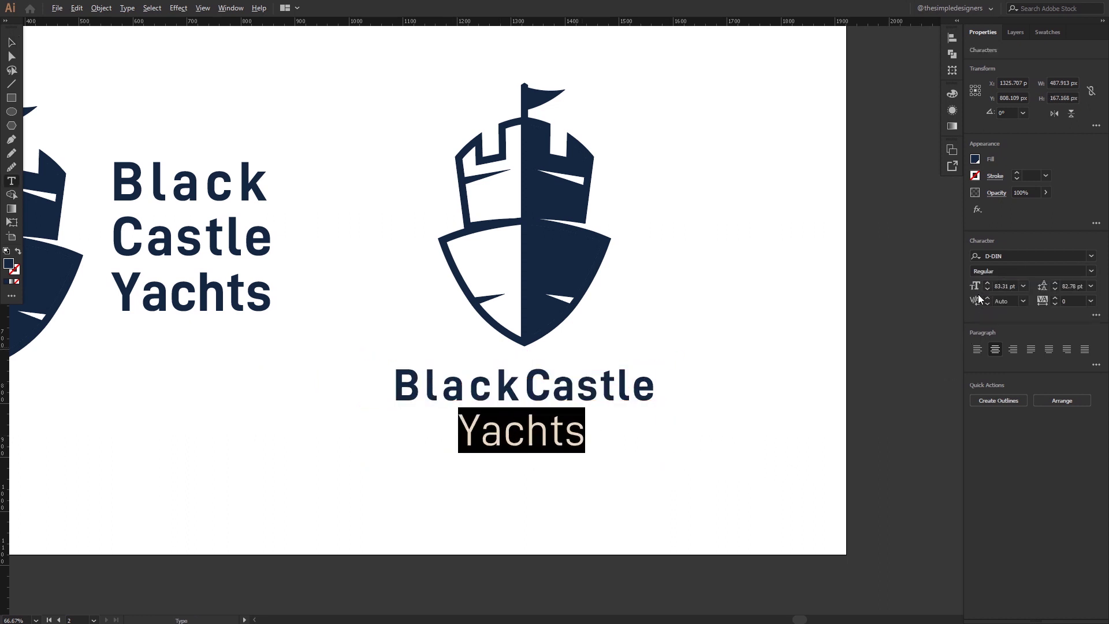
{"action": "key", "text": "alt+Right"}
{"action": "key", "text": "alt+Right"}
{"action": "key", "text": "alt+Right"}
{"action": "key", "text": "alt+Right"}
{"action": "key", "text": "alt+Right"}
{"action": "key", "text": "alt+Right"}
{"action": "key", "text": "alt+Right"}
{"action": "key", "text": "alt+Right"}
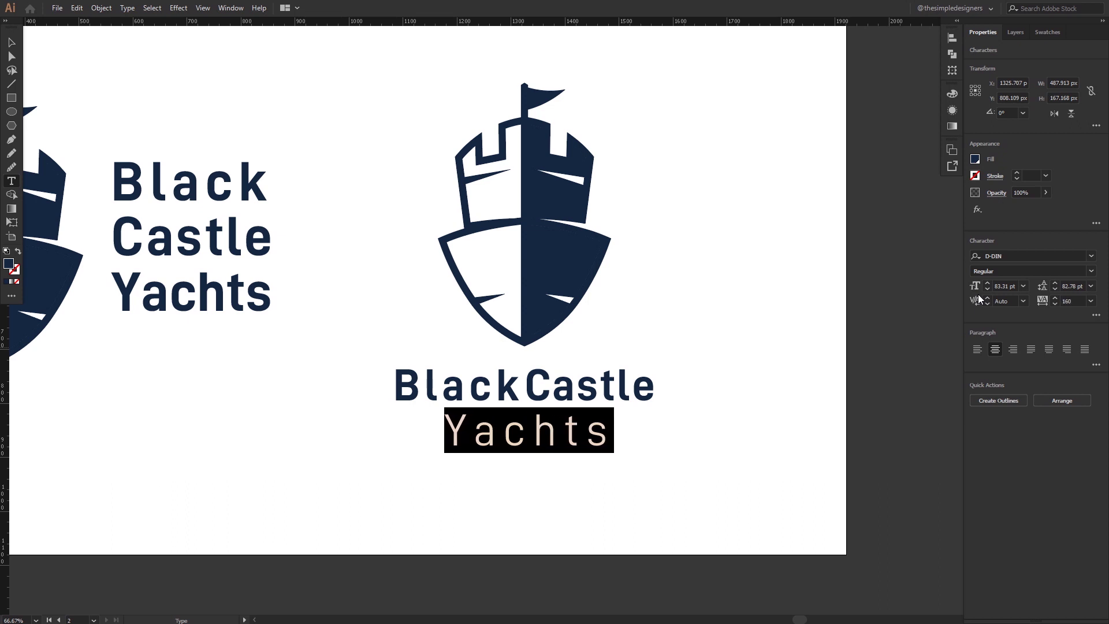
- Slightly tighten the letter spacing of the "BlackCastle" line and scale the whole two-line text down a little
{"action": "left_click_drag", "start_coordinate": [646, 379], "coordinate": [370, 359]}
{"action": "key", "text": "alt+Left"}
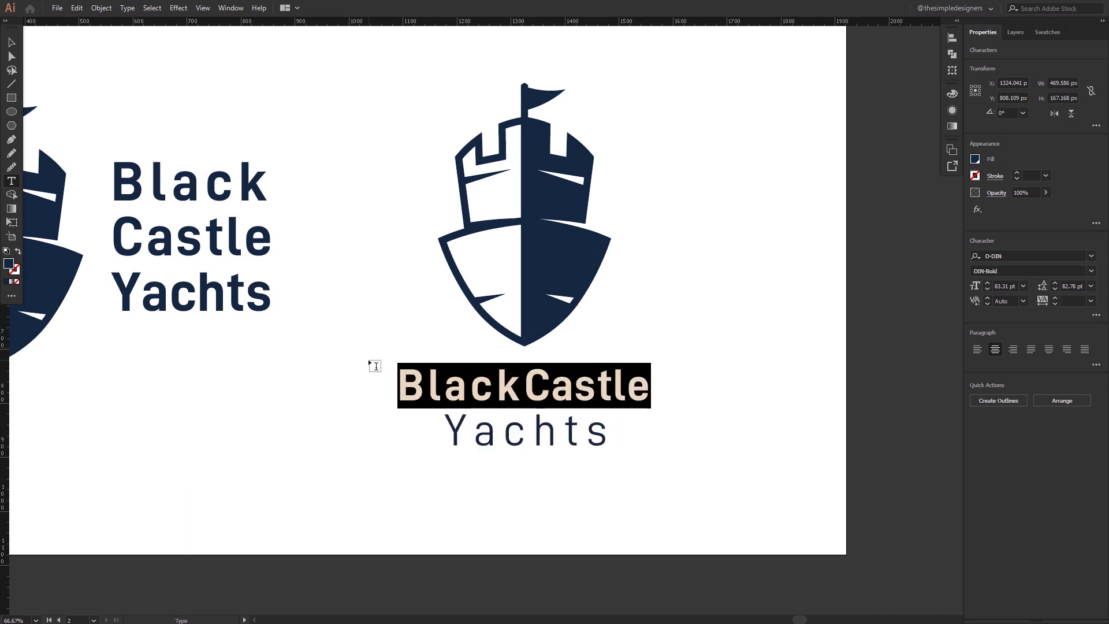
{"action": "key", "text": "Escape"}
{"action": "left_click_drag", "start_coordinate": [651, 453], "coordinate": [635, 445]}
{"action": "left_click", "coordinate": [635, 359]}
{"action": "left_click", "coordinate": [477, 163]}
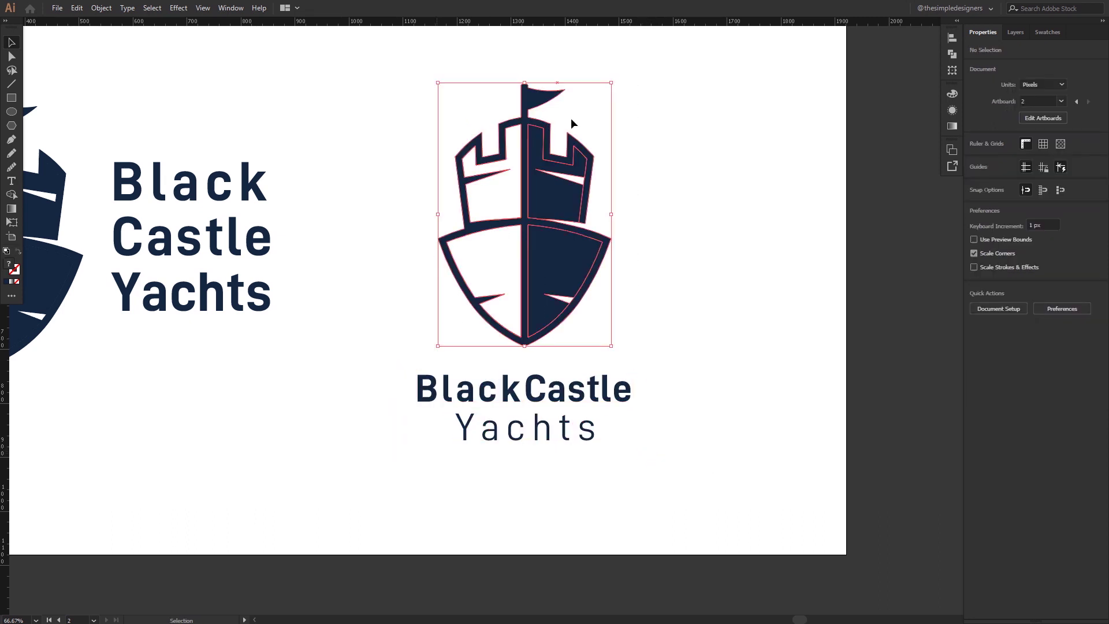